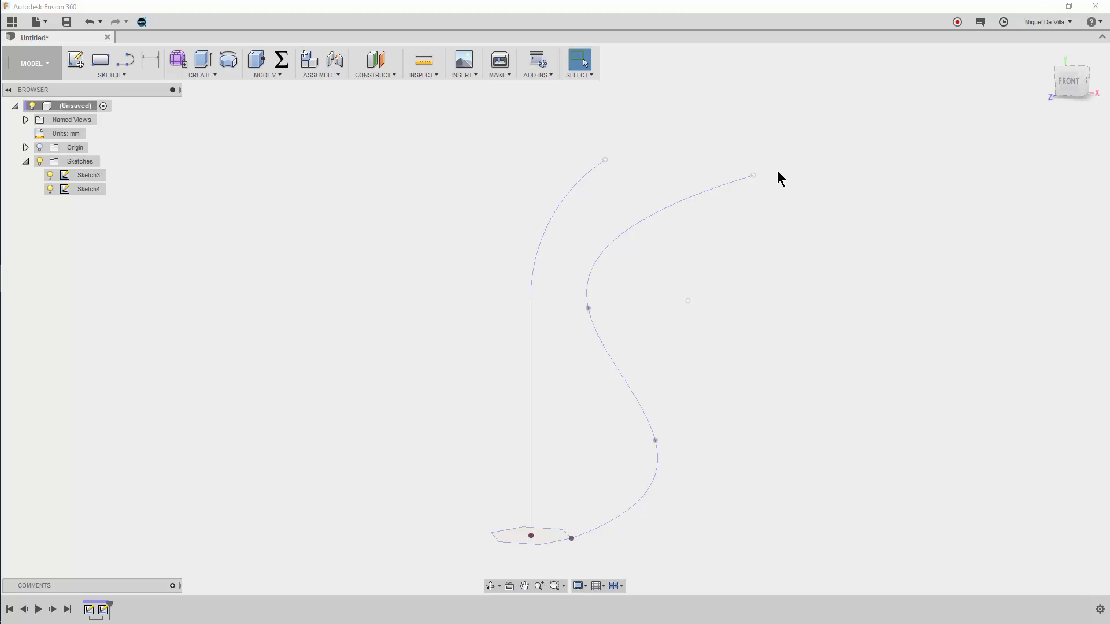
Examine the hexagon sketch and the second sketch's straight line, arc and S-shaped spline, leaving both unchanged
double_click(89, 176)
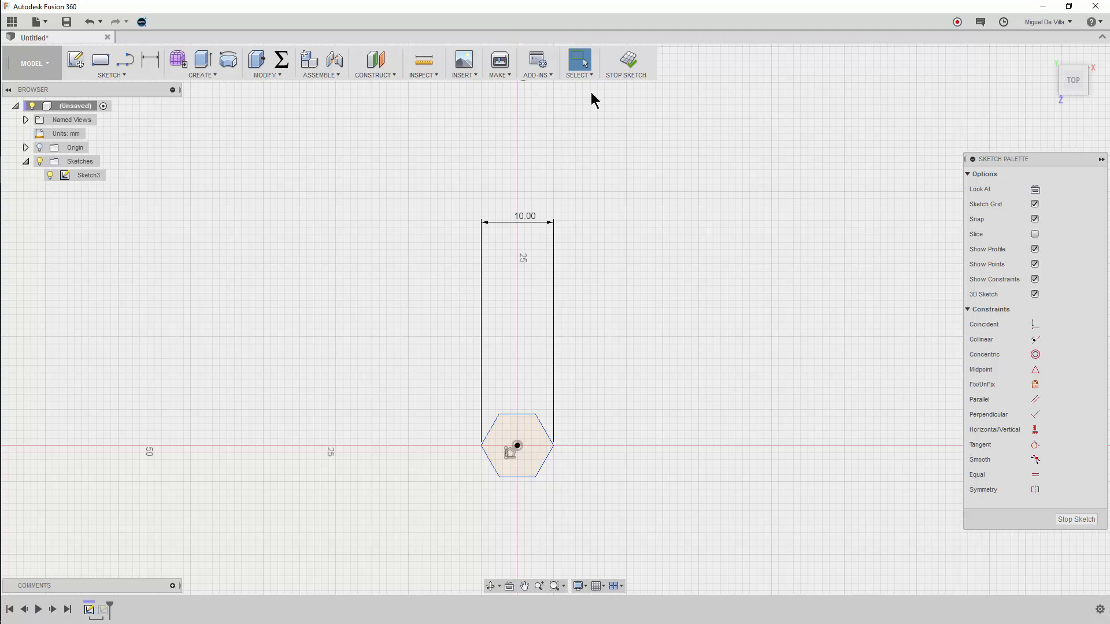
click(628, 59)
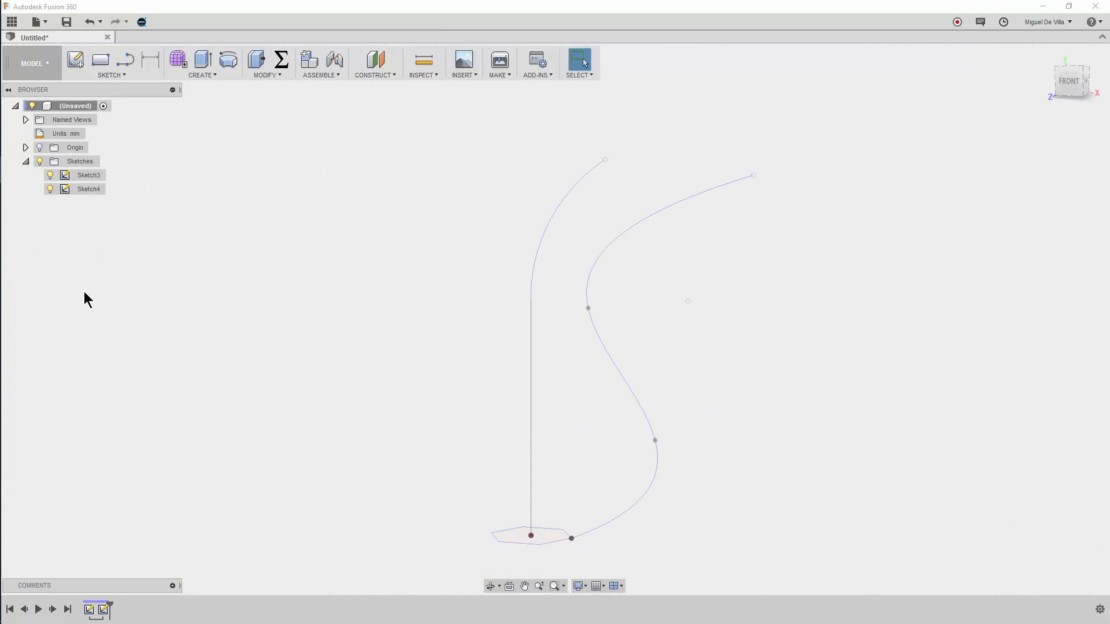
double_click(90, 189)
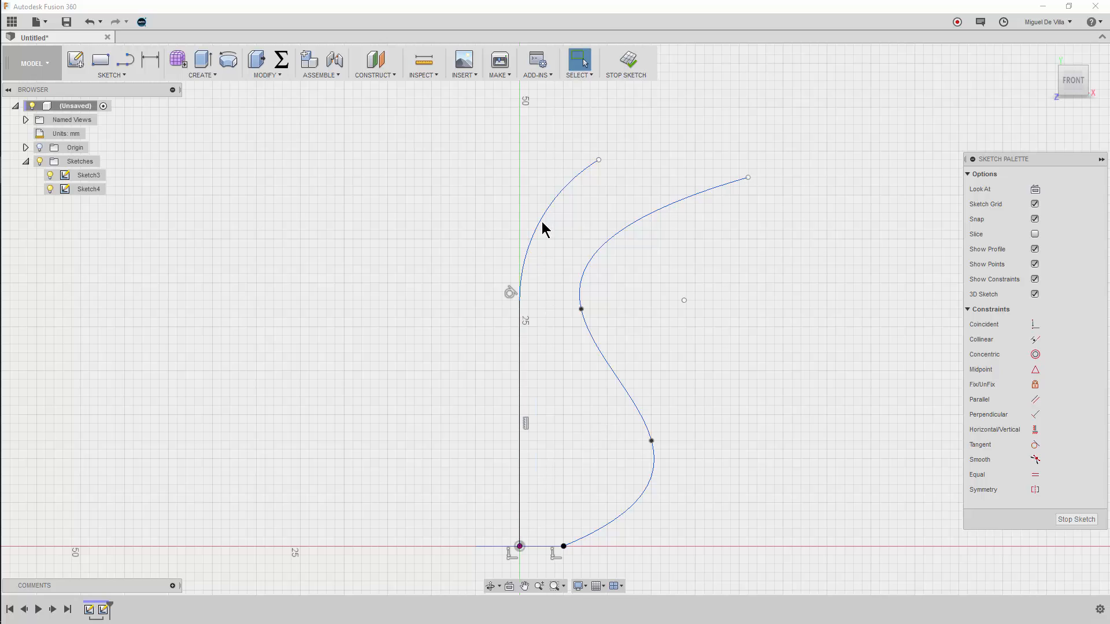
click(521, 348)
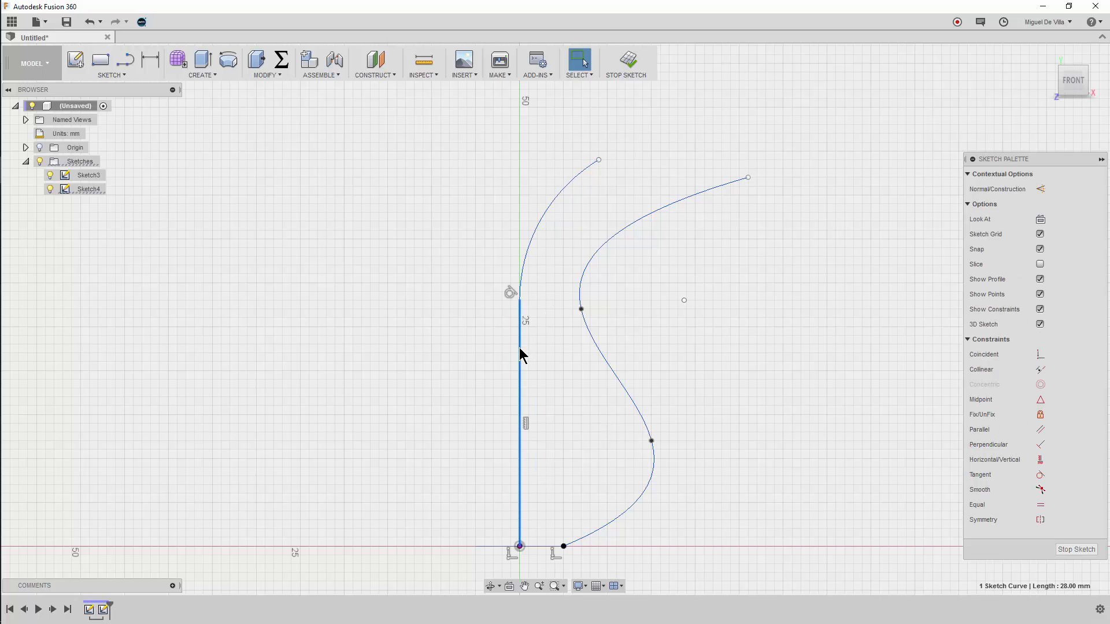
click(530, 217)
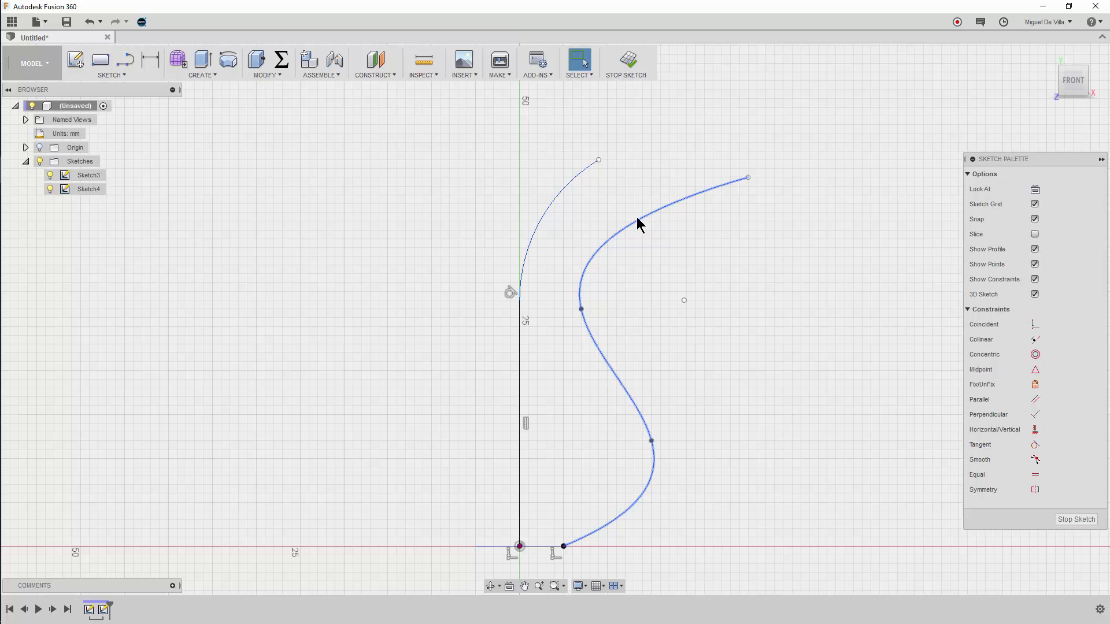
click(636, 224)
click(628, 58)
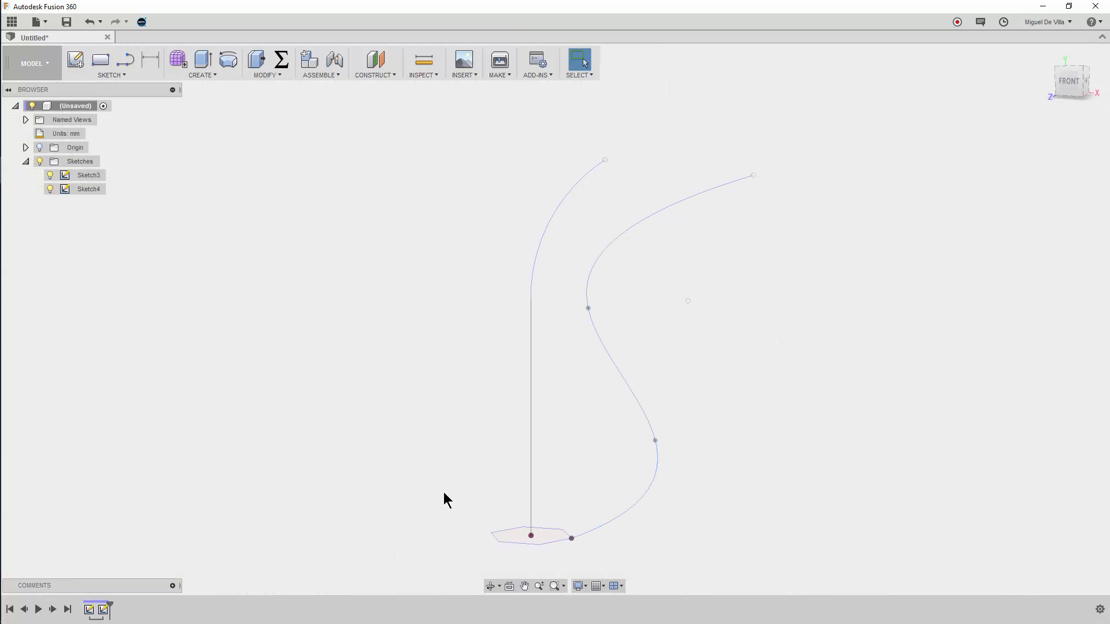
click(210, 79)
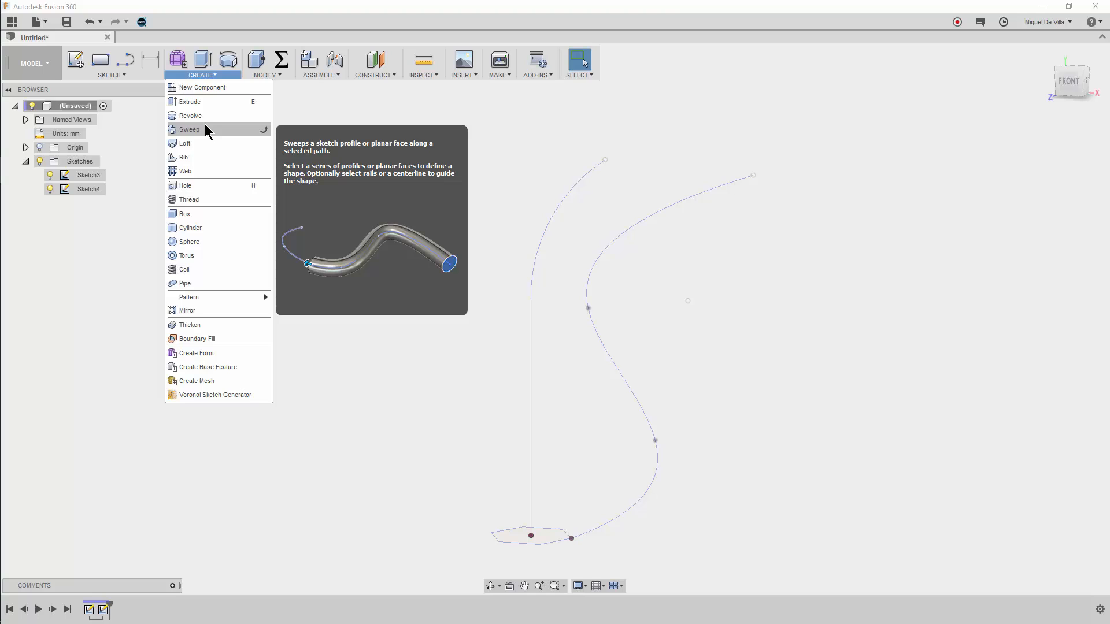
click(197, 106)
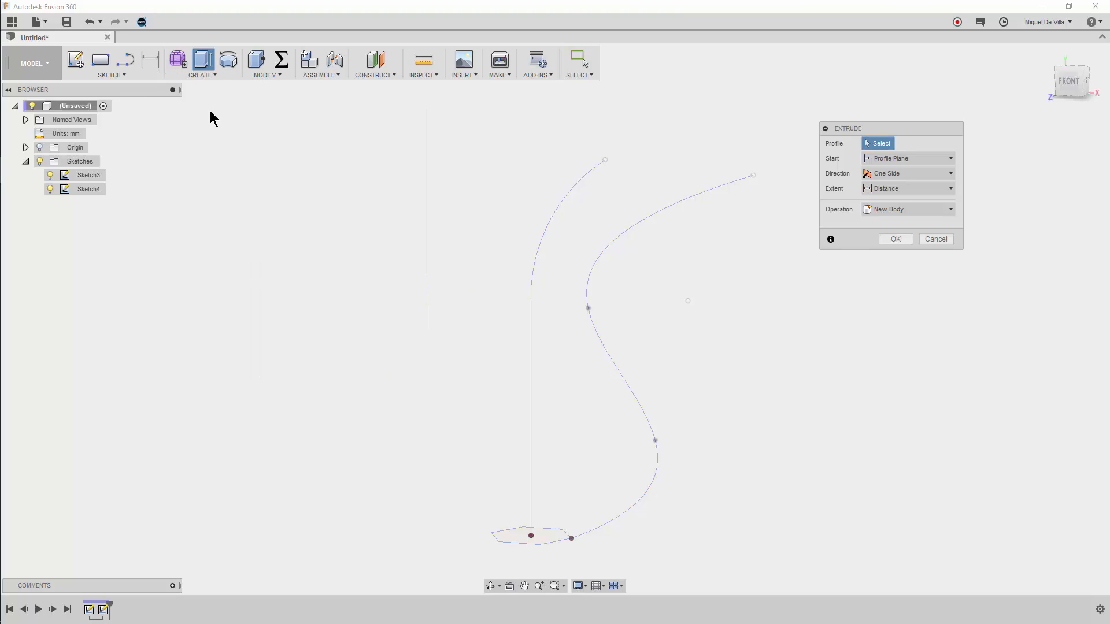
click(540, 537)
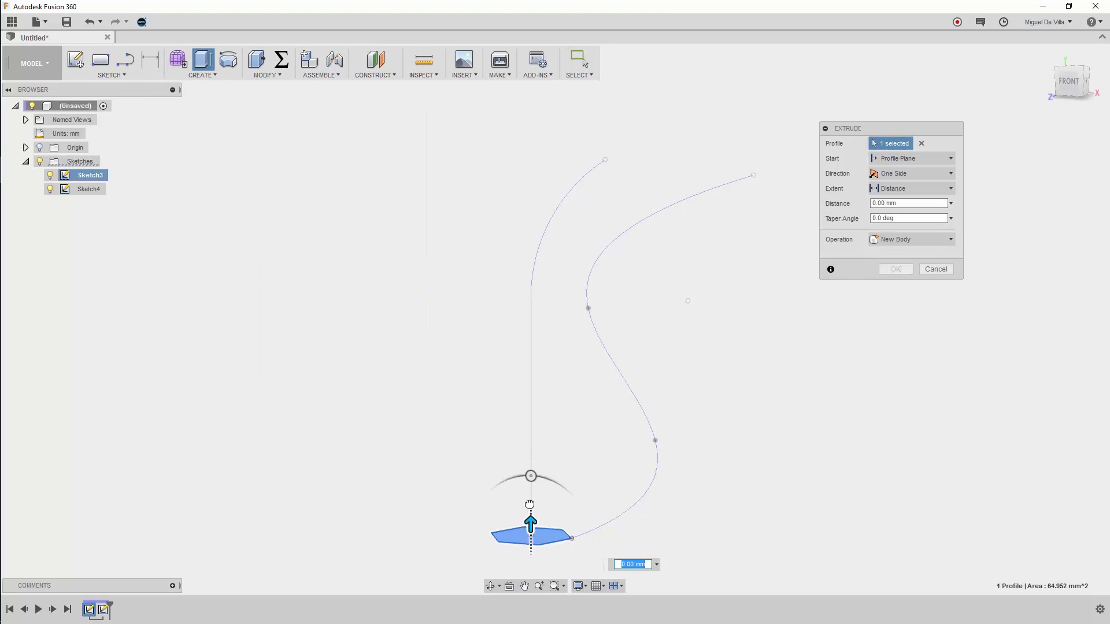
drag(529, 518, 527, 237)
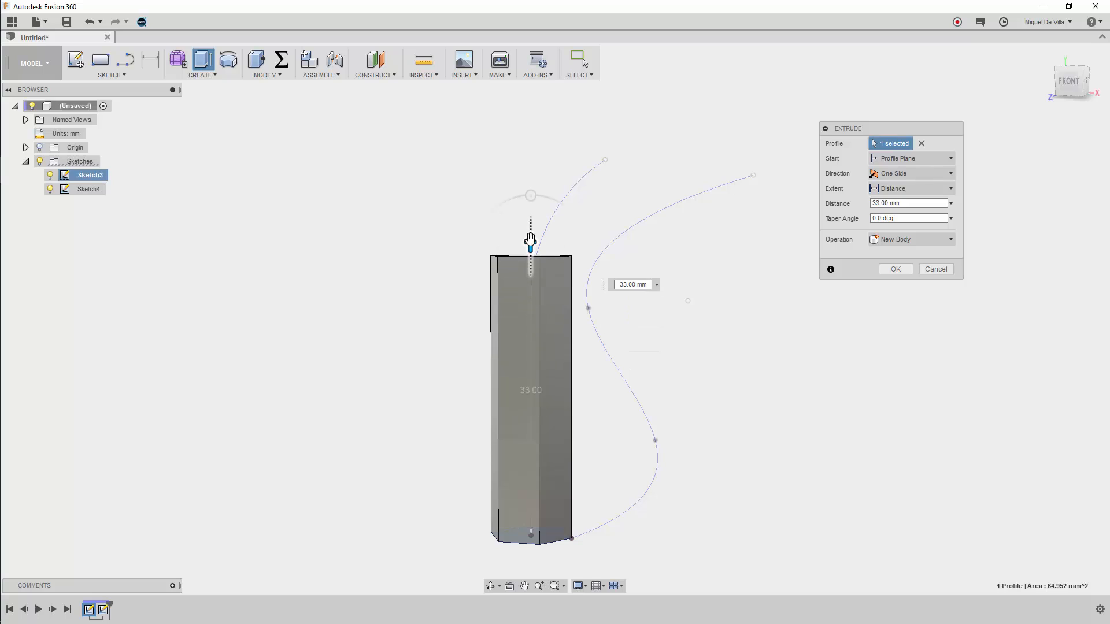
click(942, 269)
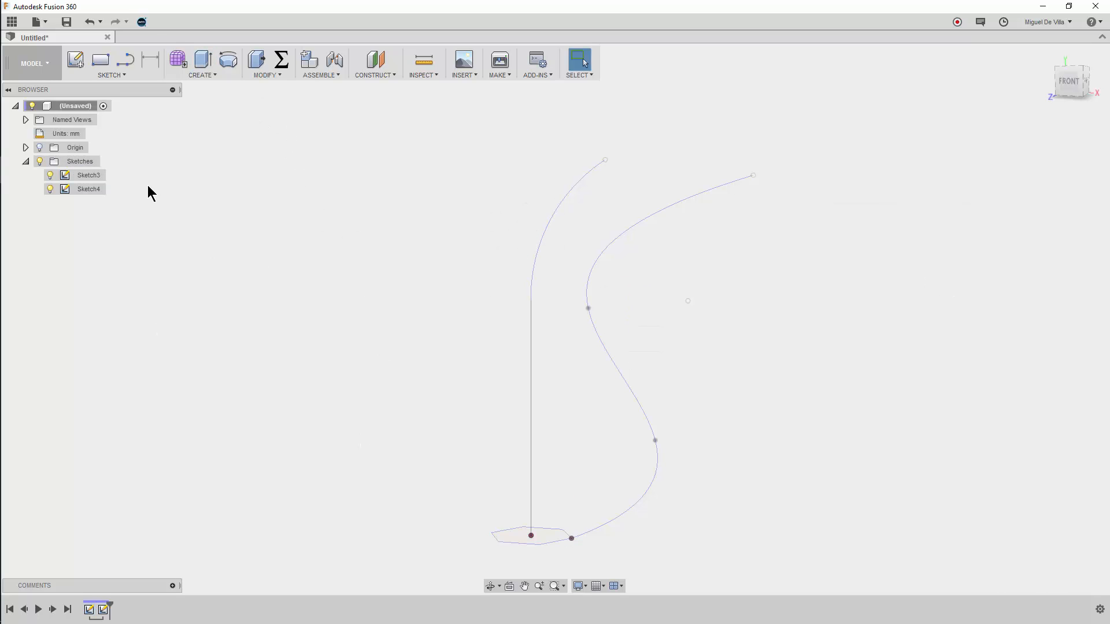
Set up a Sweep as a new body, using the hexagon as profile and the chained vertical line and arc as path
click(216, 73)
click(215, 126)
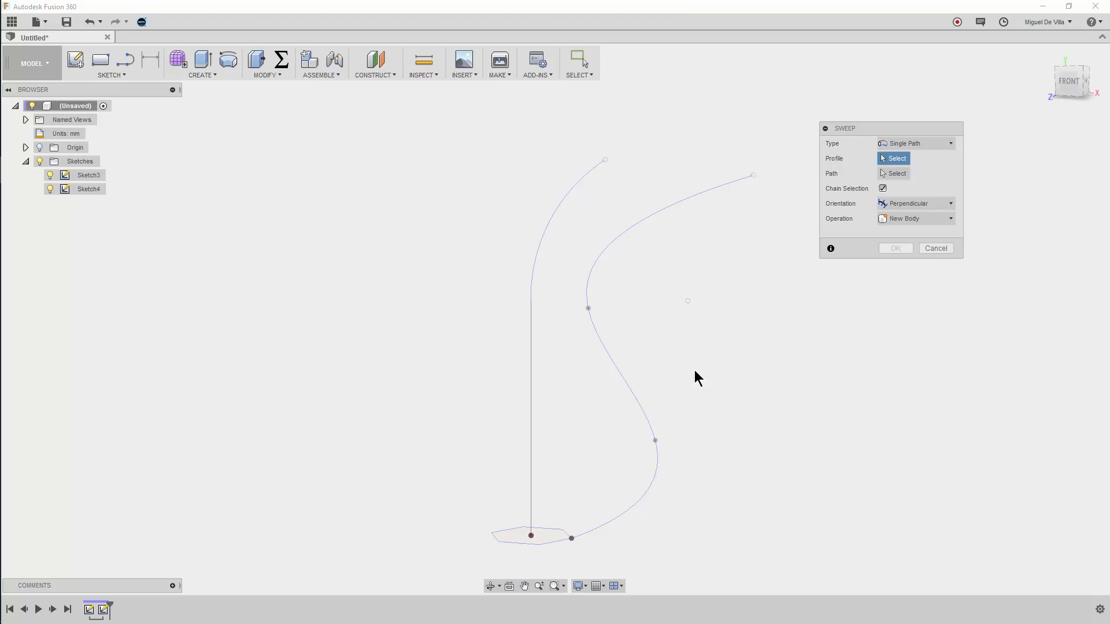
click(543, 537)
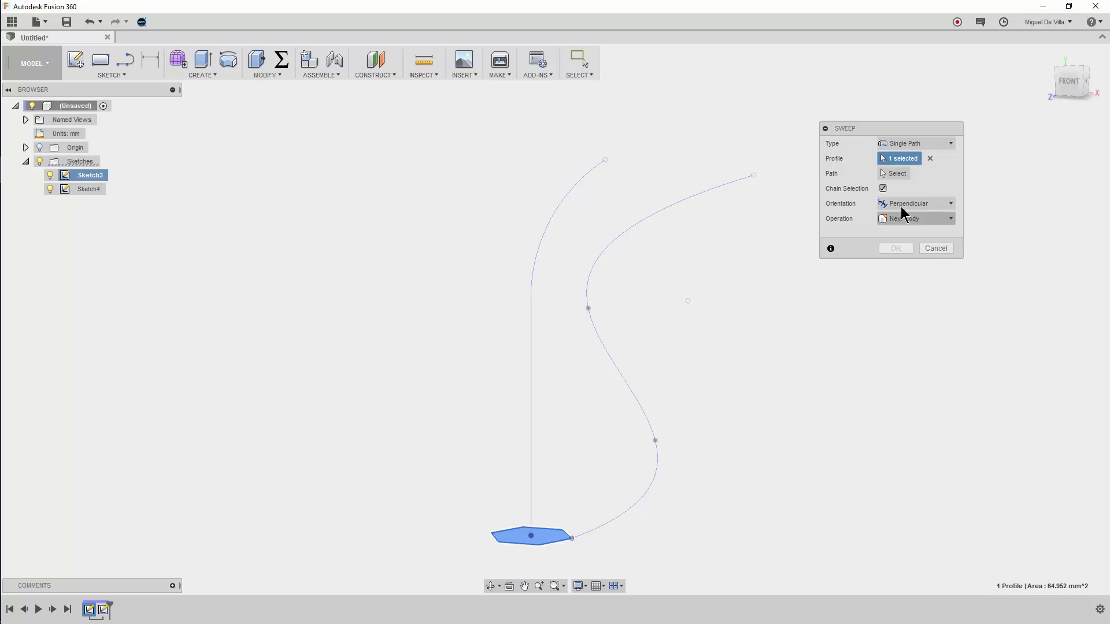
click(907, 178)
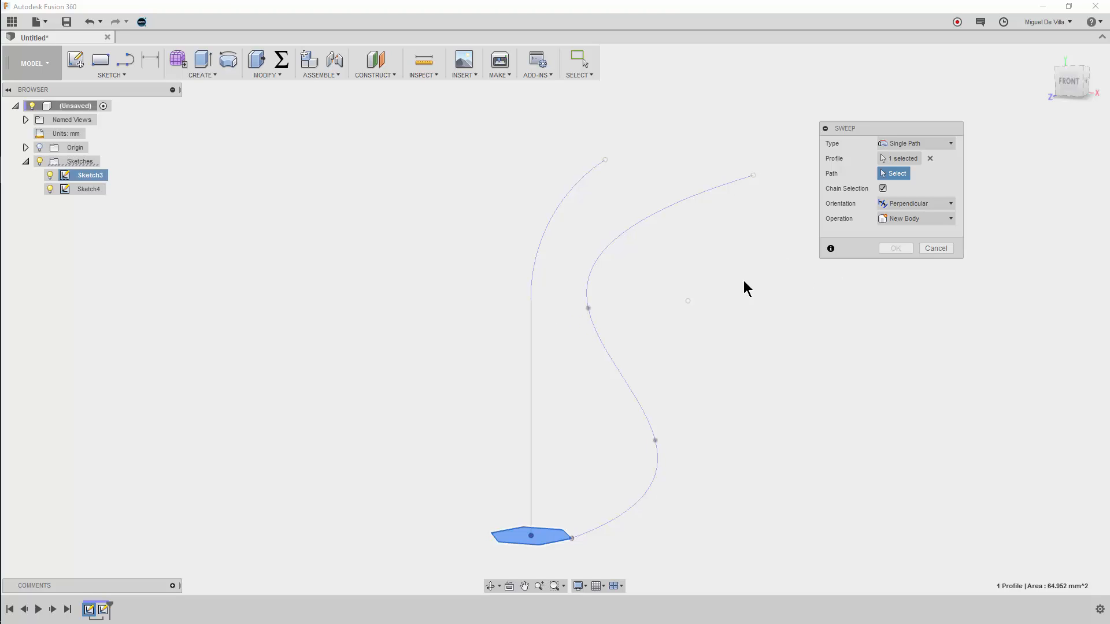
click(528, 393)
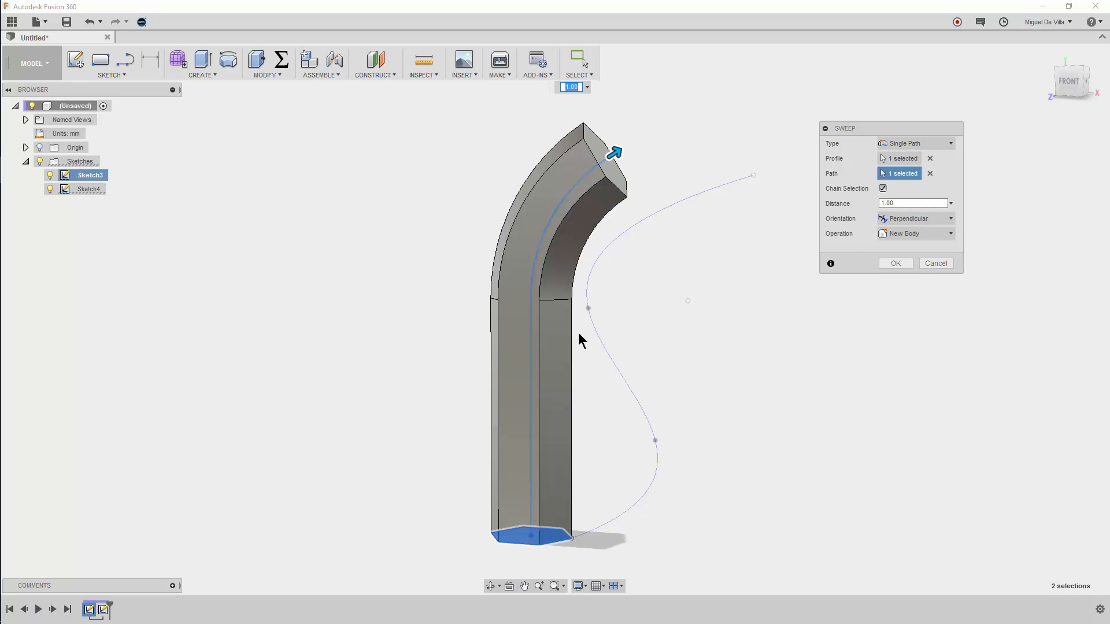
scroll(568, 315, up, 3)
scroll(531, 294, down, 3)
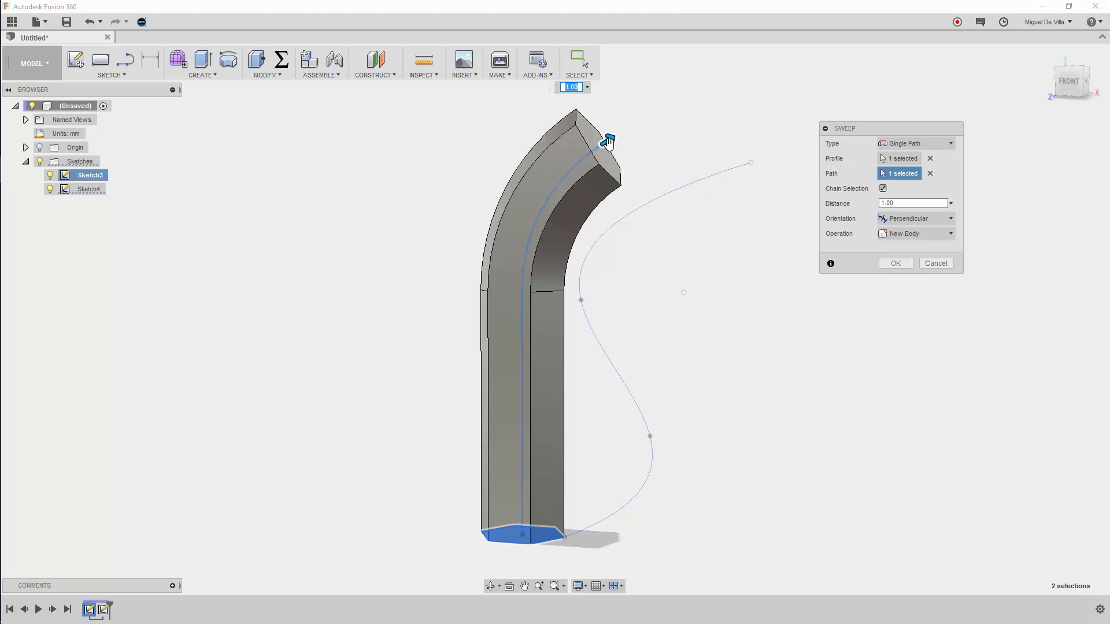
drag(608, 141, 644, 154)
Compare the sweep's Parallel and Perpendicular orientations at the curved end, finishing with Perpendicular
click(920, 220)
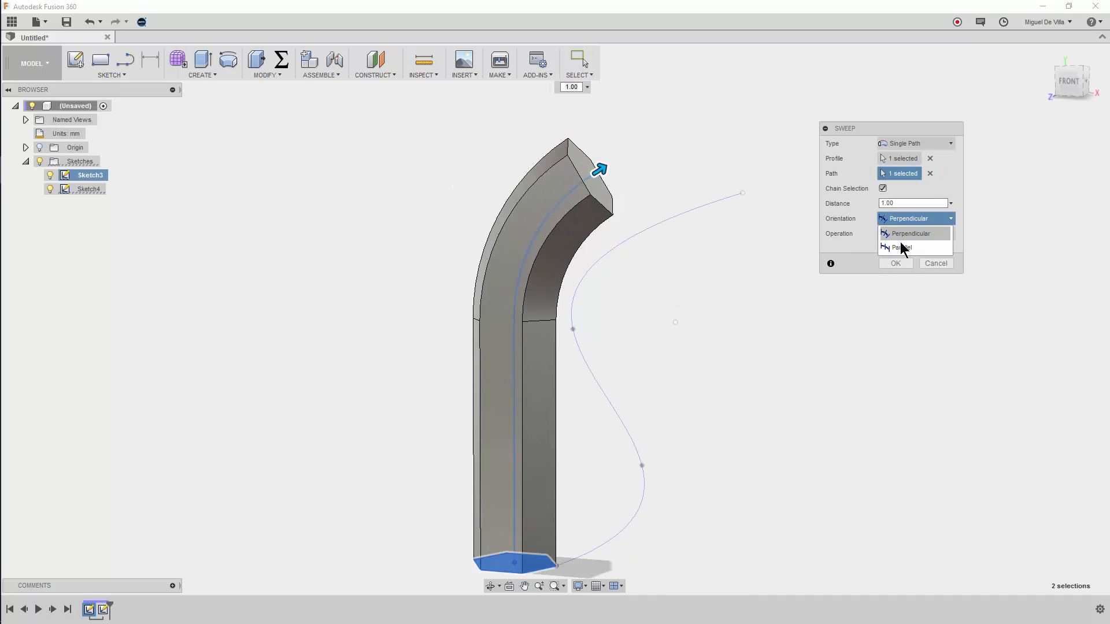
click(901, 247)
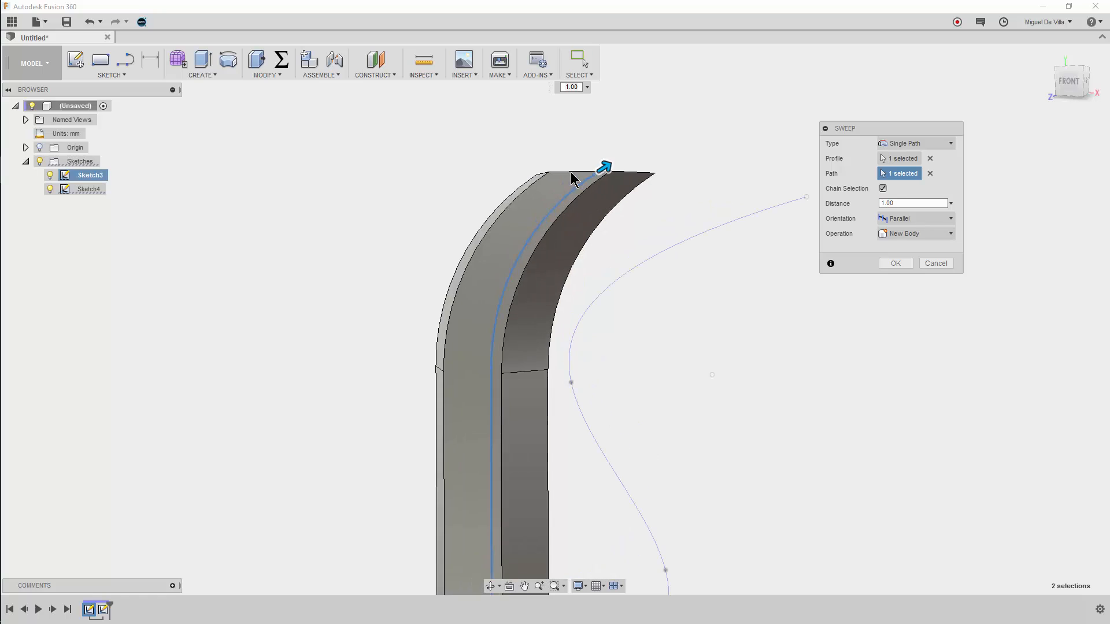
scroll(575, 191, up, 2)
drag(605, 168, 793, 123)
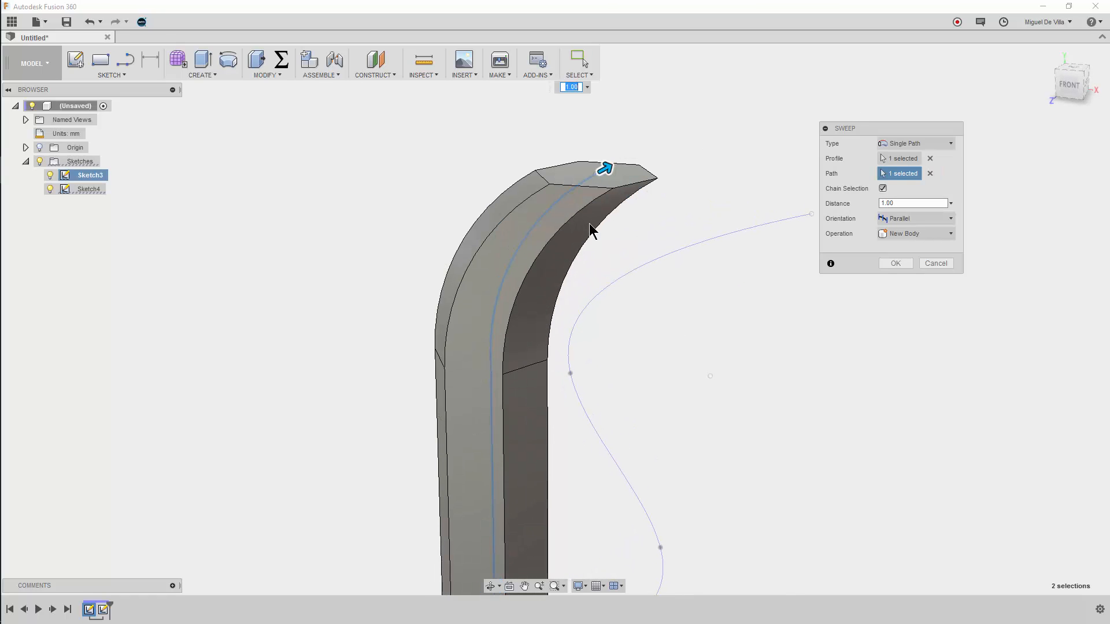
click(919, 219)
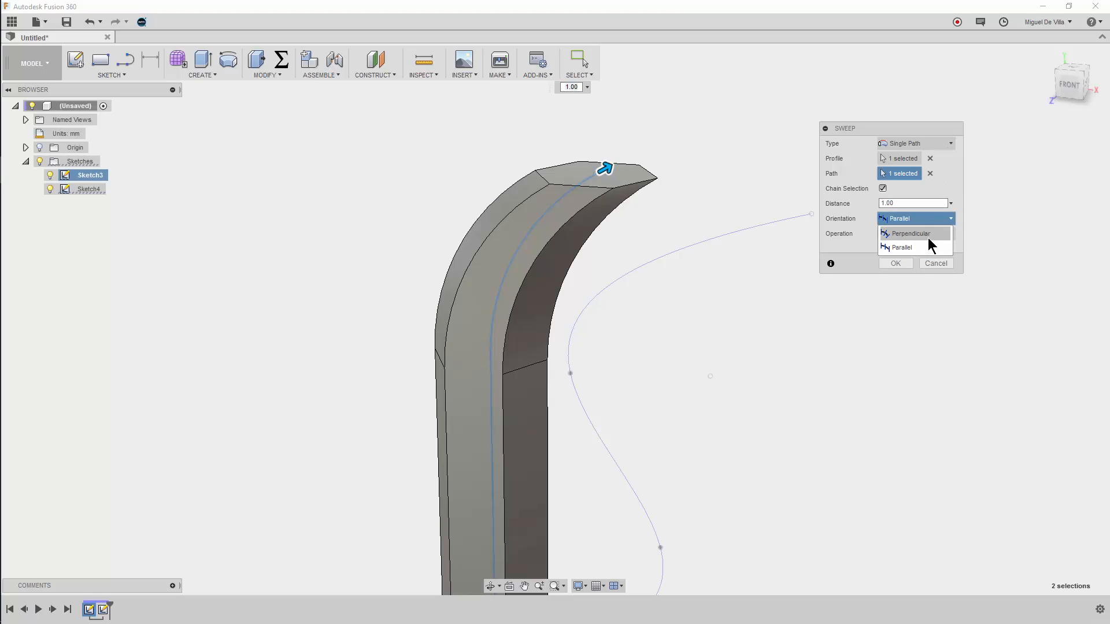
click(910, 234)
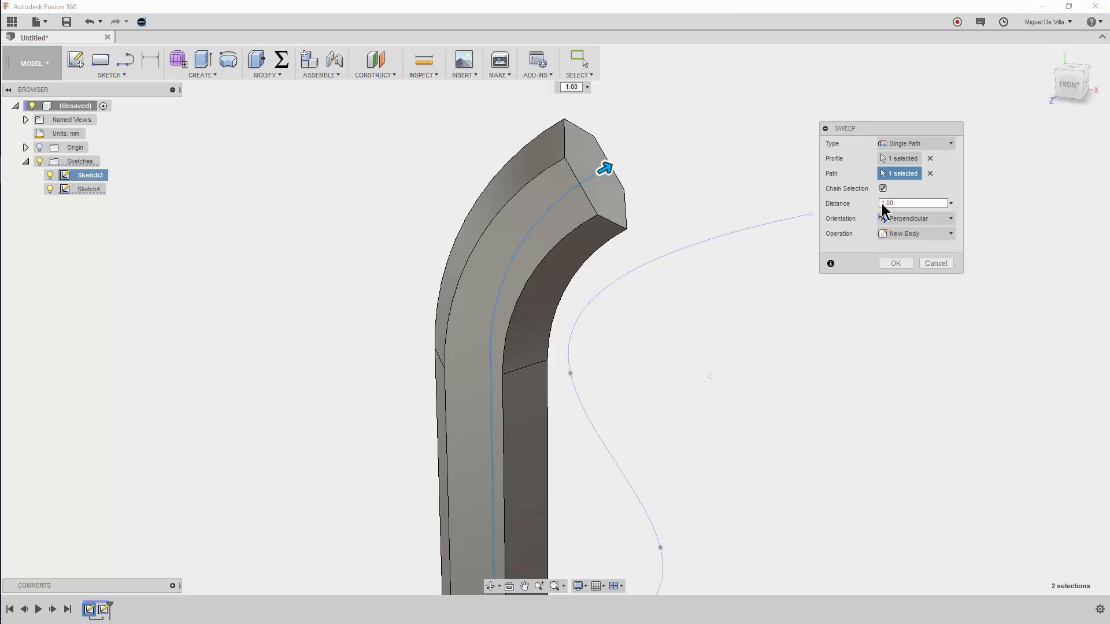
click(913, 219)
click(905, 227)
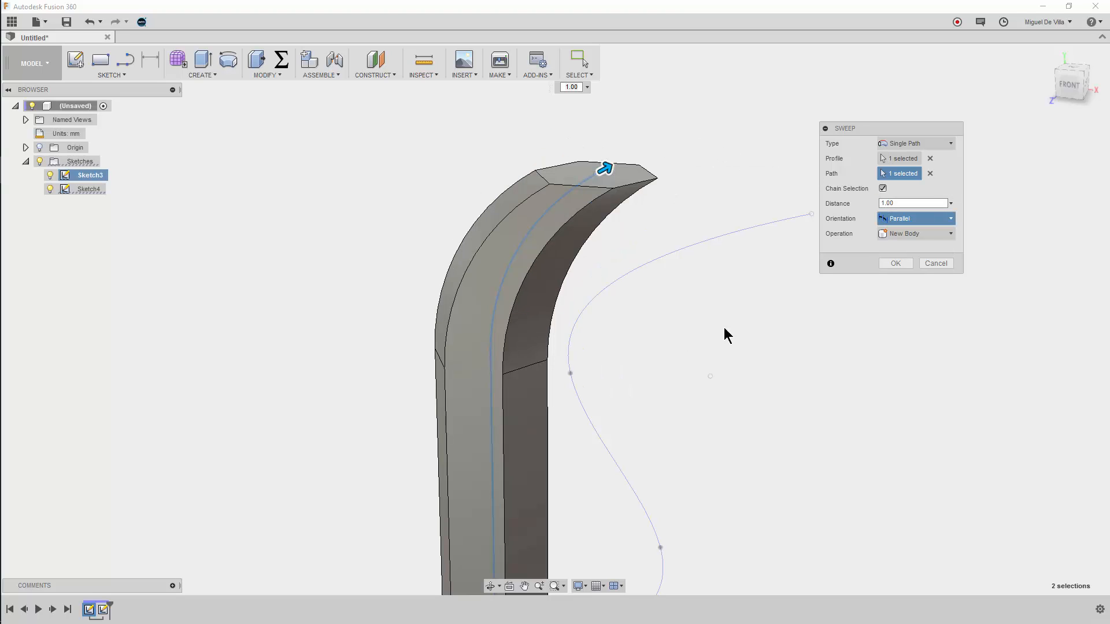
click(901, 219)
click(905, 235)
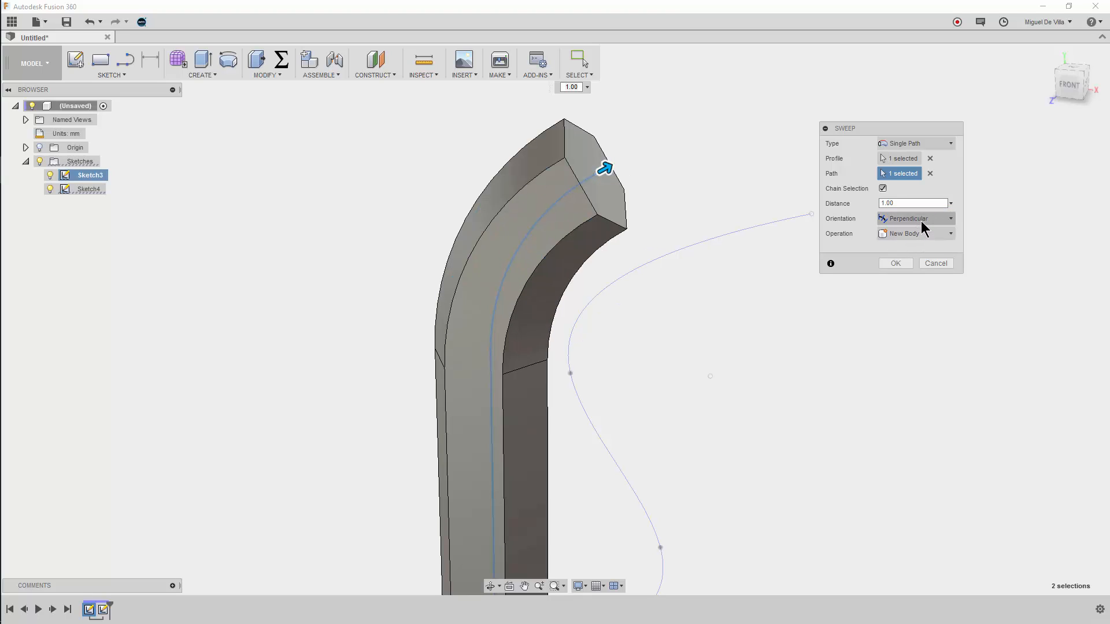
Change the sweep type to Path + Guide Rail, use the S-shaped spline as guide rail with Scale profile scaling, and create the new body
scroll(691, 316, down, 3)
middle_drag(649, 347, 642, 298)
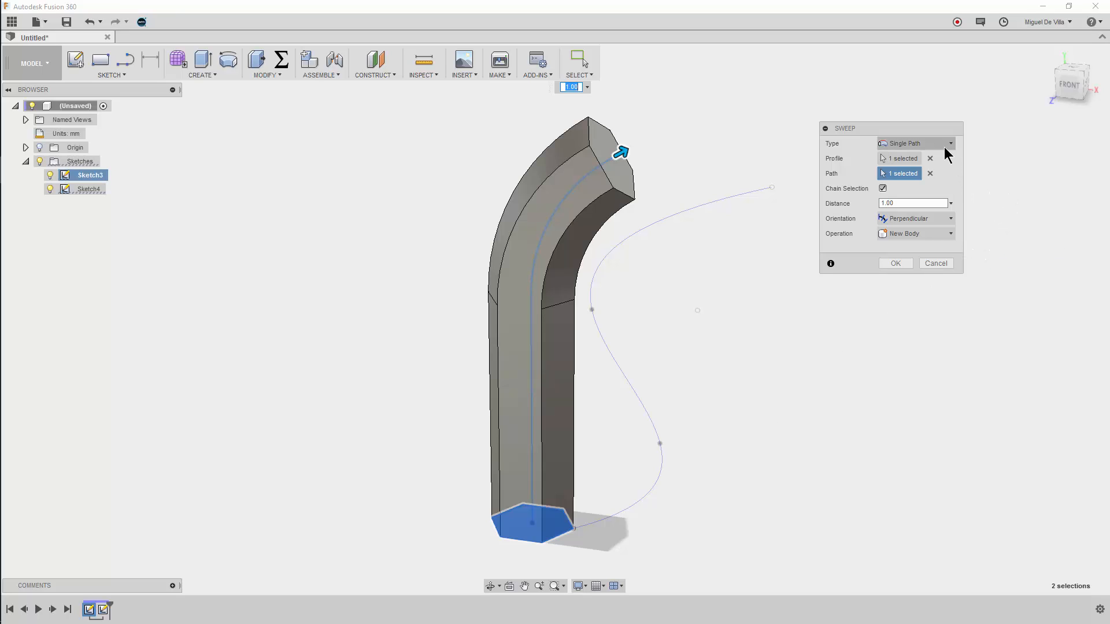
click(891, 144)
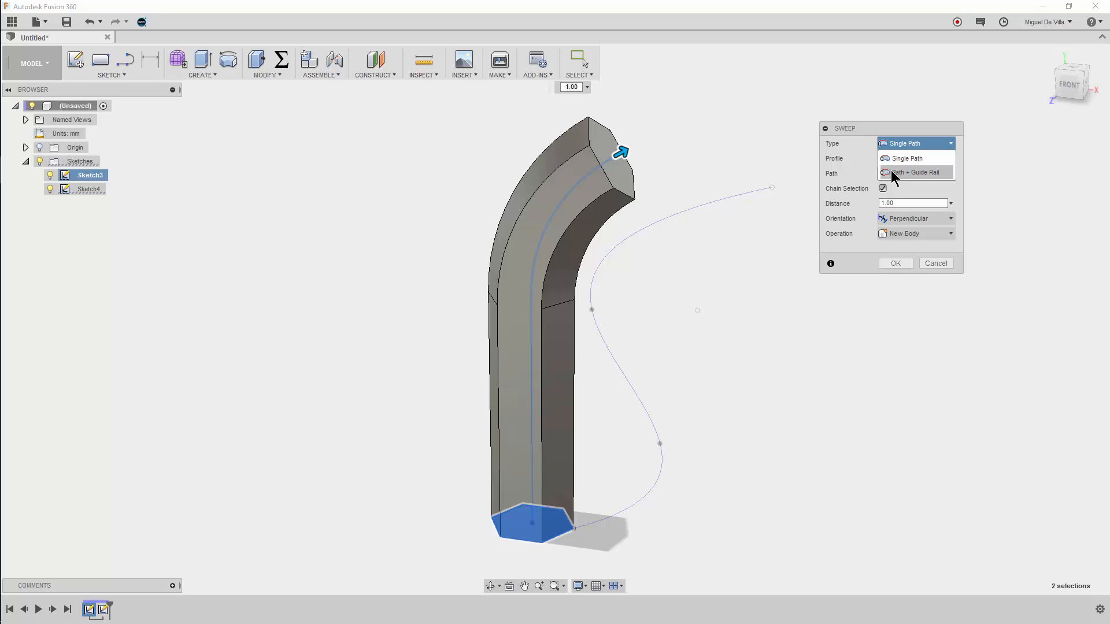
click(895, 173)
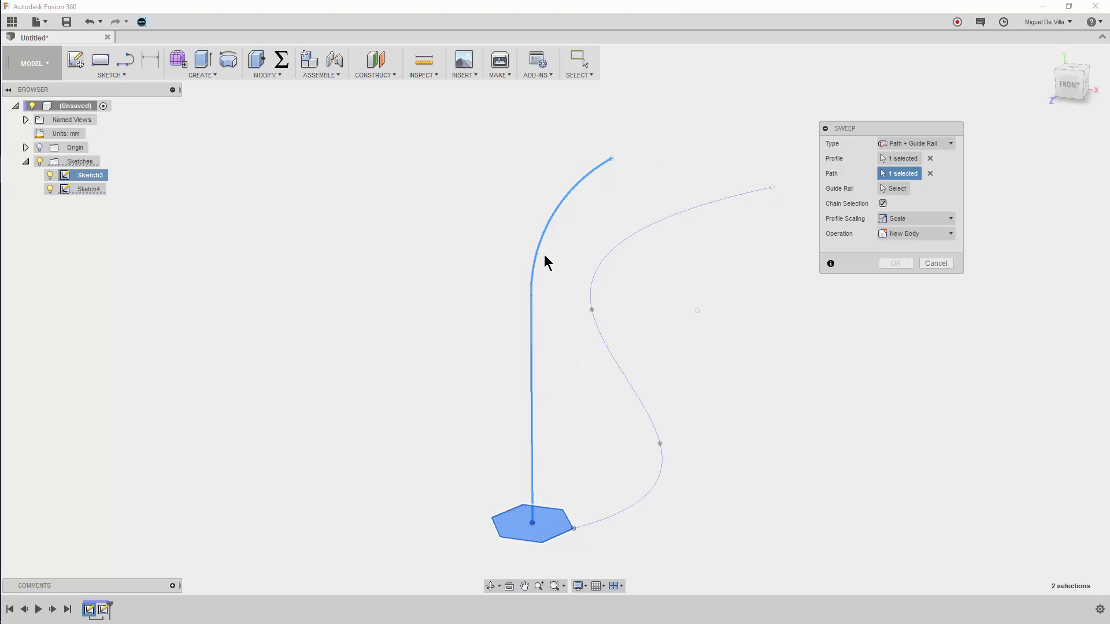
click(902, 189)
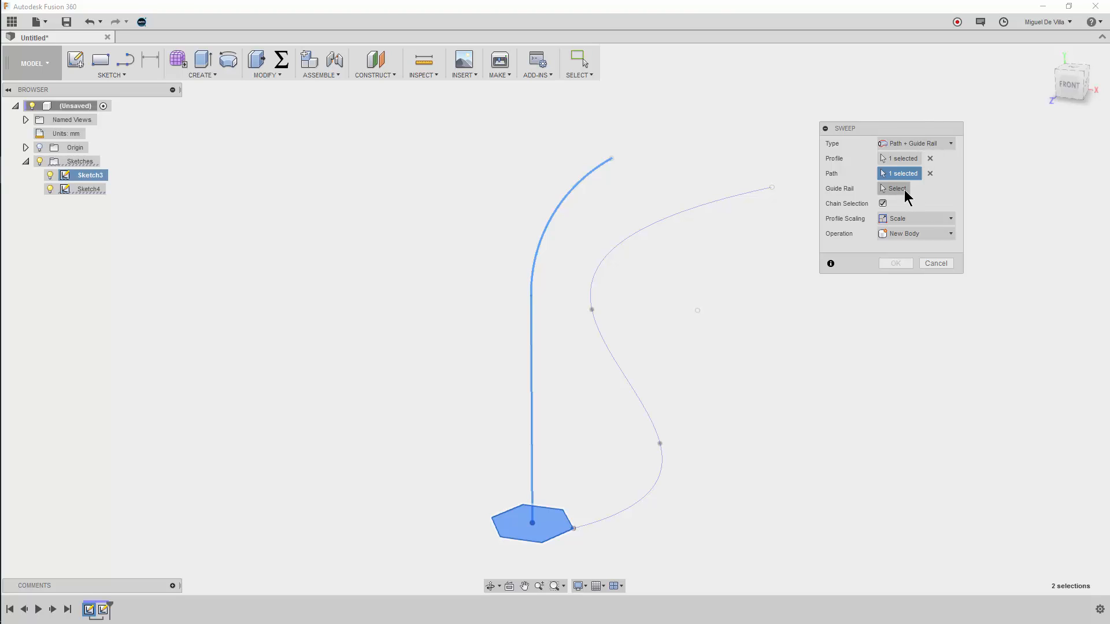
click(720, 201)
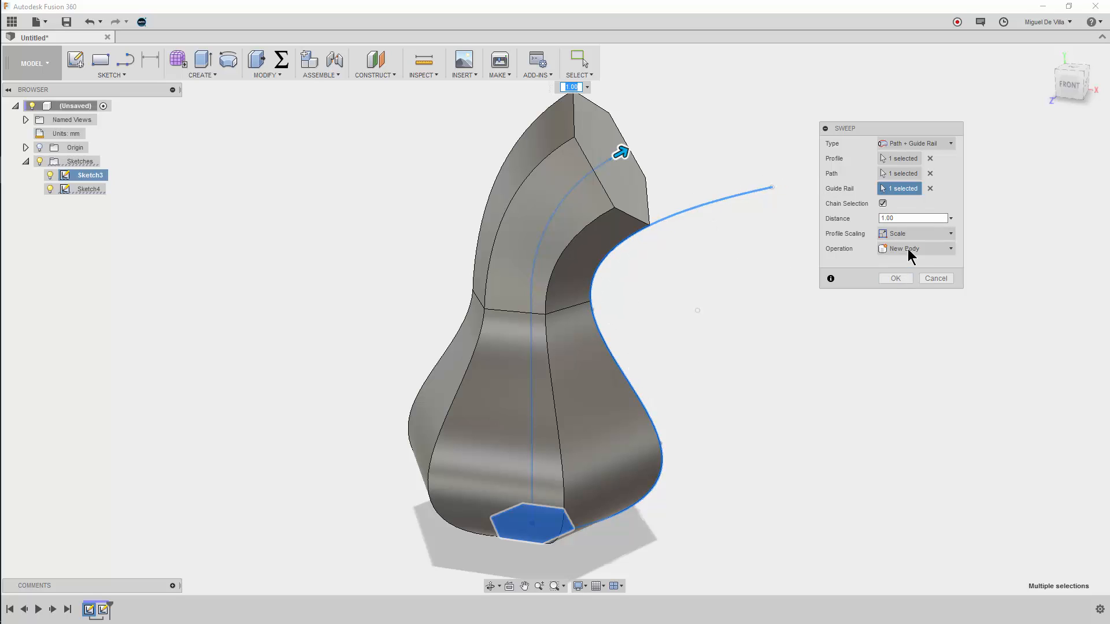
click(906, 234)
click(825, 238)
click(885, 279)
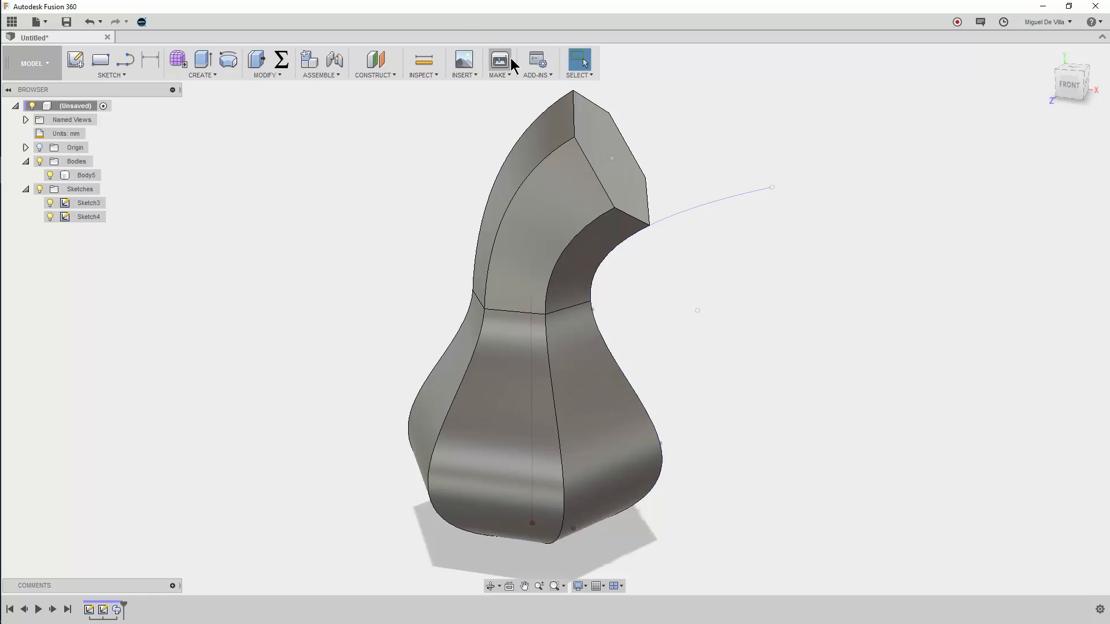
Set up a section analysis from the swept body's bottom hexagonal face and offset its cutting plane to -7 mm
click(434, 76)
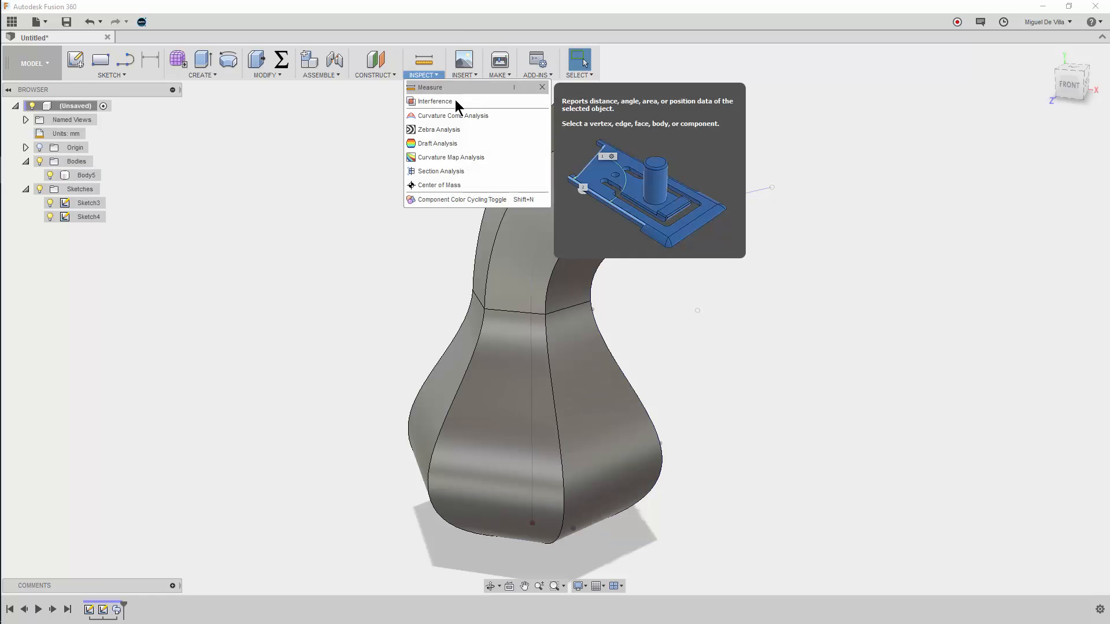
click(455, 180)
shift+middle_drag(546, 275, 545, 212)
click(508, 548)
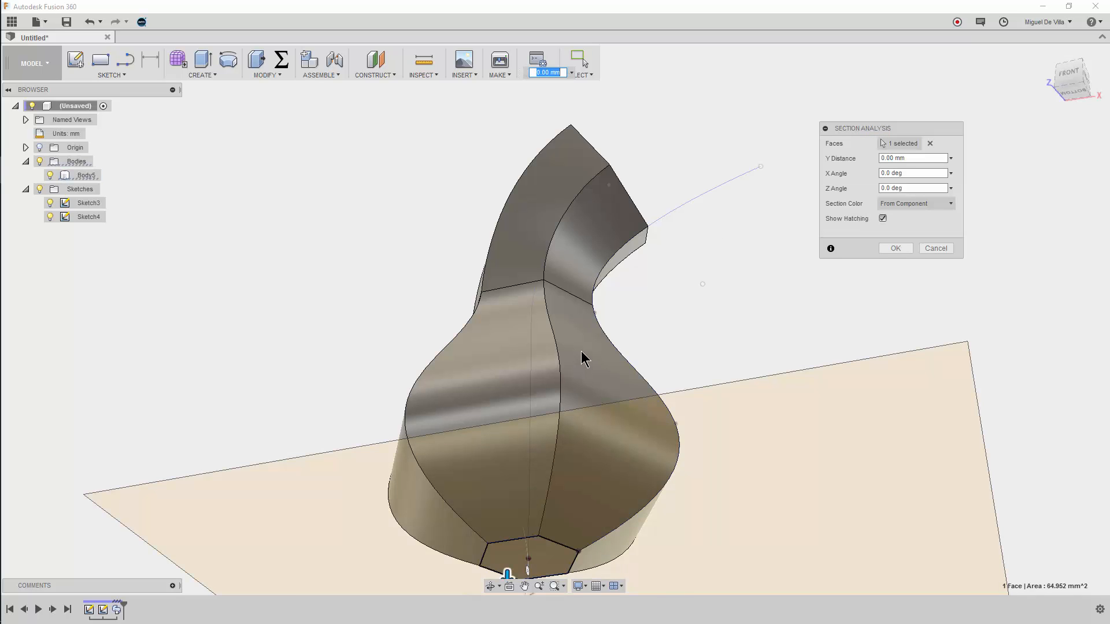
middle_drag(582, 357, 605, 277)
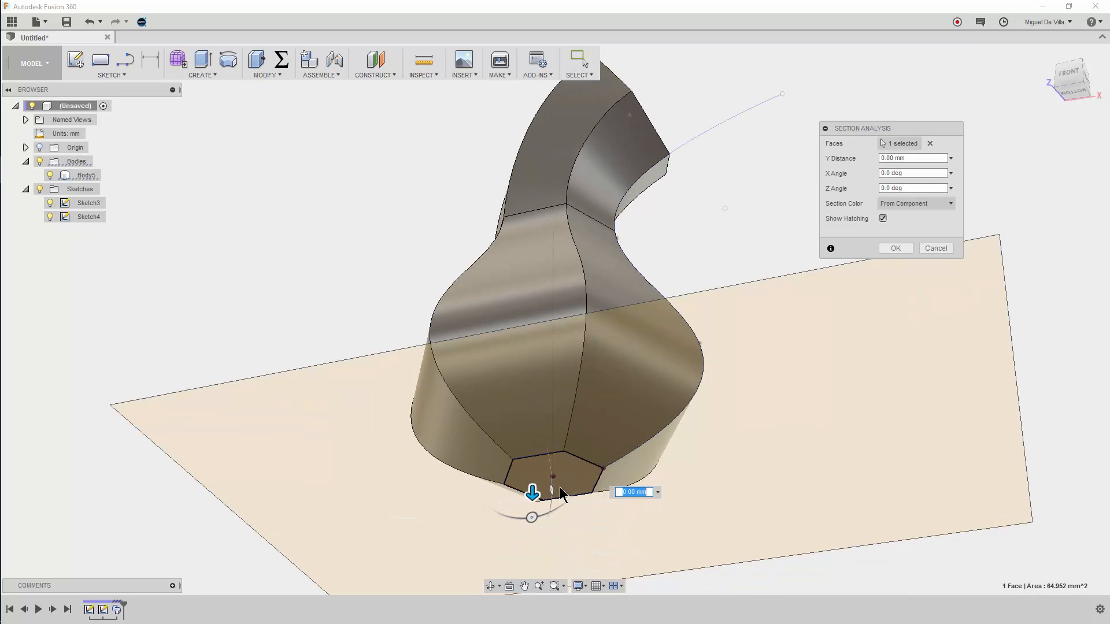
drag(532, 492, 535, 429)
Examine the hatched hexagonal section and where its corner meets the guide rail spline, discarding the analysis at the end
shift+middle_drag(719, 347, 720, 388)
scroll(581, 440, up, 4)
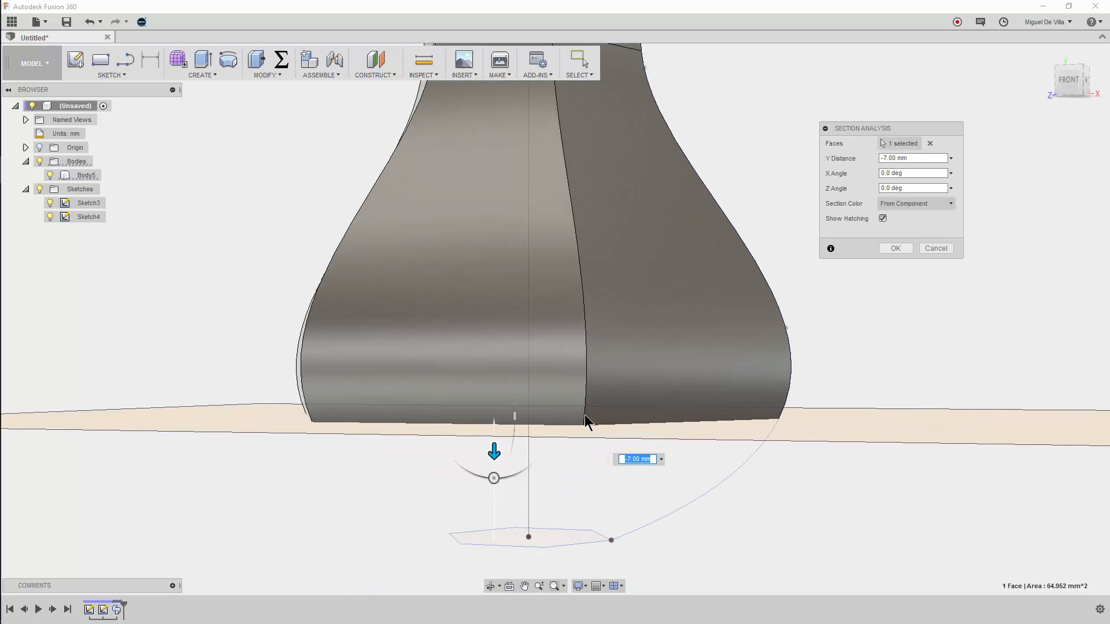
shift+middle_drag(585, 418, 594, 389)
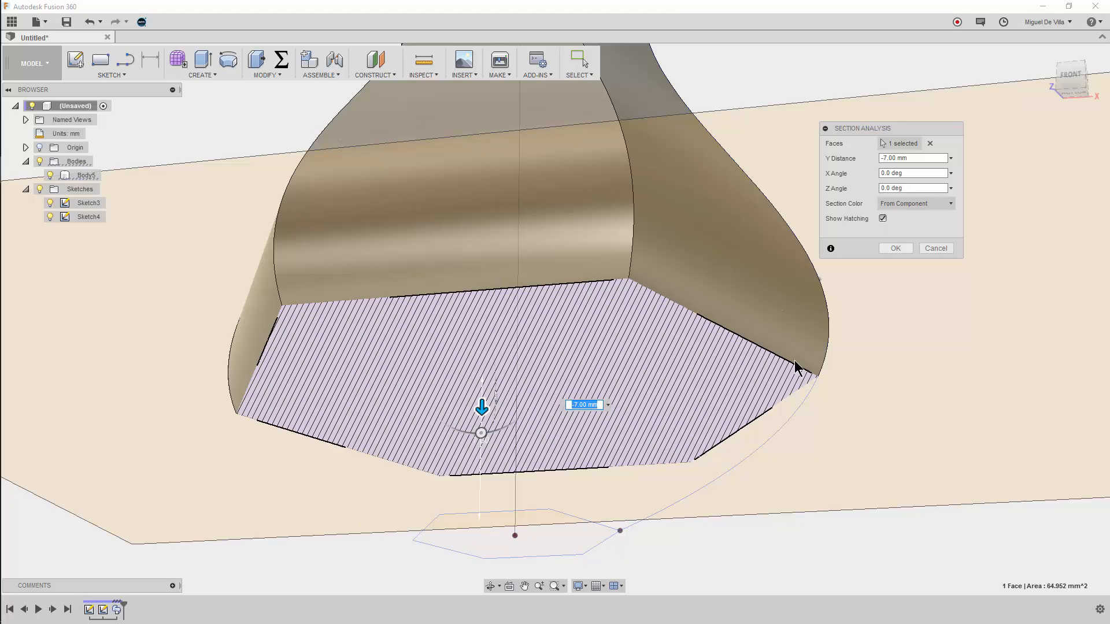
shift+middle_drag(742, 329, 746, 304)
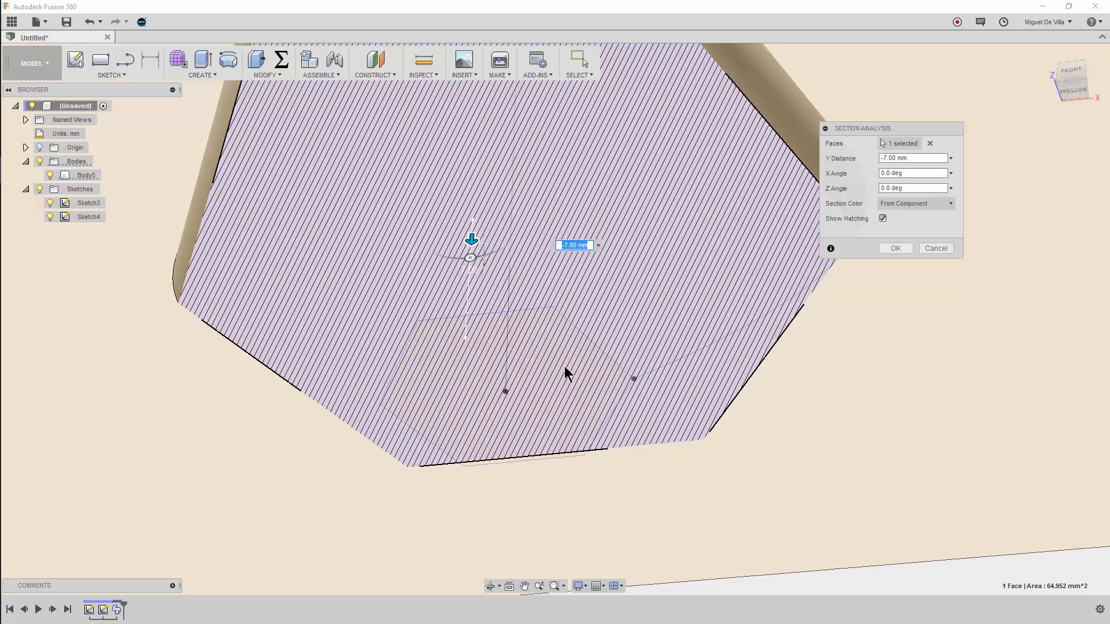
scroll(609, 379, down, 3)
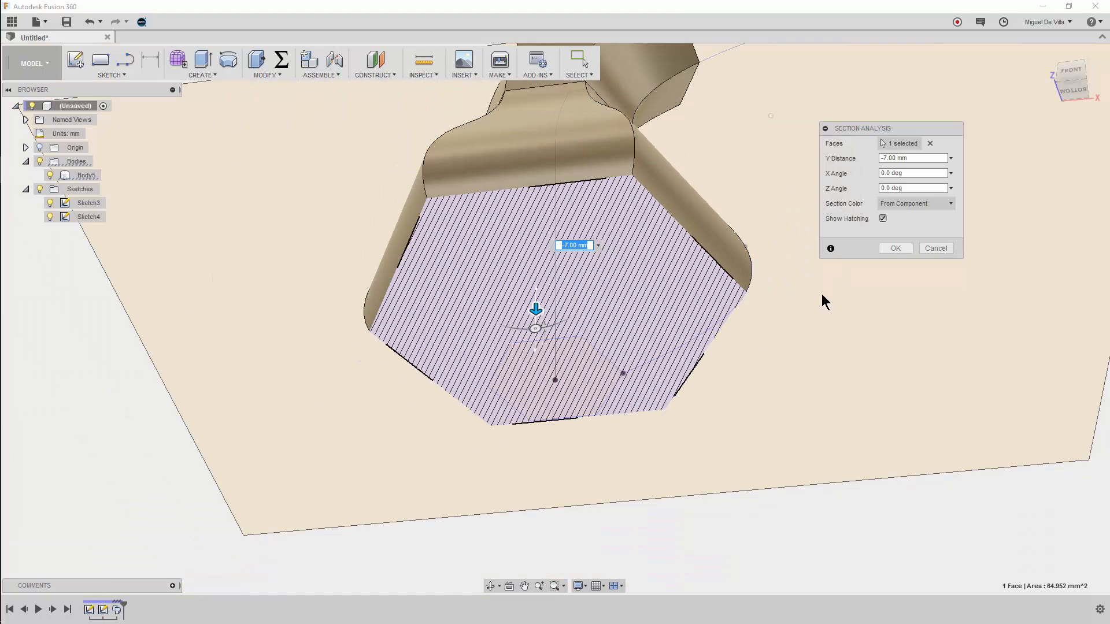
scroll(750, 292, up, 5)
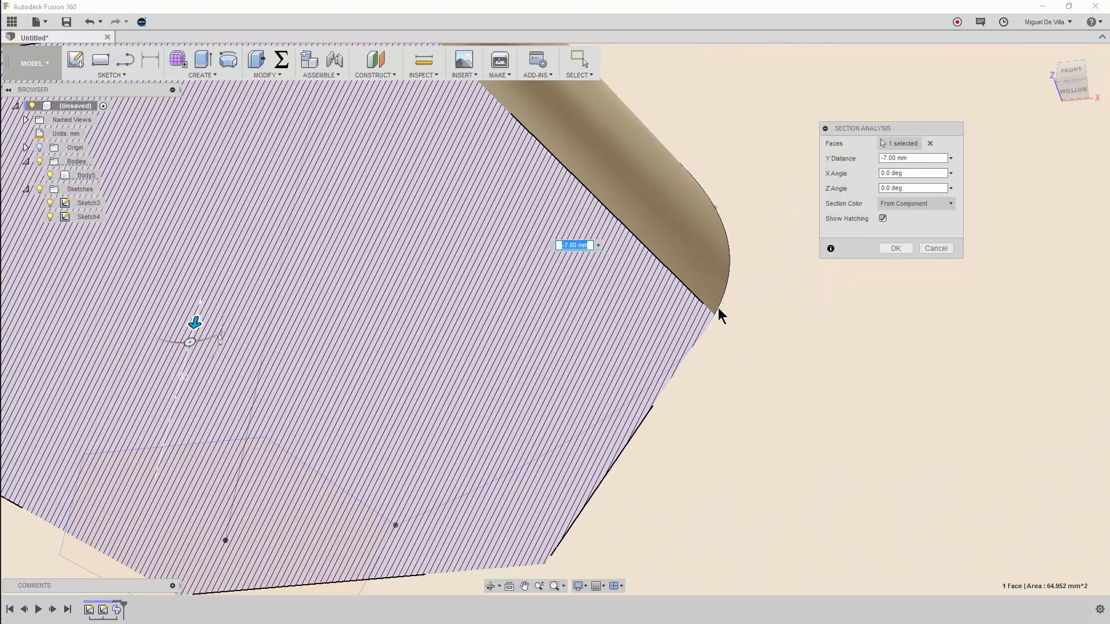
scroll(755, 266, up, 2)
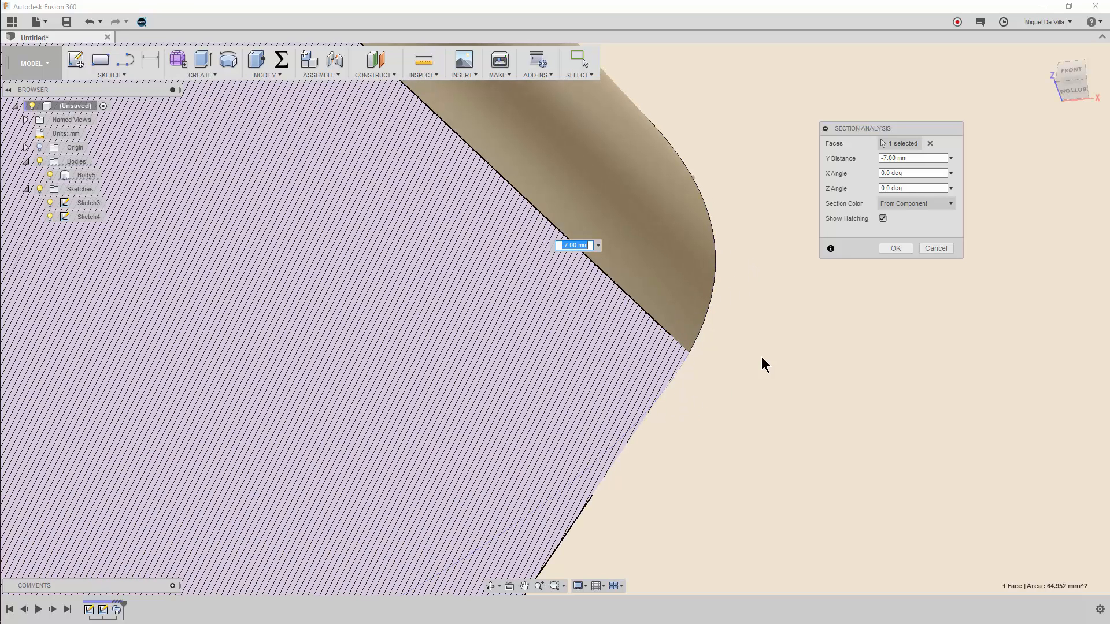
mouse_move(716, 300)
shift+middle_down()
mouse_move(706, 355)
mouse_move(696, 203)
mouse_move(656, 466)
shift+middle_up()
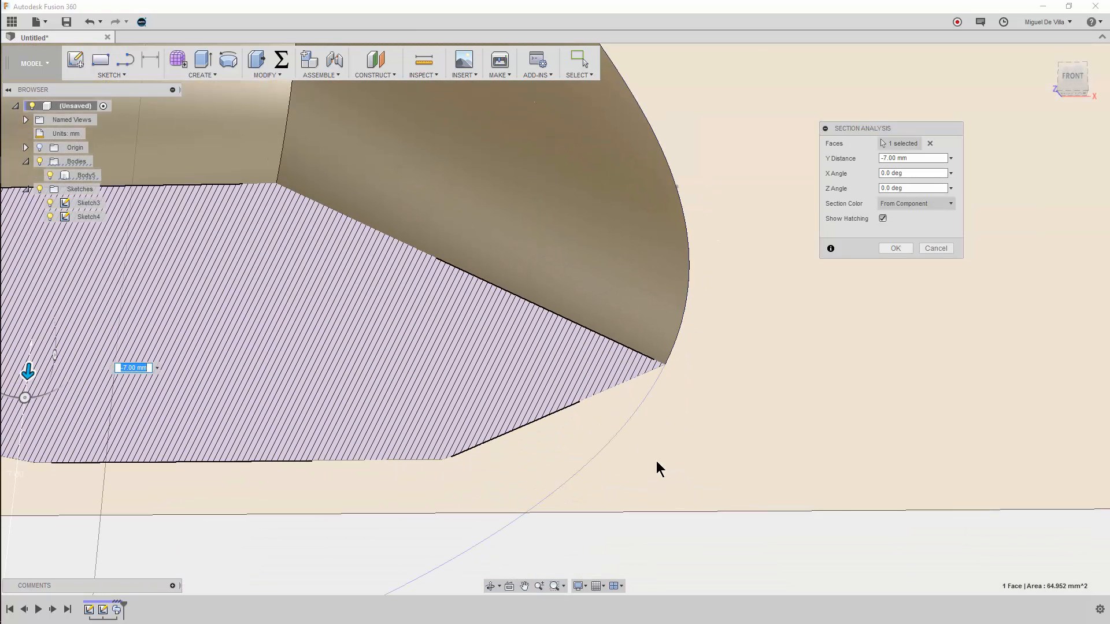
scroll(684, 321, down, 5)
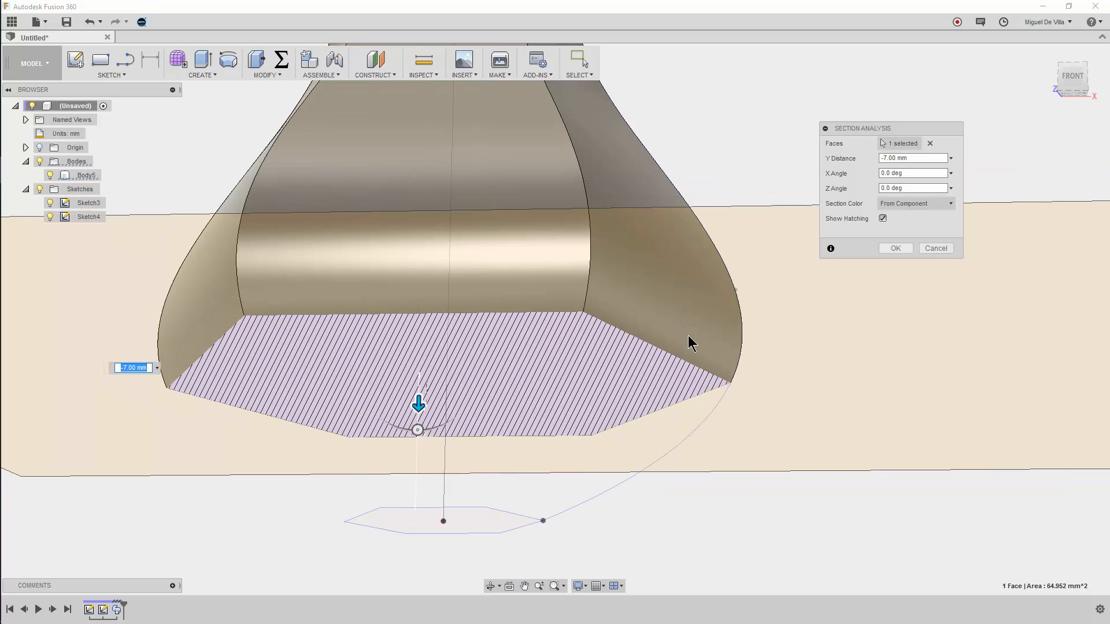
scroll(709, 357, down, 5)
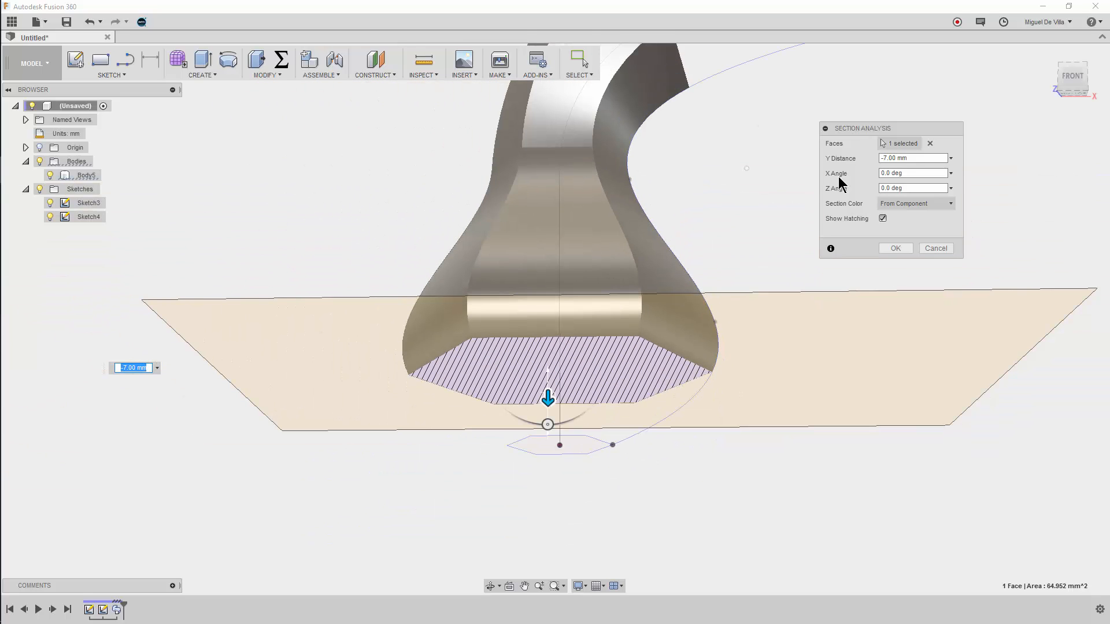
shift+middle_drag(753, 208, 736, 267)
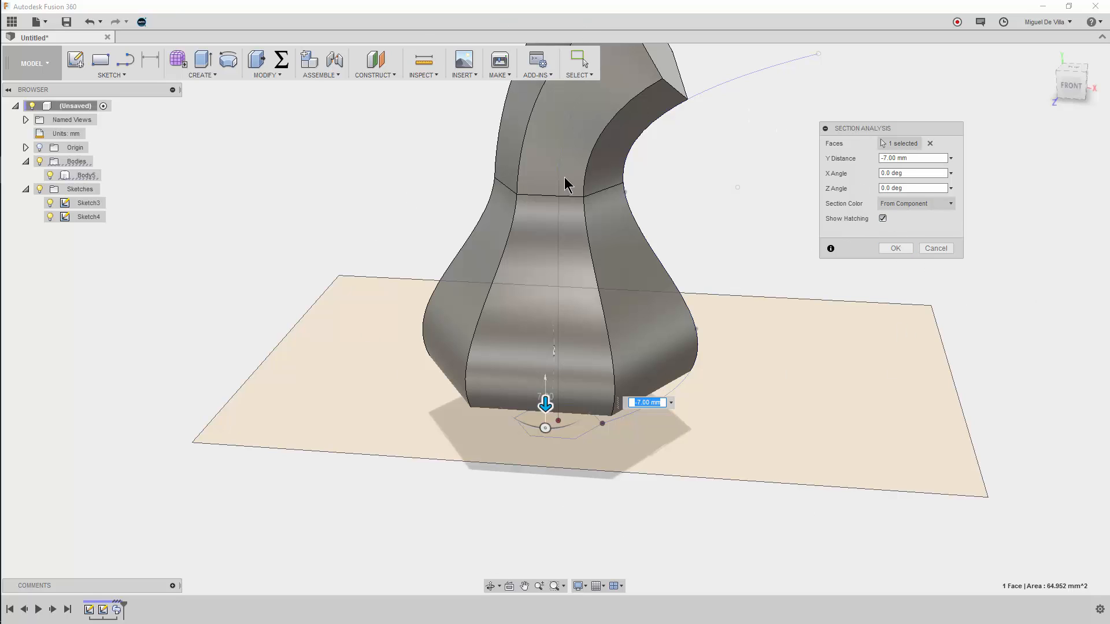
click(928, 253)
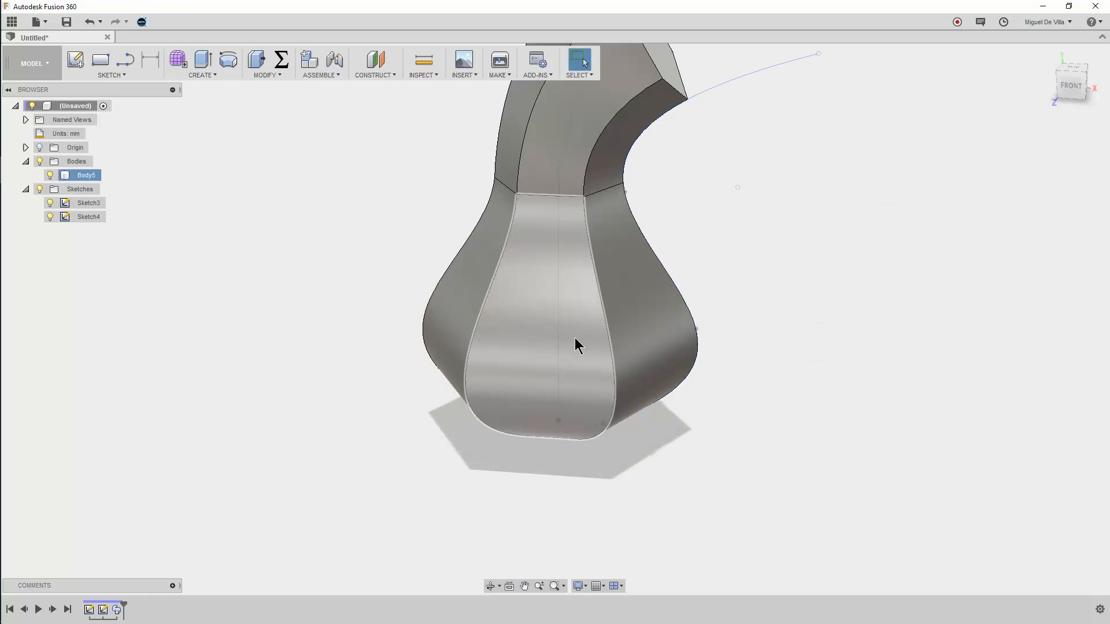
Examine the guide rail spline, path arc and vertical line in the second sketch, leaving the sketch unchanged
middle_drag(587, 366, 587, 496)
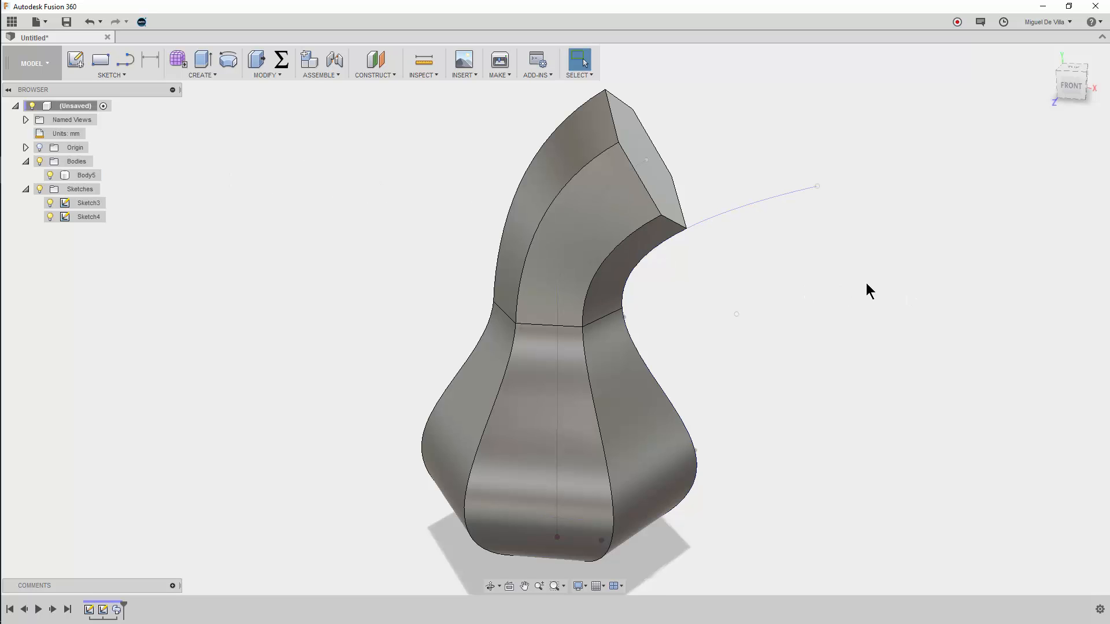
shift+middle_drag(866, 284, 800, 285)
click(764, 199)
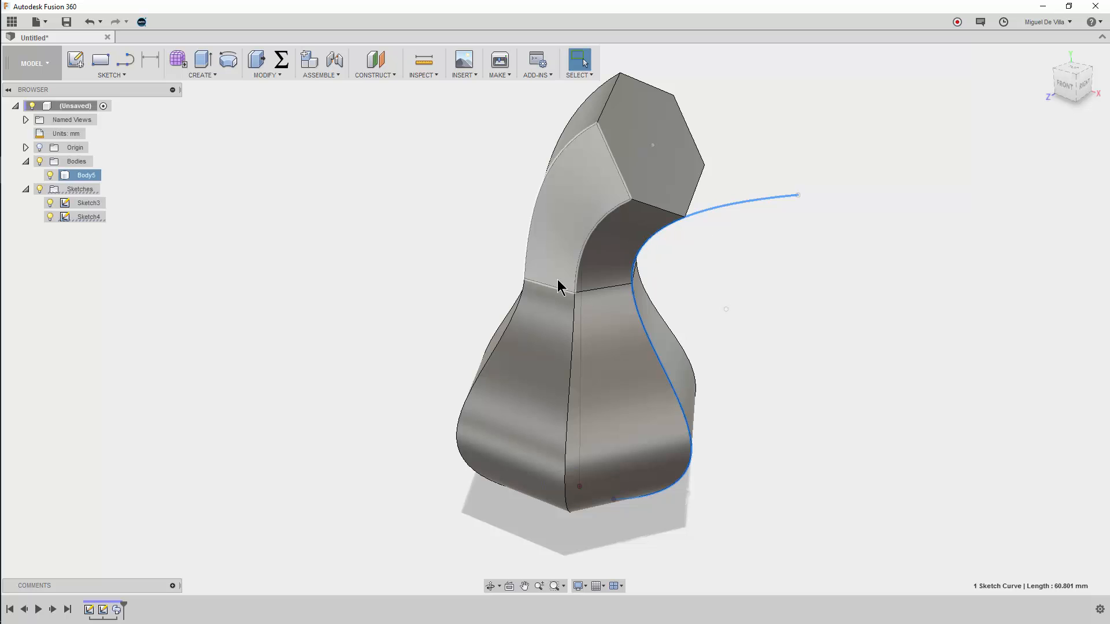
double_click(81, 218)
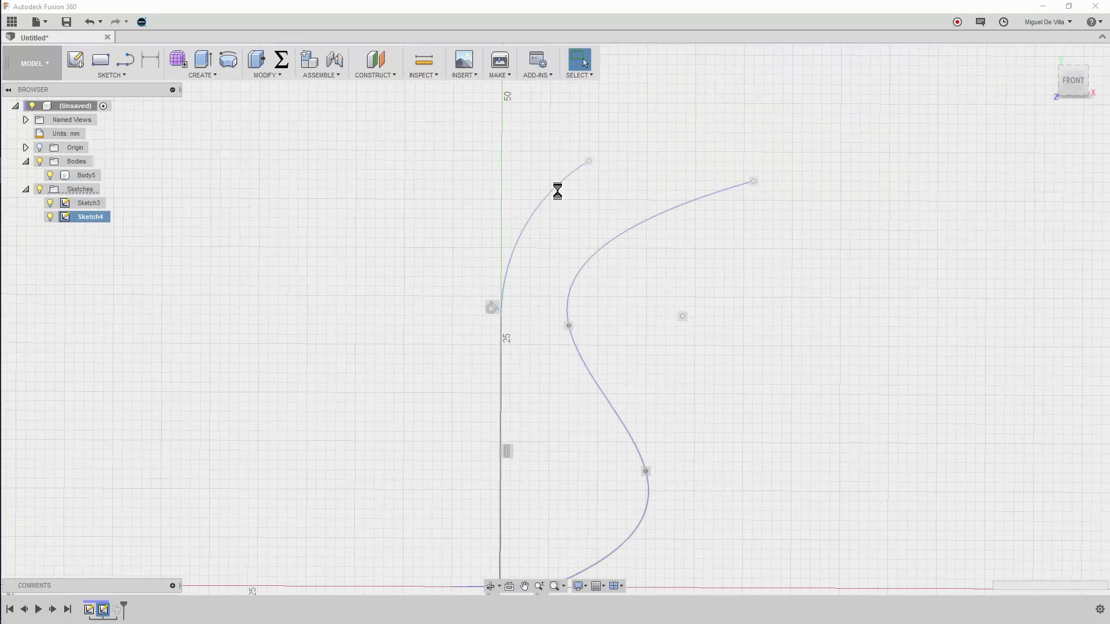
click(653, 218)
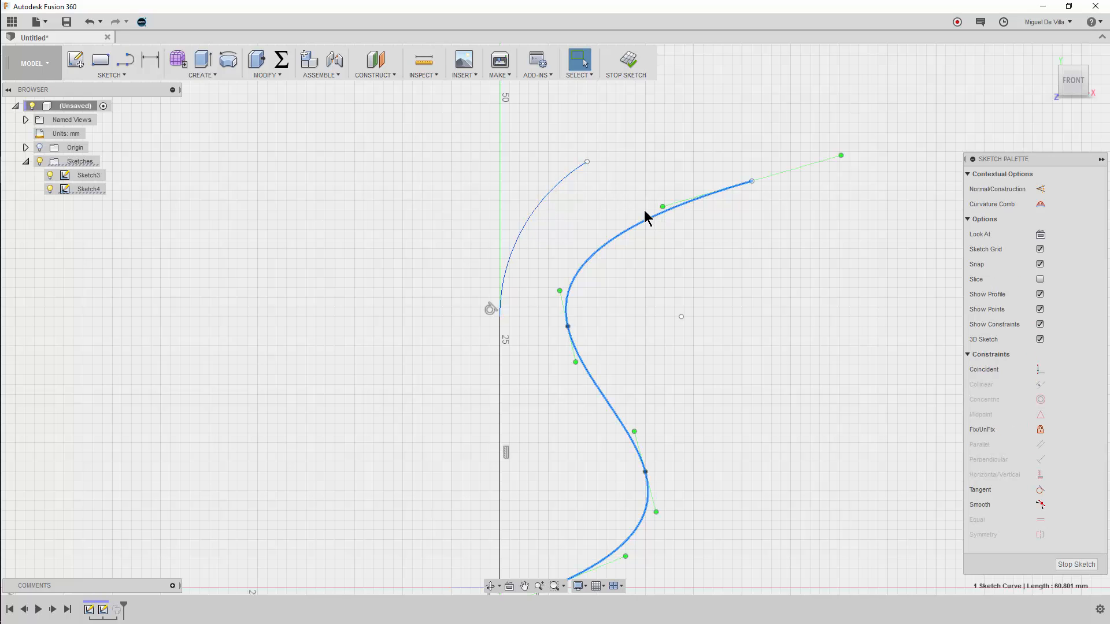
click(560, 191)
click(500, 377)
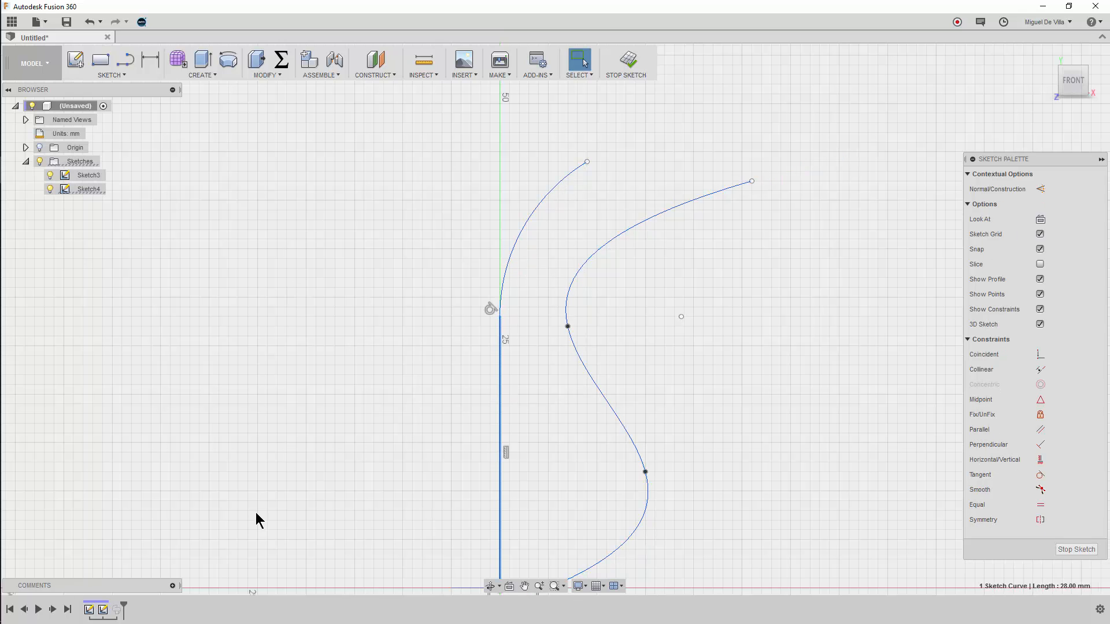
click(629, 65)
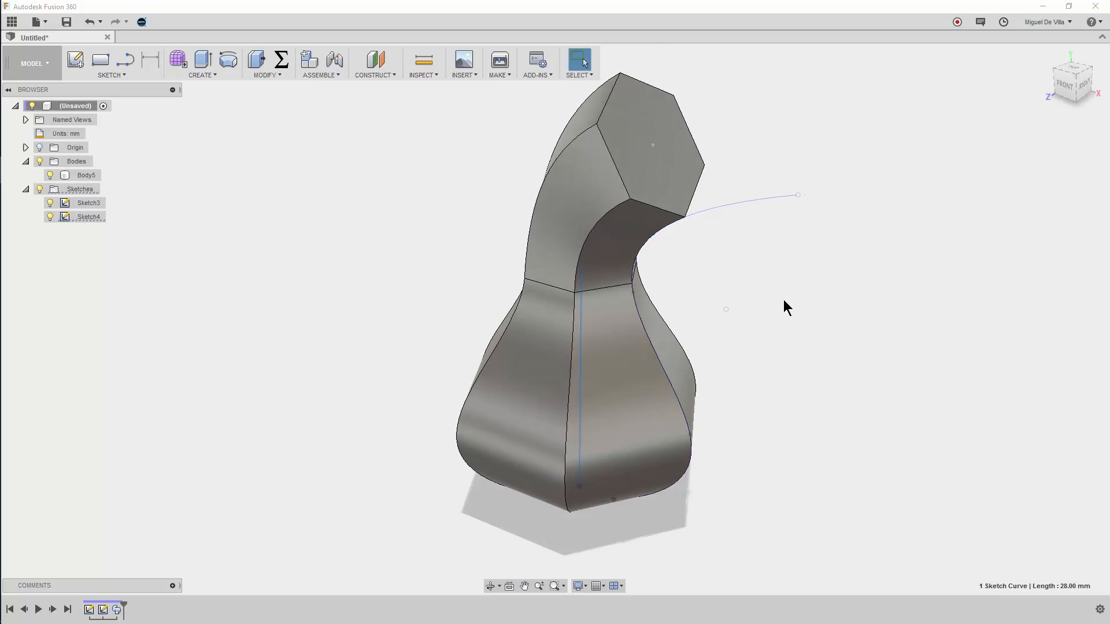
Reopen the Path + Guide Rail sweep and review its path against the guide rail, leaving the feature unchanged
middle_drag(716, 302, 723, 327)
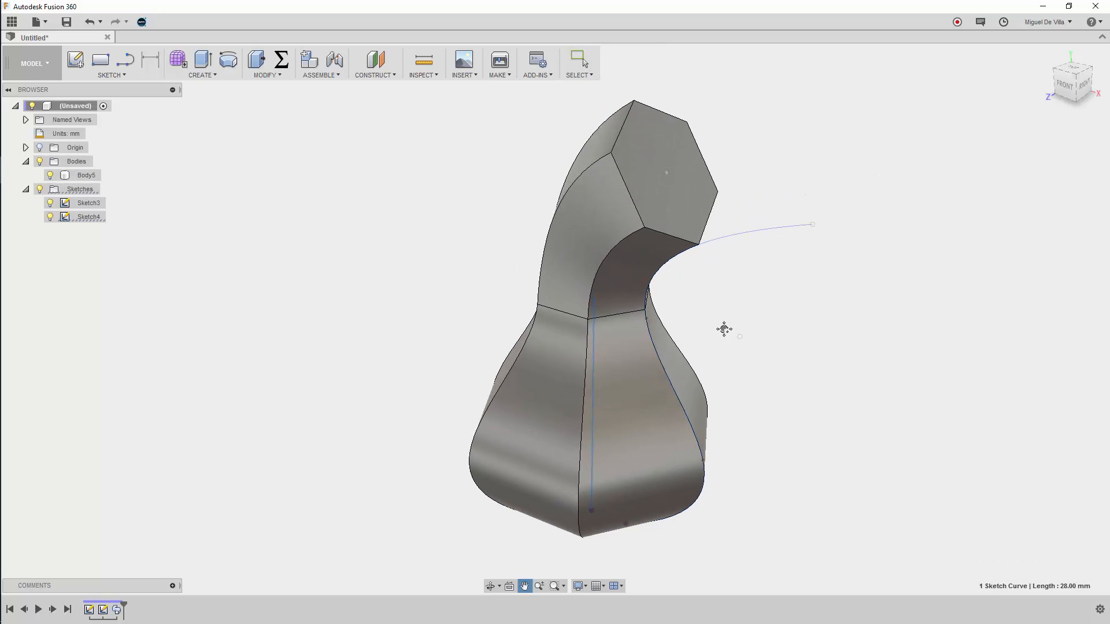
double_click(117, 610)
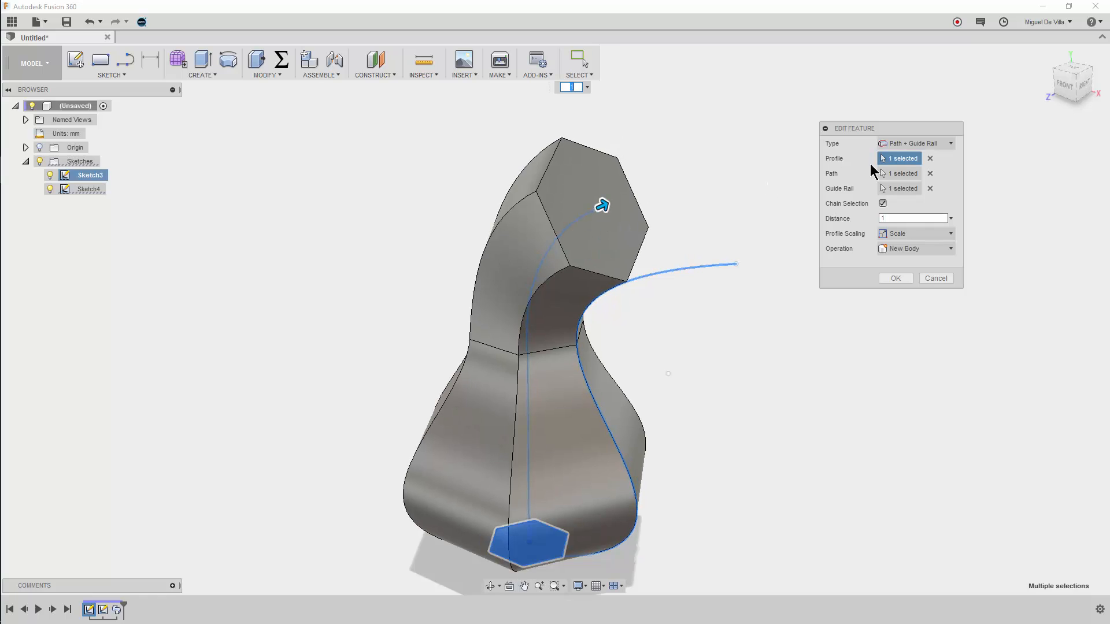
click(899, 174)
shift+middle_drag(679, 208, 690, 216)
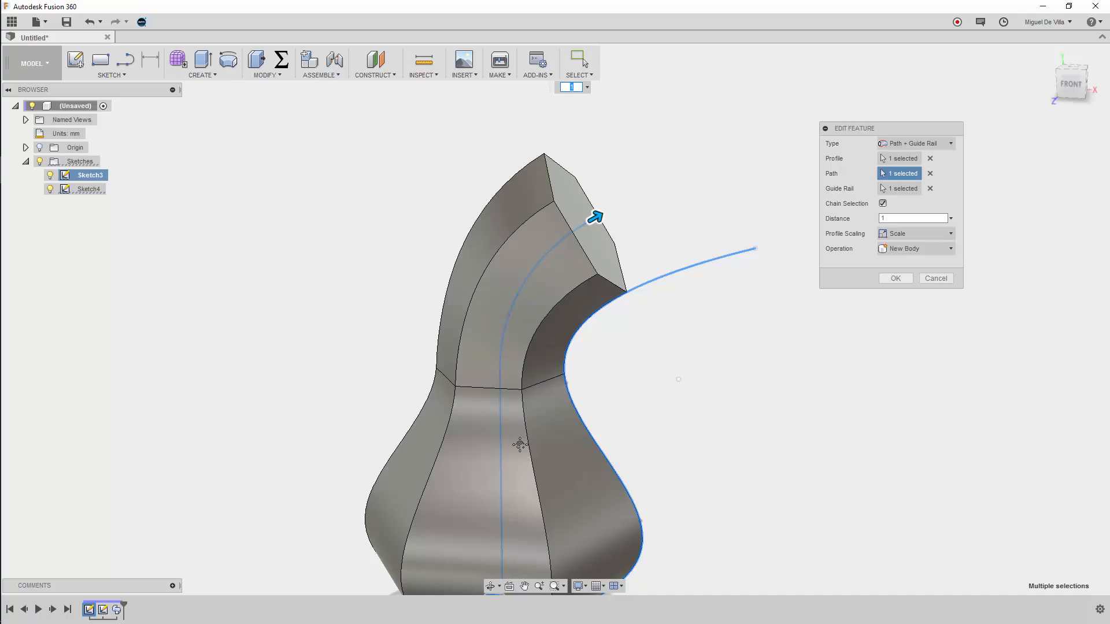
middle_drag(521, 445, 520, 410)
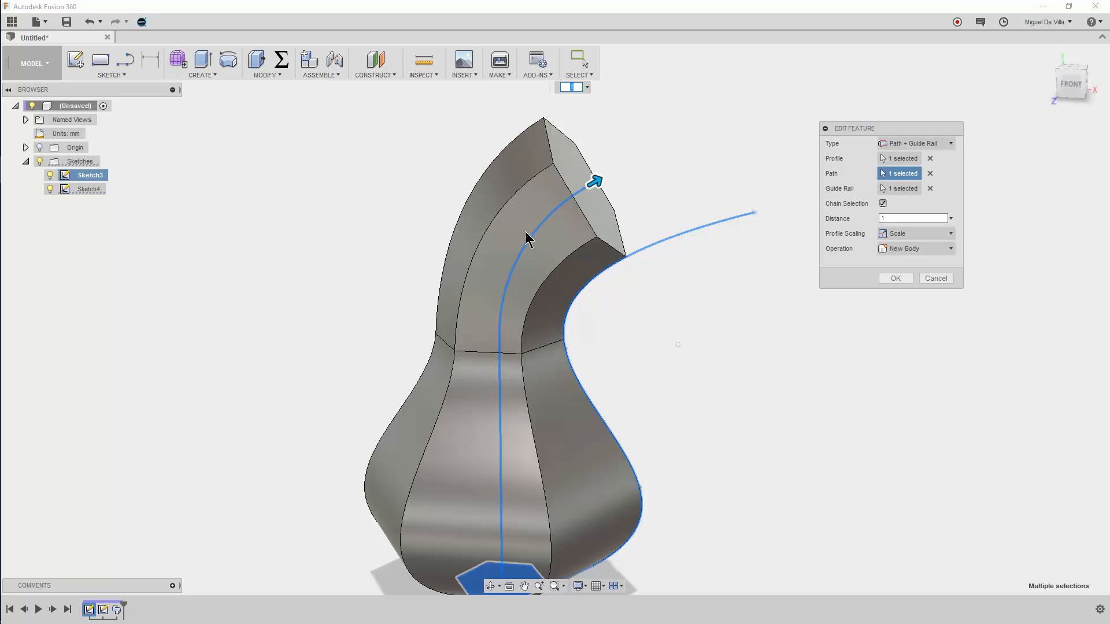
click(930, 277)
Start a separate new design document
click(43, 24)
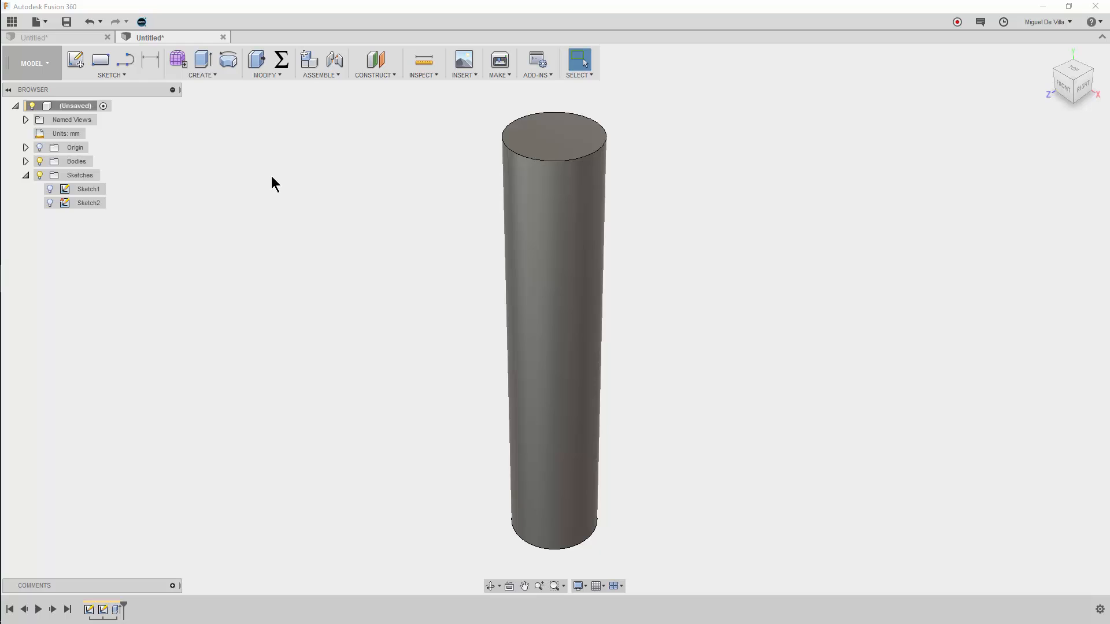
Try a full-length modeled M10x1.5 ISO Metric thread on the cylinder's outer face, review the thread standards, and discard it
click(255, 77)
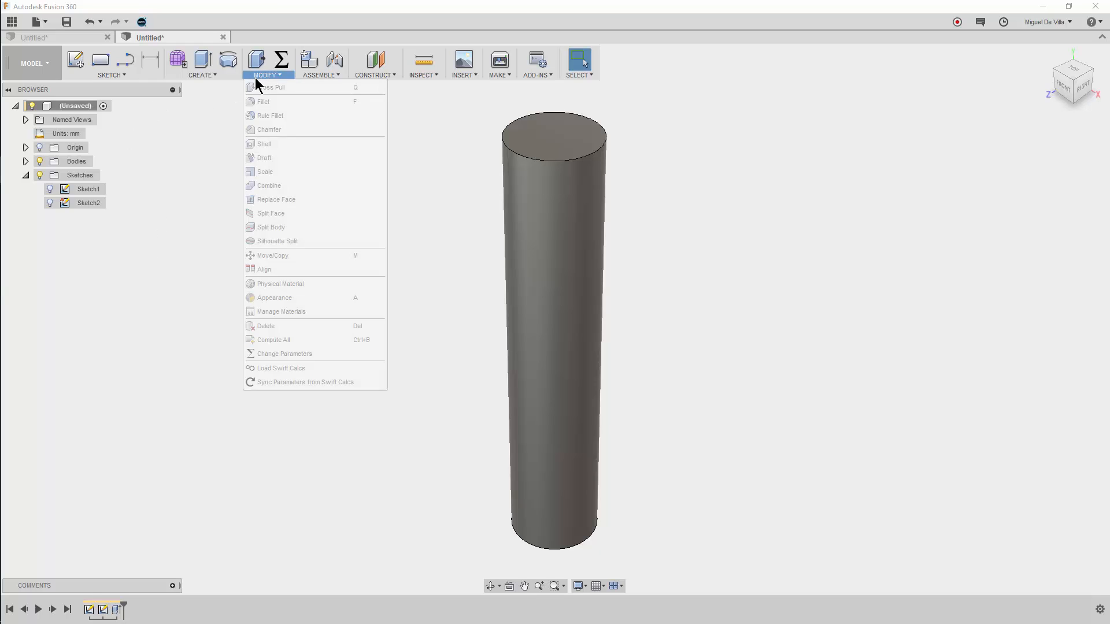
click(215, 74)
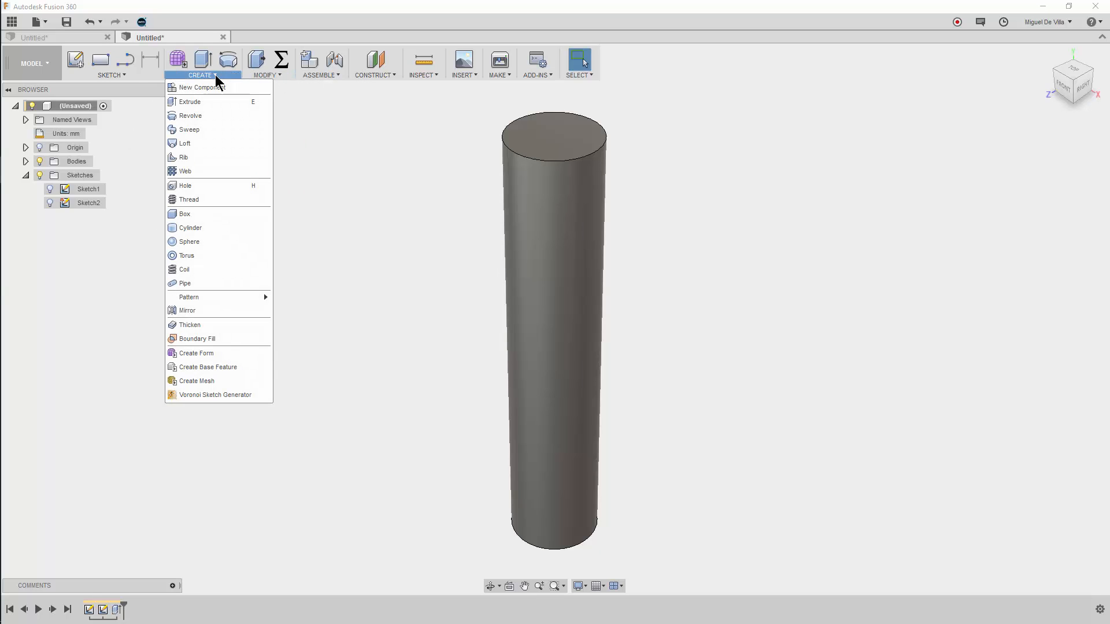
click(201, 196)
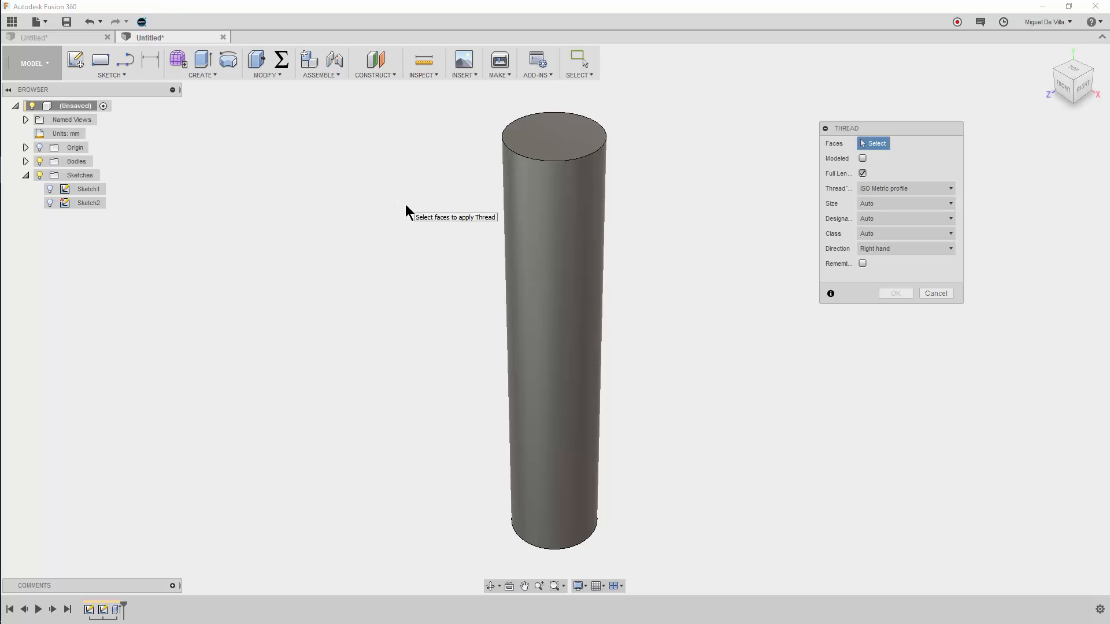
click(525, 231)
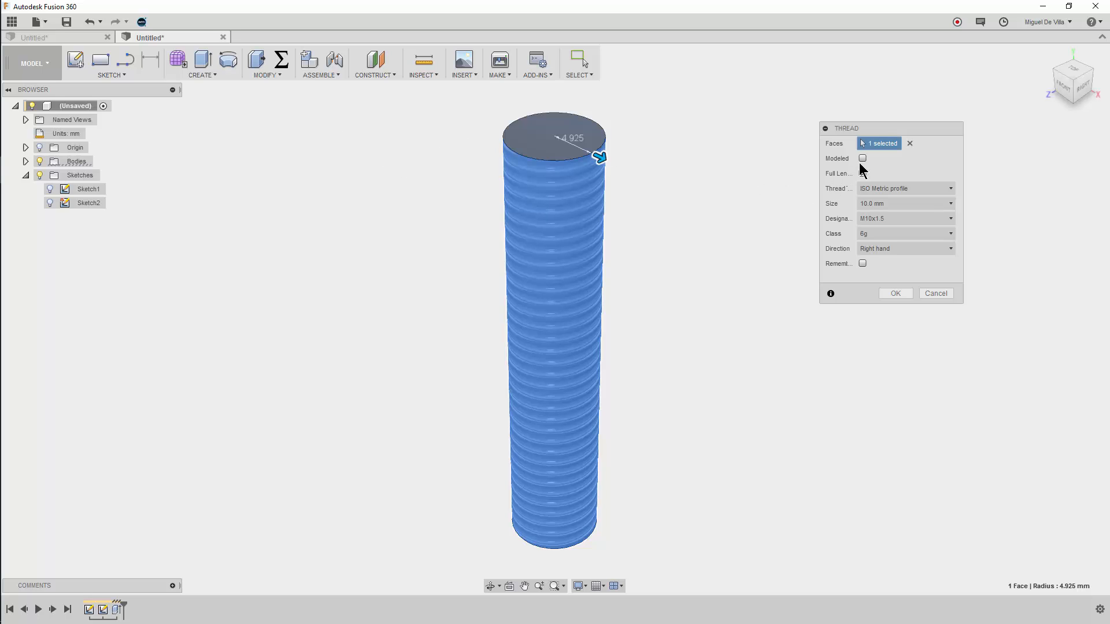
click(862, 158)
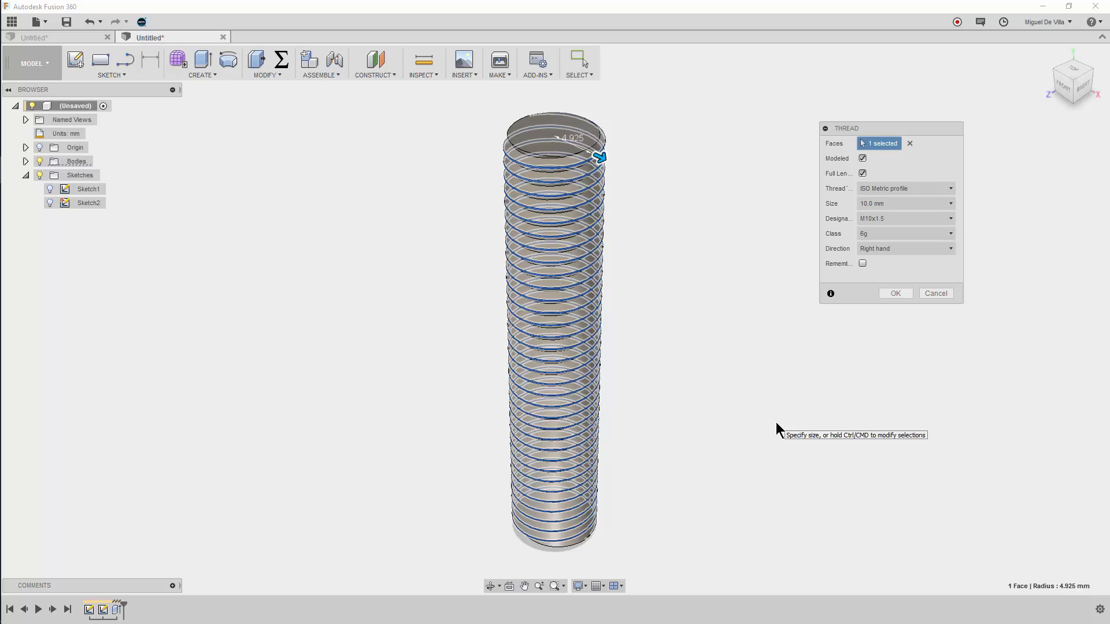
click(912, 195)
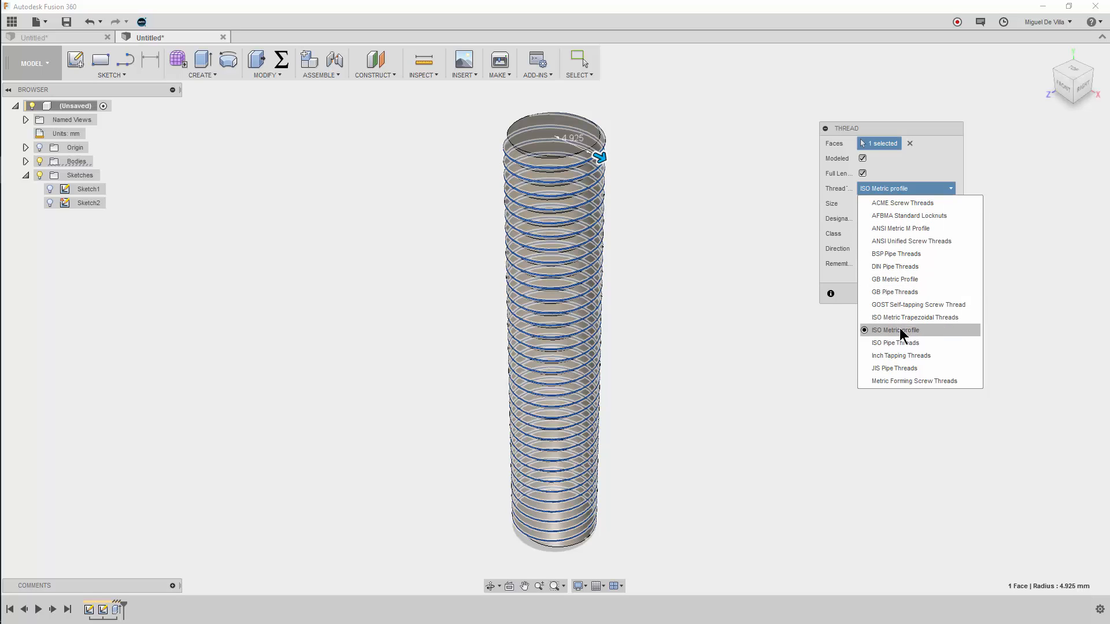
click(905, 173)
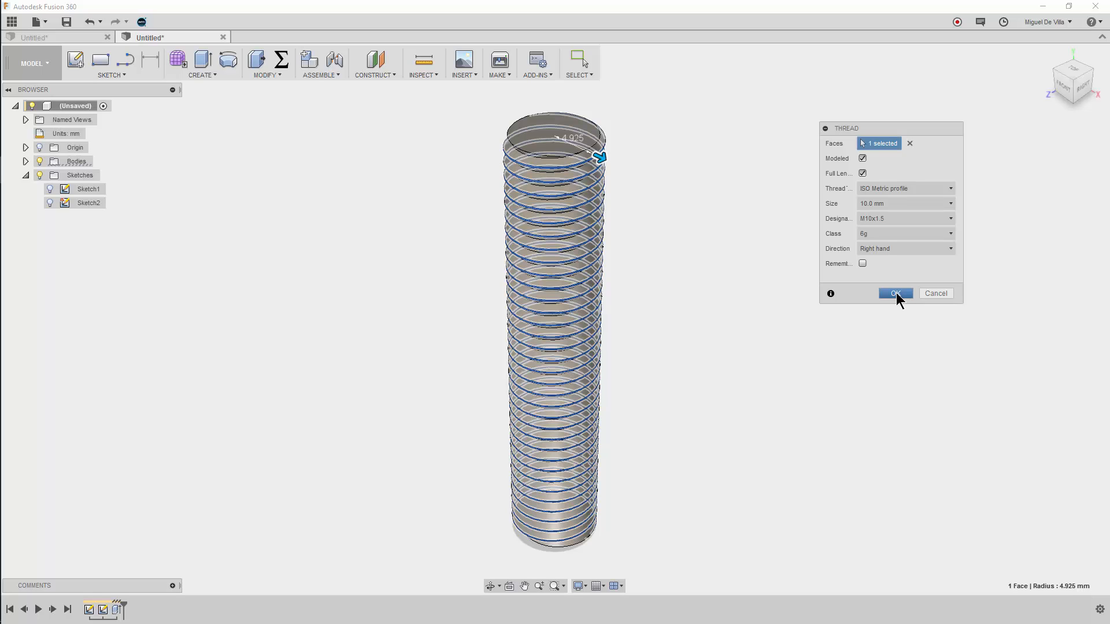
click(933, 289)
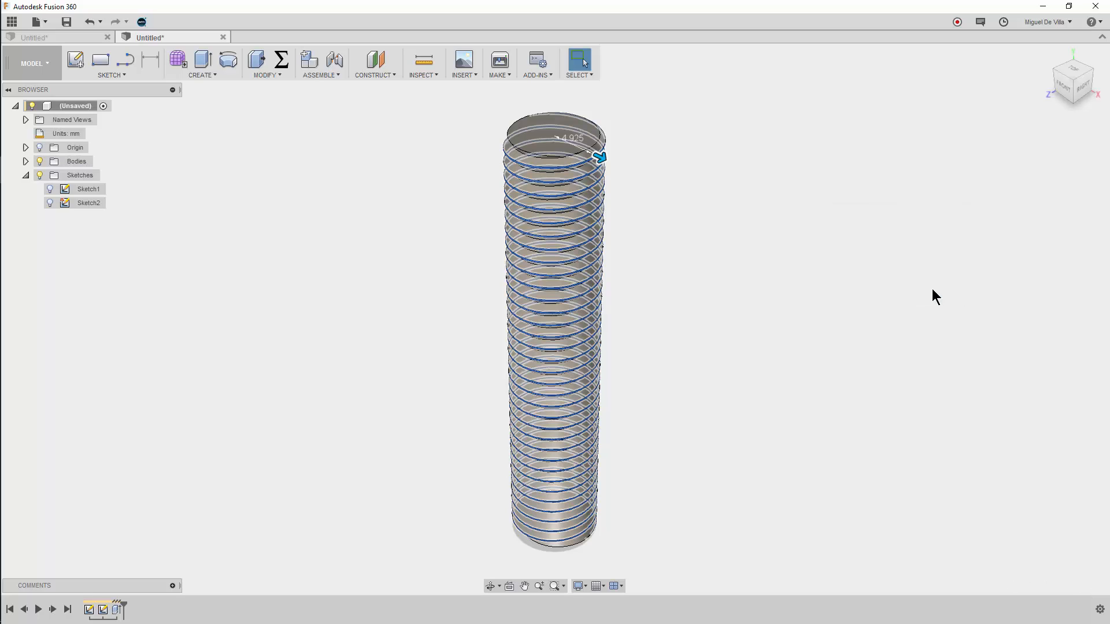
Start a coil on the cylinder's top face with a centered circle of 10 mm diameter
click(208, 78)
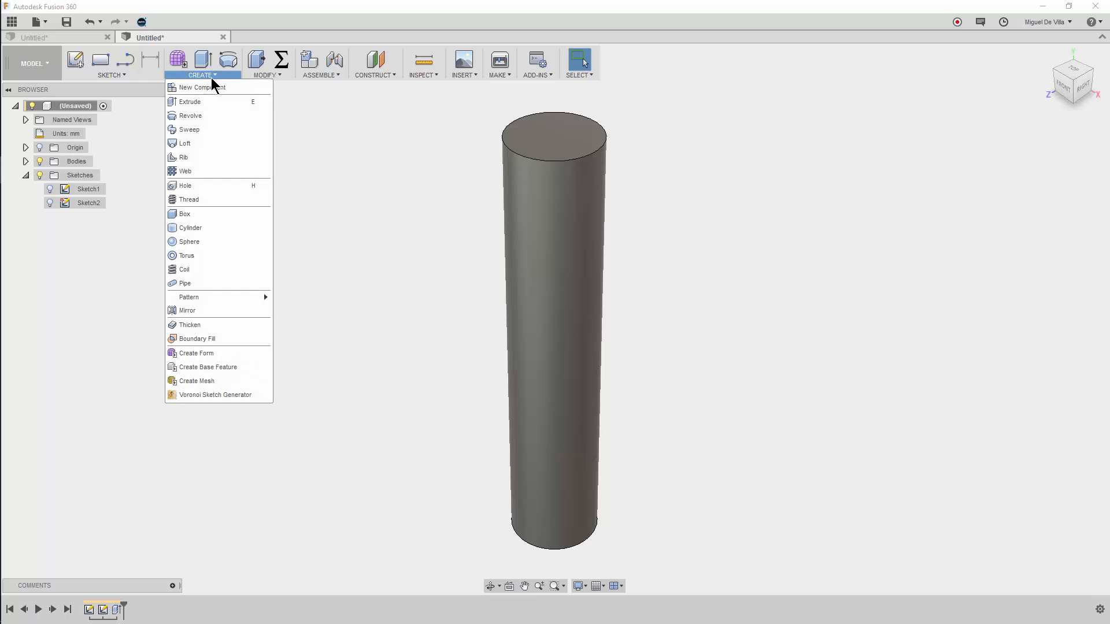
click(176, 270)
click(563, 148)
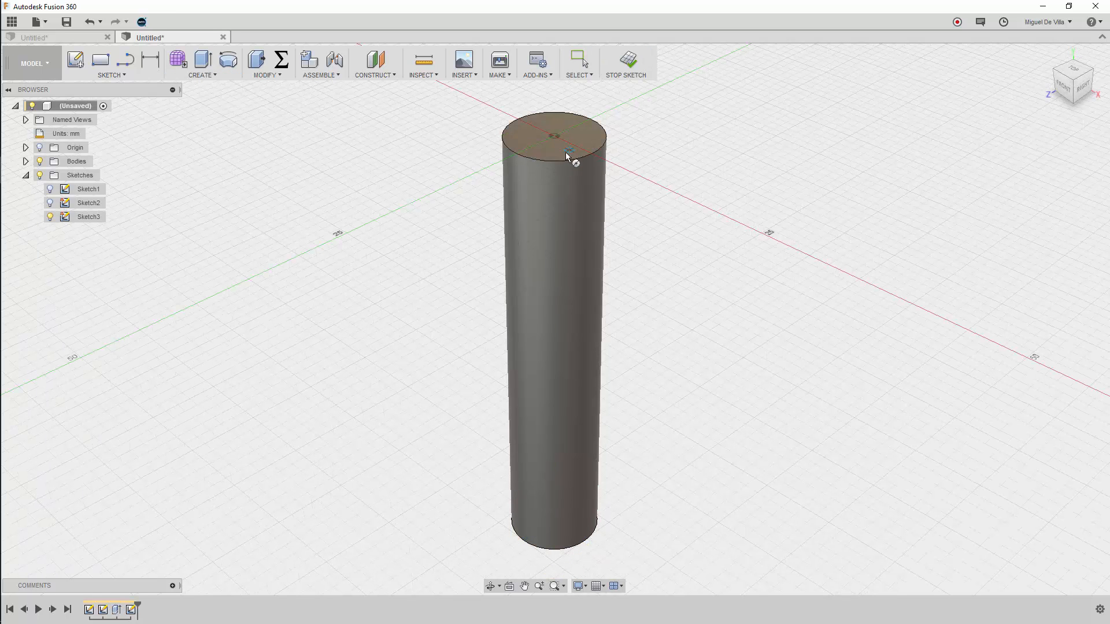
click(558, 137)
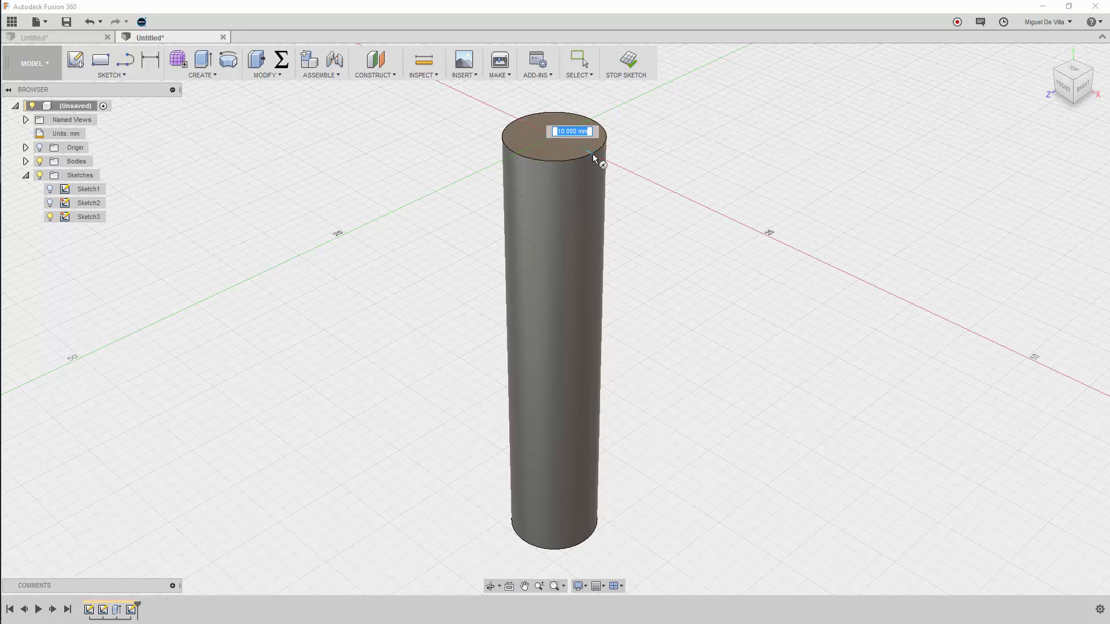
click(593, 157)
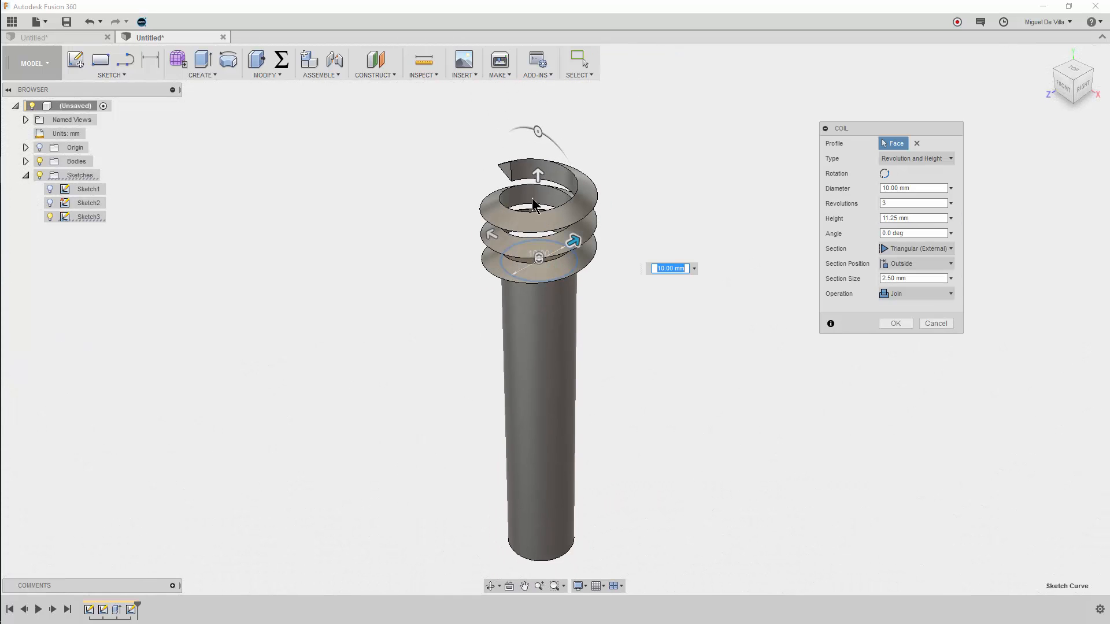
Extend the coil down the cylinder to a height of -36 mm and set it to 5 revolutions
drag(538, 171, 499, 419)
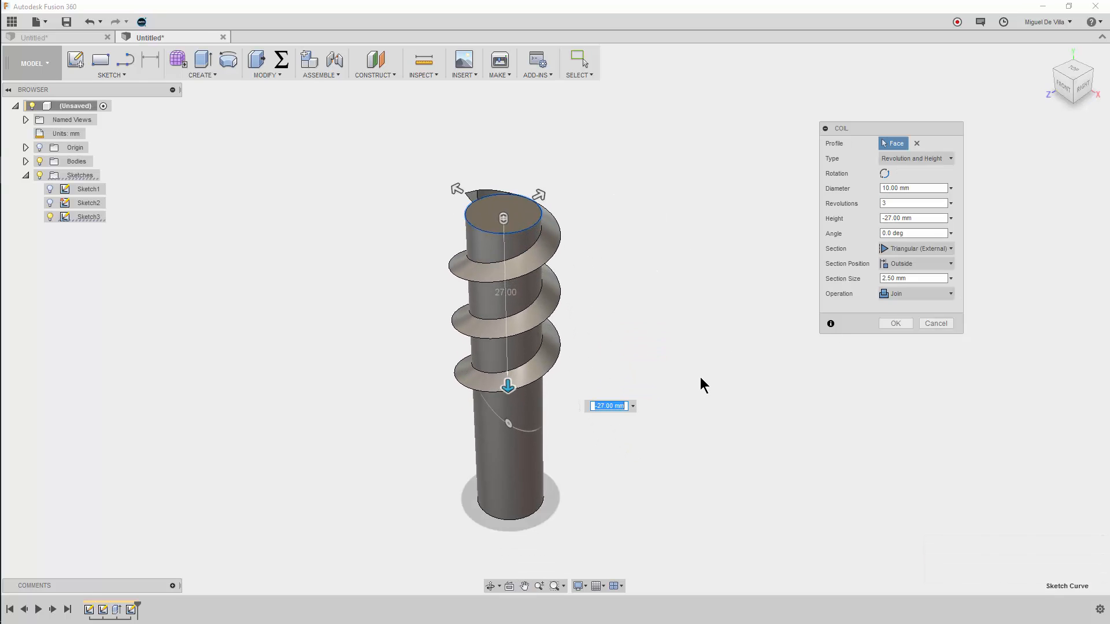
scroll(578, 312, up, 2)
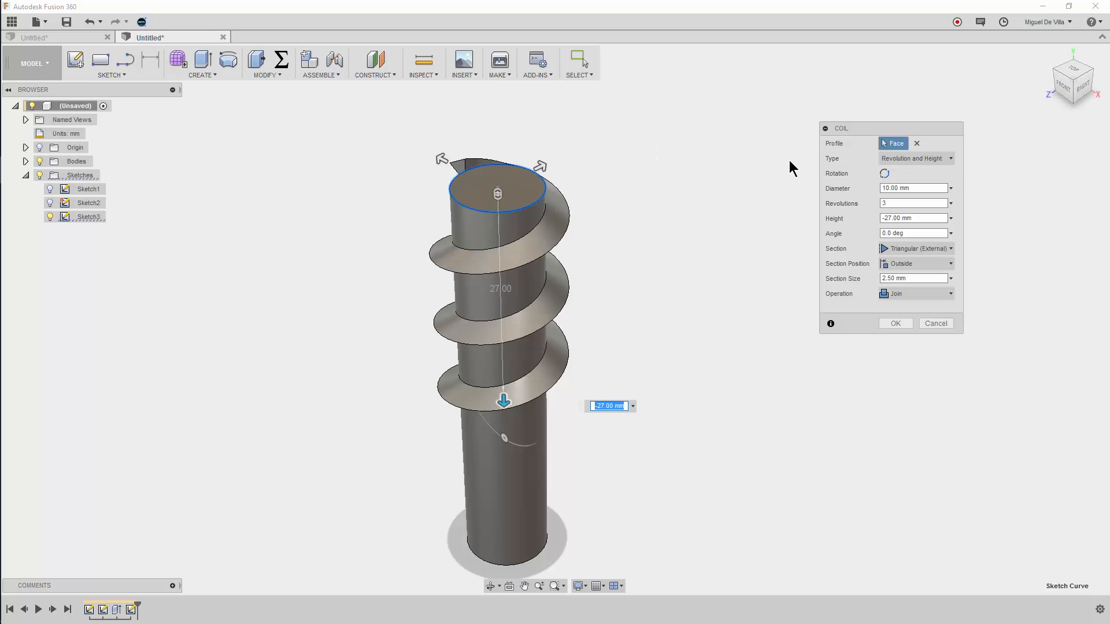
click(1061, 93)
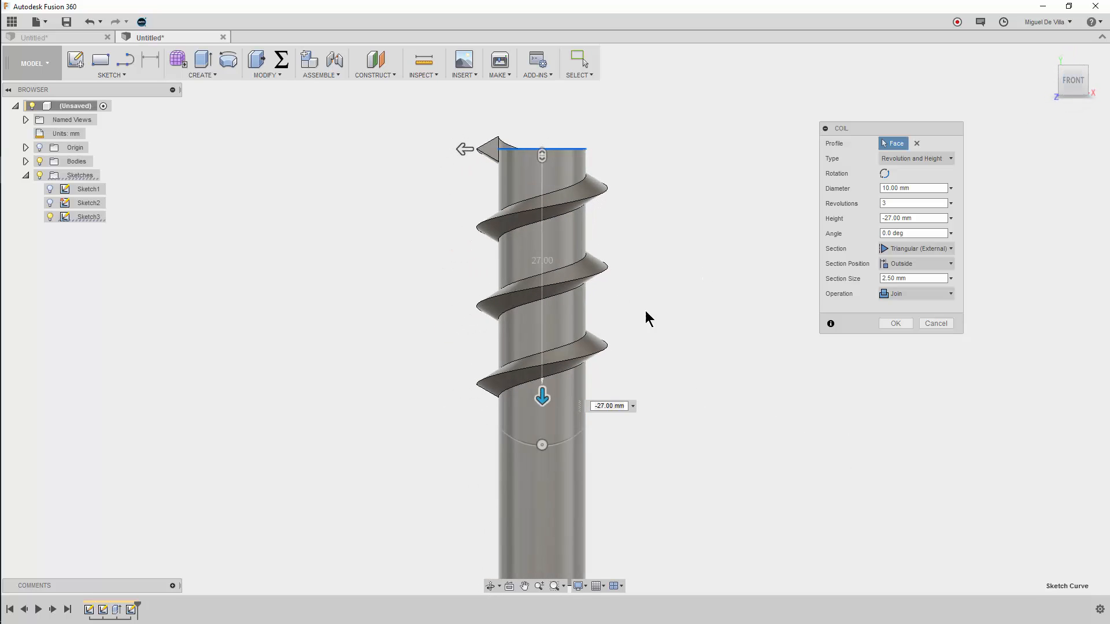
drag(541, 397, 542, 475)
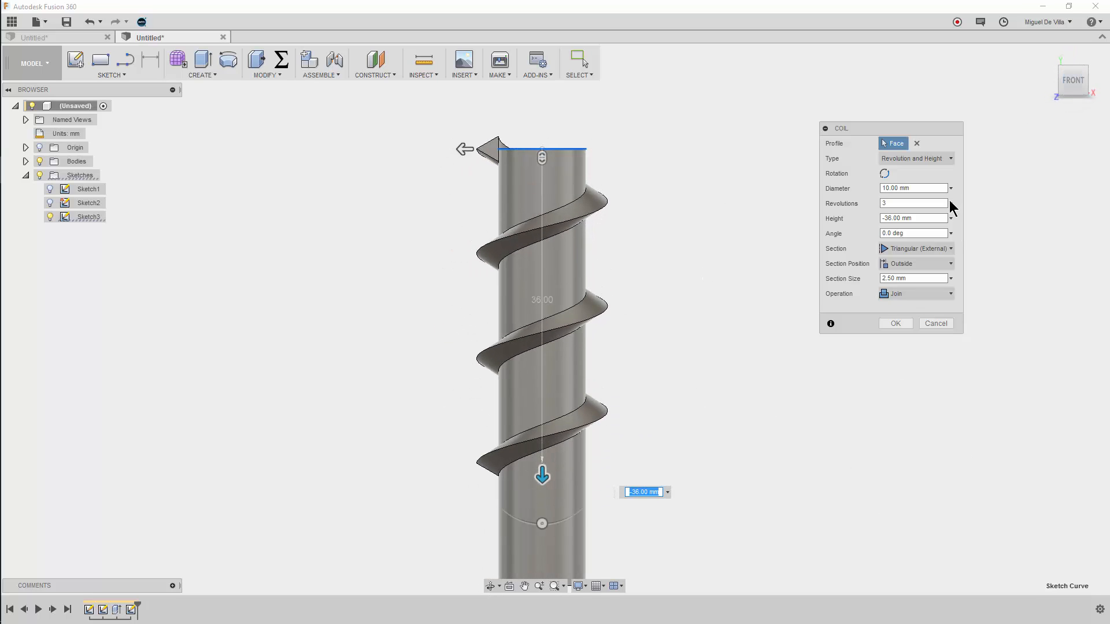
drag(923, 188, 867, 194)
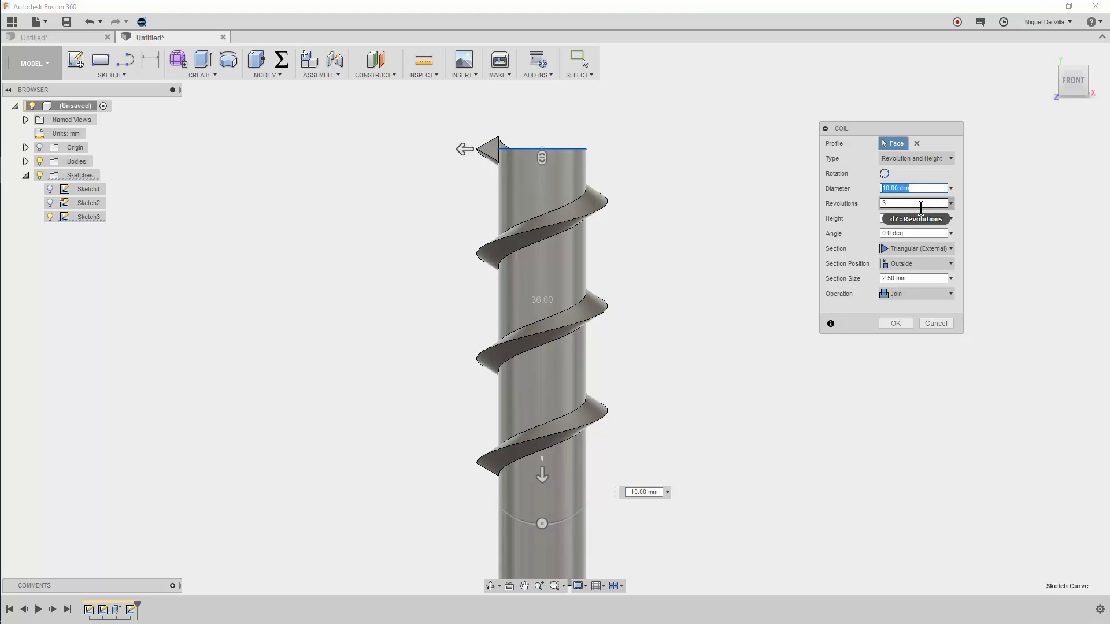
key(Tab)
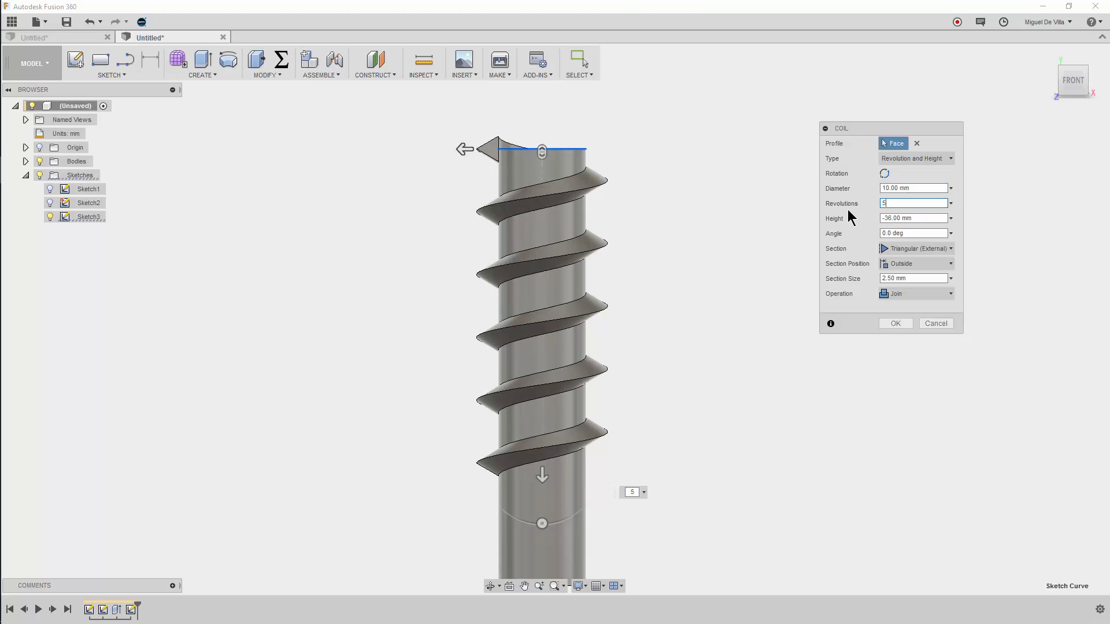
Try the Circular, Square and Triangular (External) sections on the coil, and discard the coil
click(913, 249)
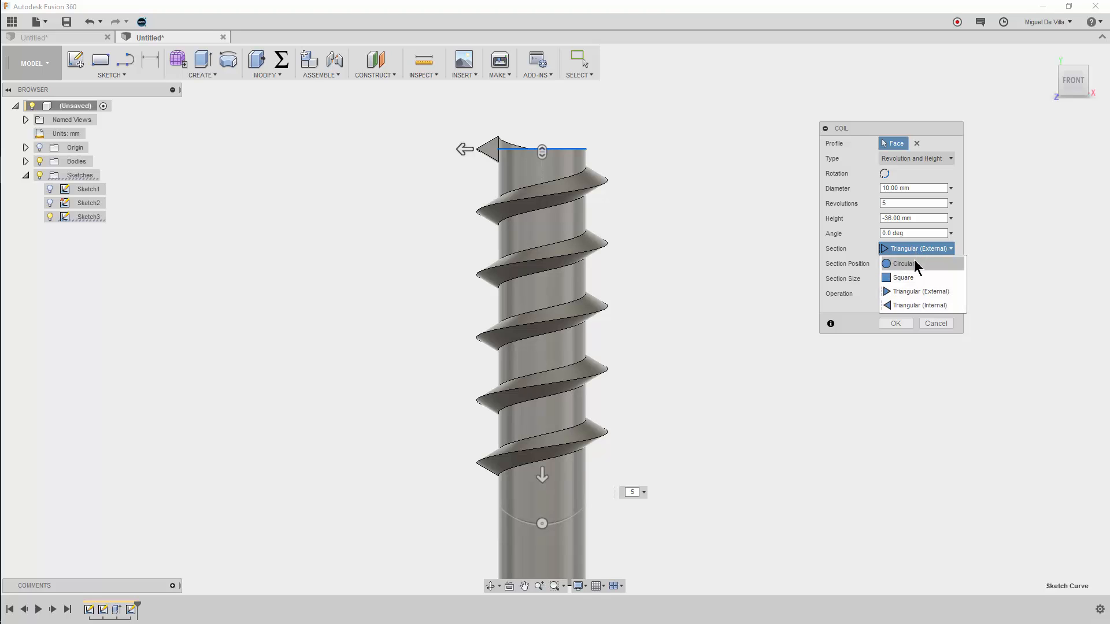
click(912, 262)
click(913, 248)
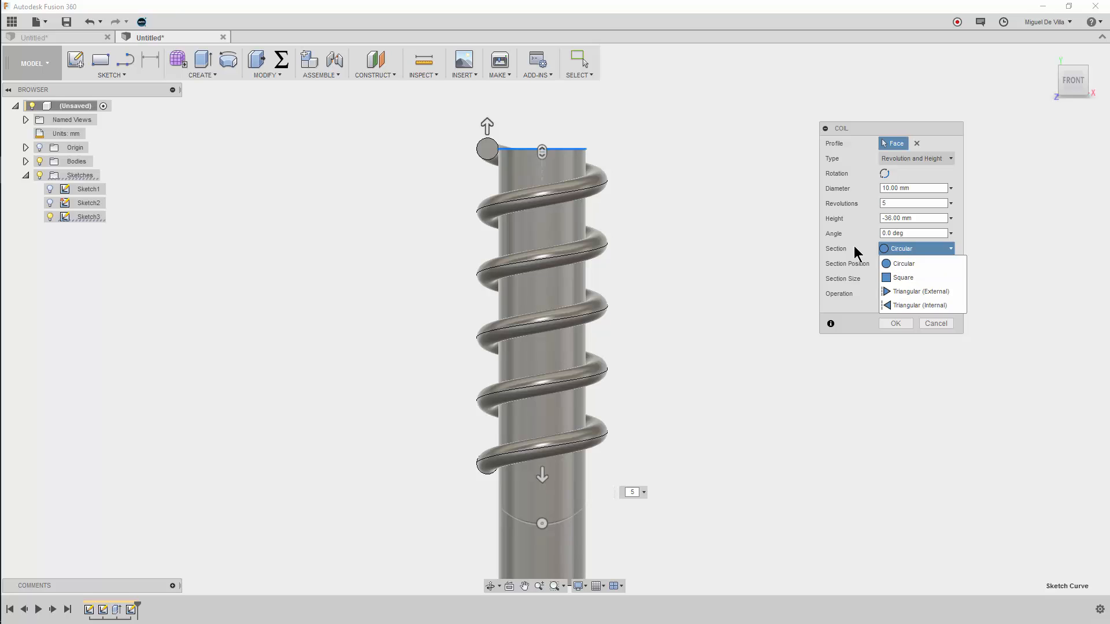
click(897, 249)
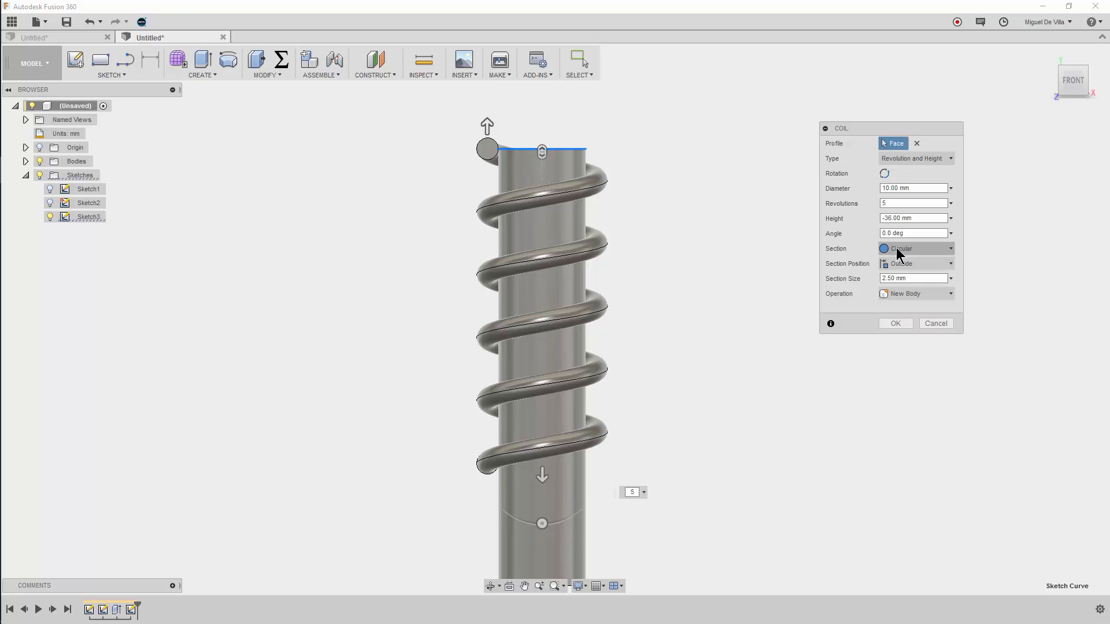
click(899, 252)
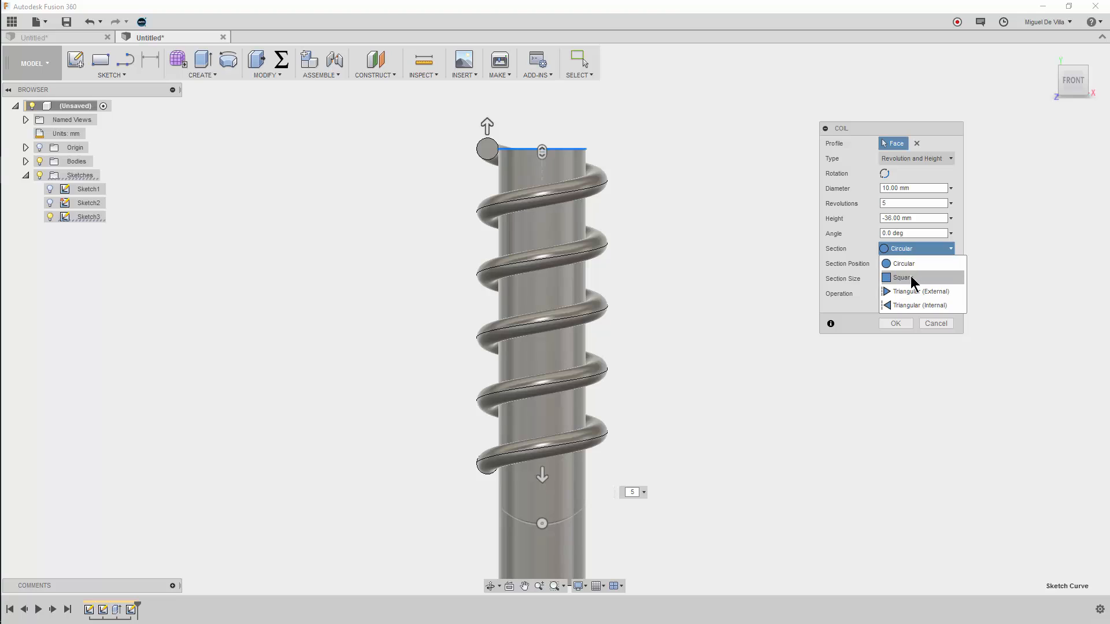
click(912, 281)
click(908, 249)
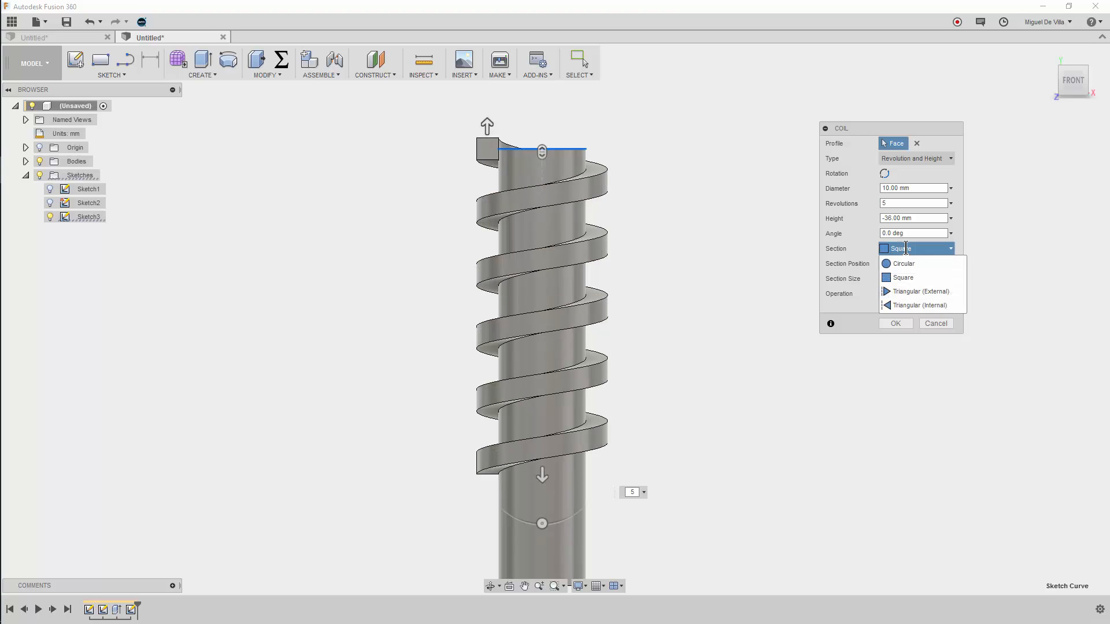
click(905, 292)
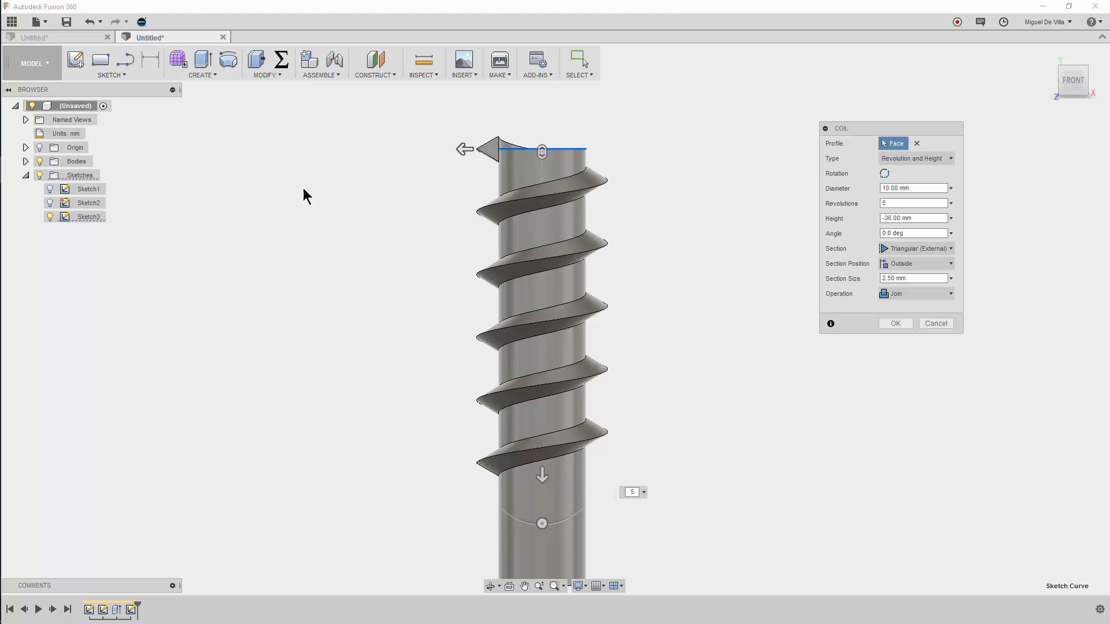
click(206, 75)
click(942, 326)
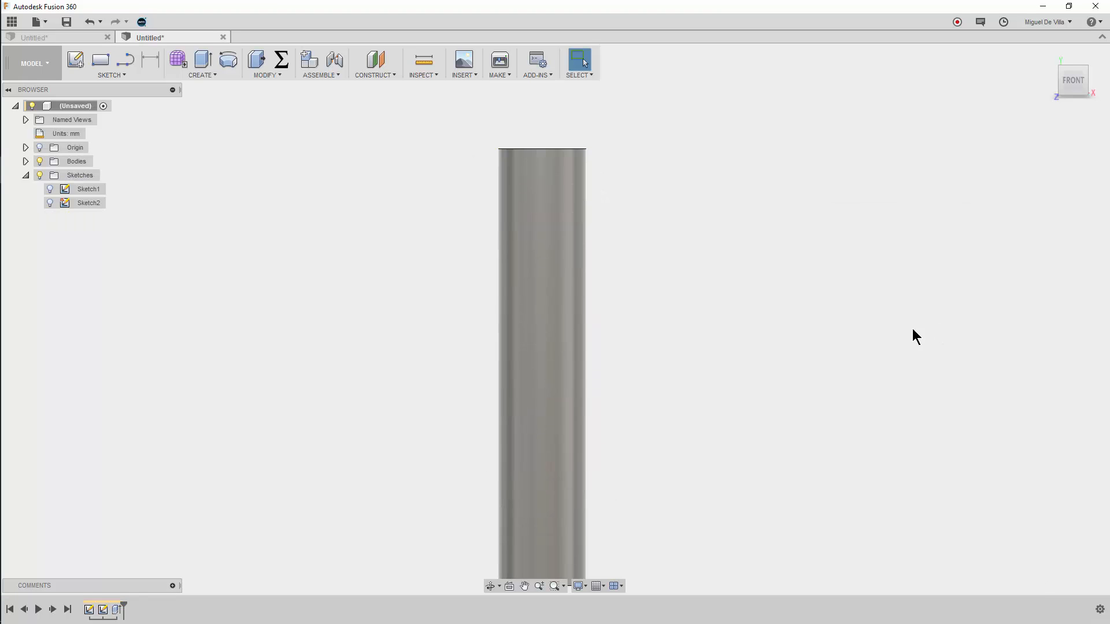
Start a new coil from the origin plane at the cylinder's base with a centered circle about 13.65 mm in diameter
mouse_move(827, 294)
middle_down()
mouse_move(891, 186)
mouse_move(883, 175)
middle_up()
scroll(883, 175, down, 3)
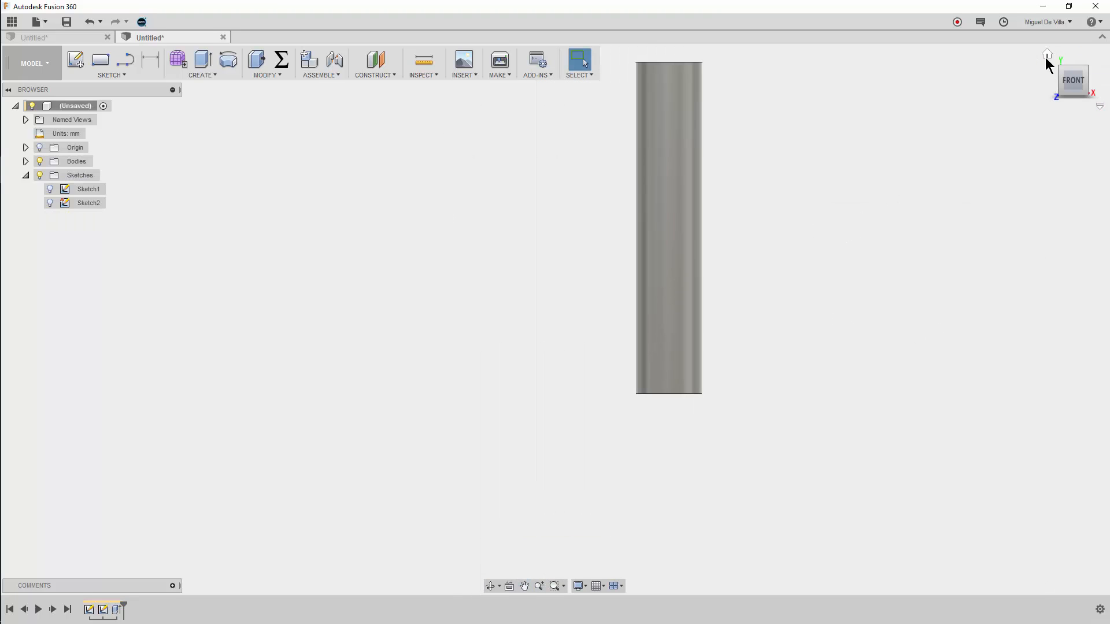
click(1046, 54)
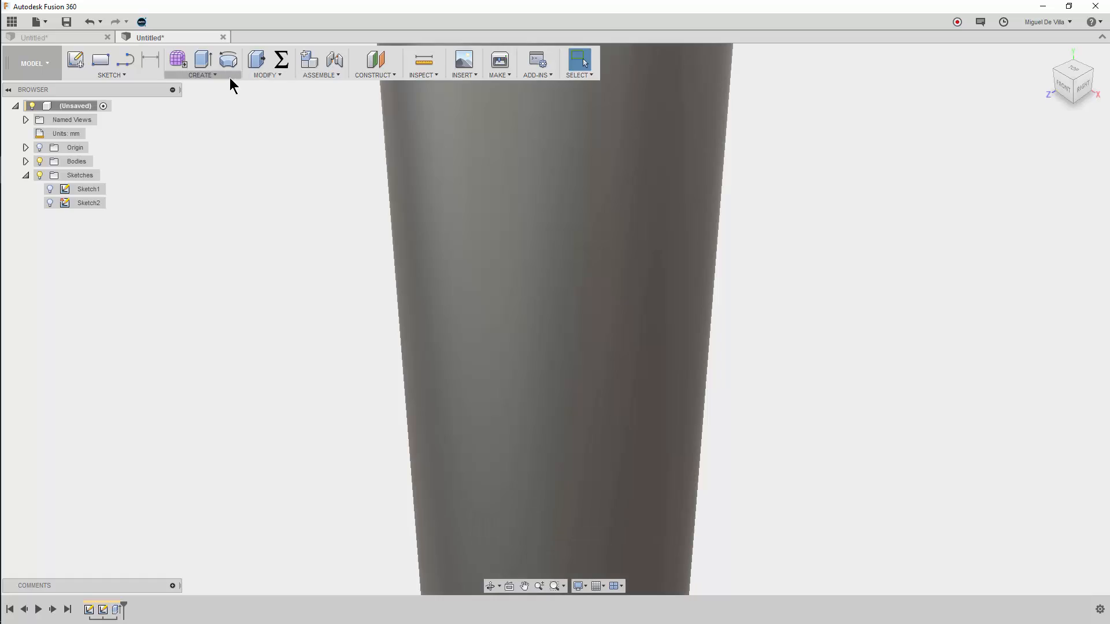
click(230, 78)
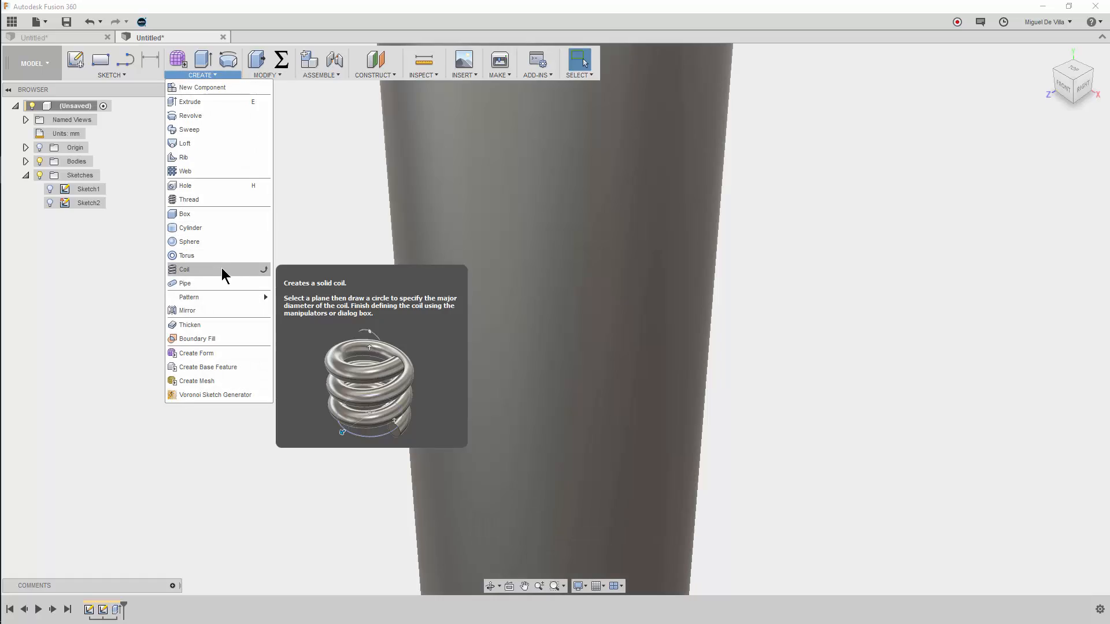
click(479, 339)
shift+middle_drag(479, 338, 546, 276)
scroll(546, 436, down, 5)
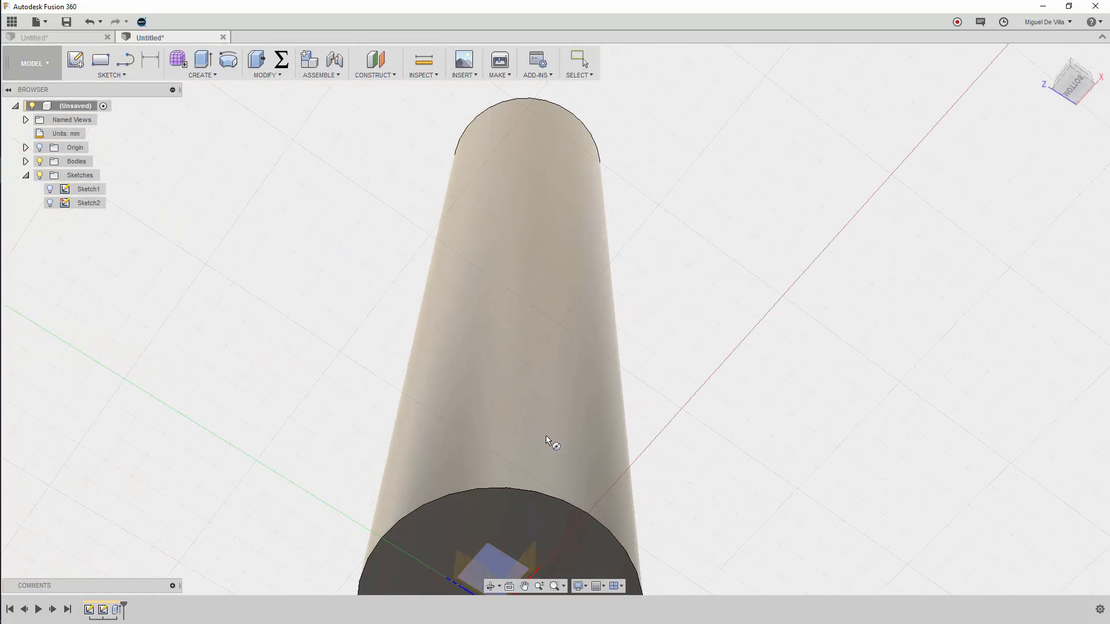
click(507, 574)
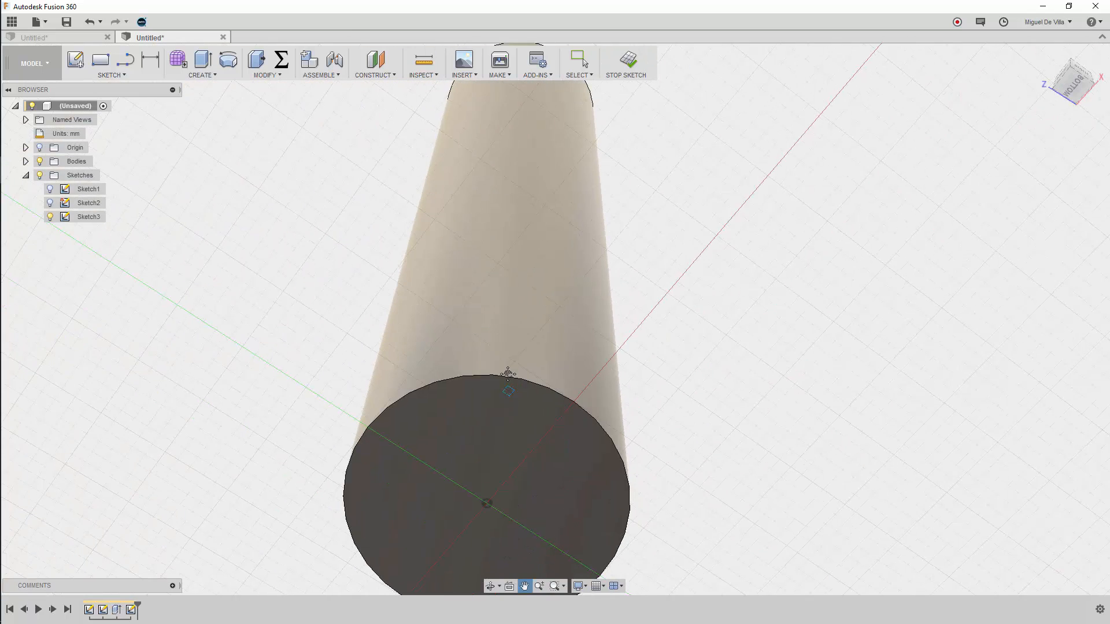
click(488, 488)
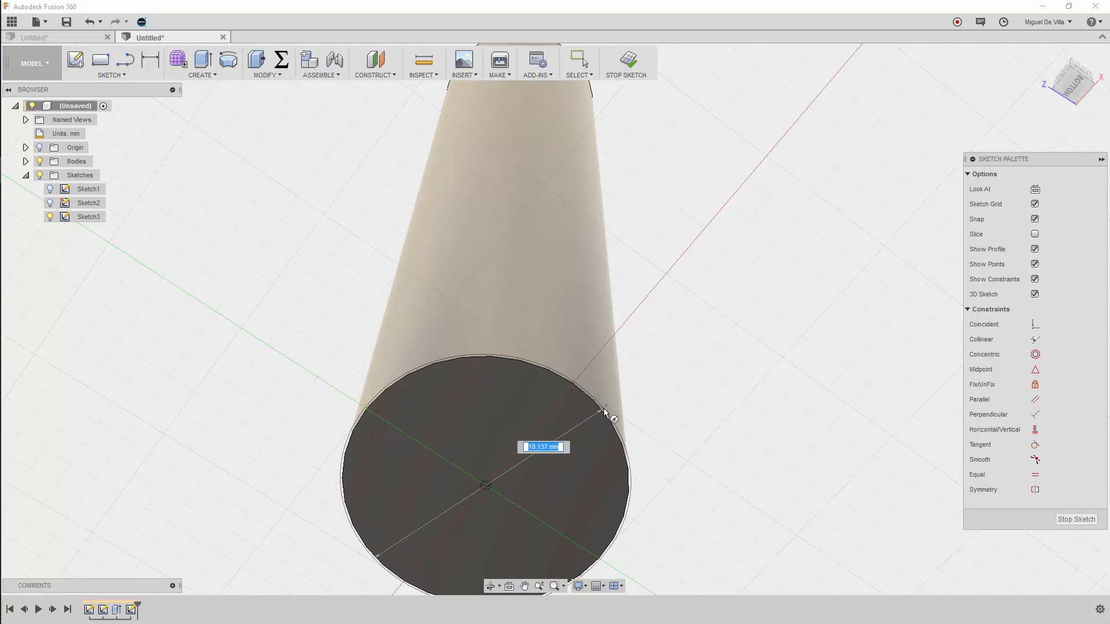
click(653, 391)
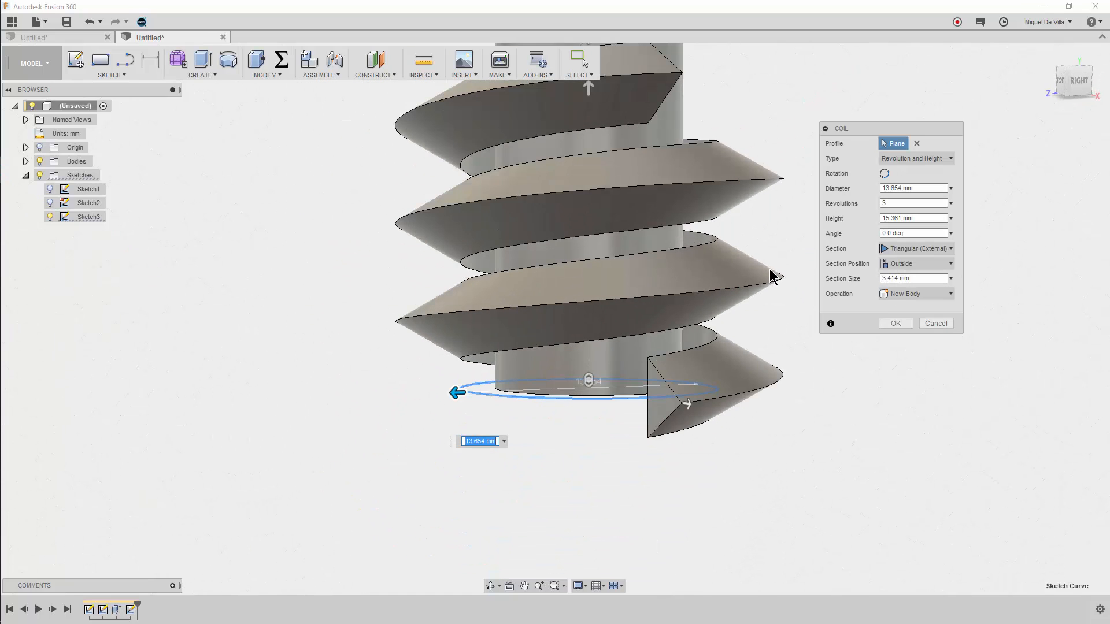
Set the coil's diameter to 10 mm, its revolutions to 5 and its height to 50 mm
middle_drag(773, 277, 726, 458)
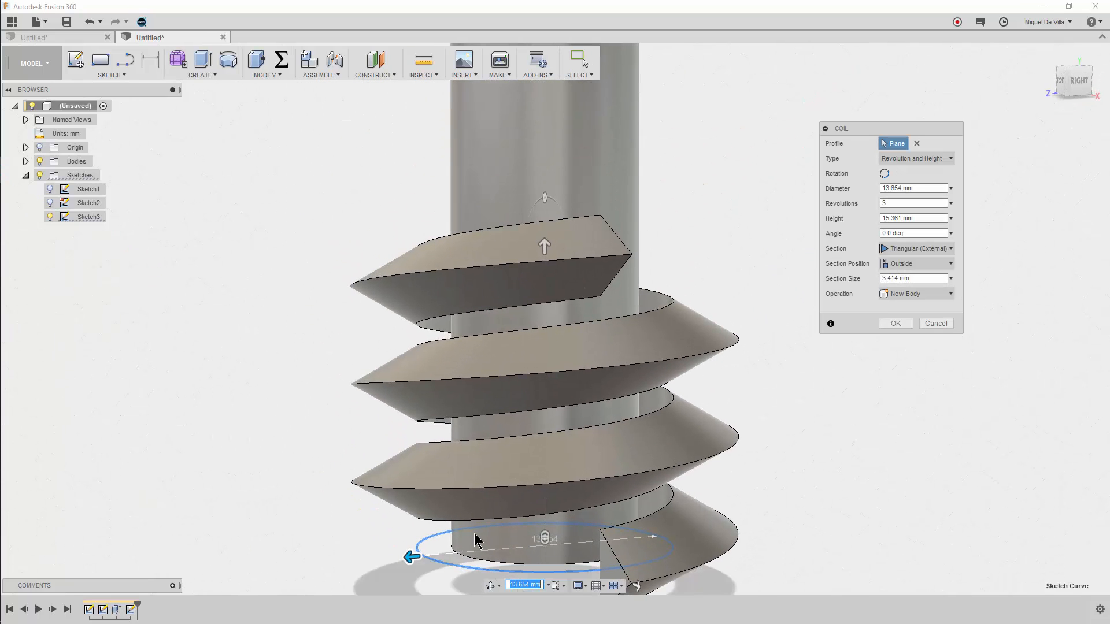
scroll(618, 451, up, 3)
scroll(618, 451, down, 5)
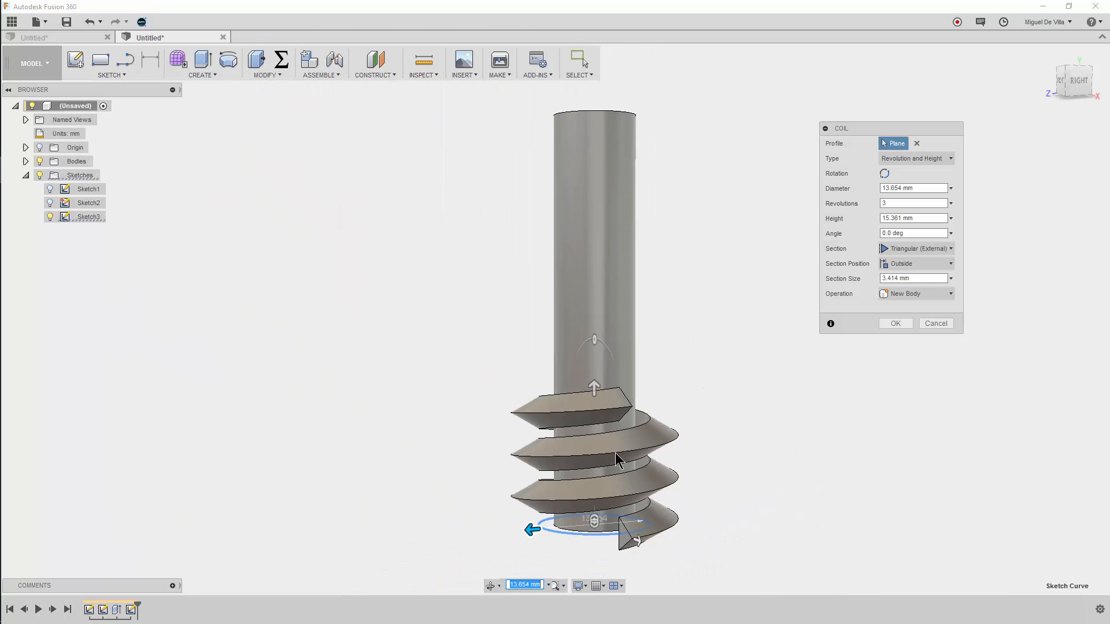
drag(594, 392, 556, 189)
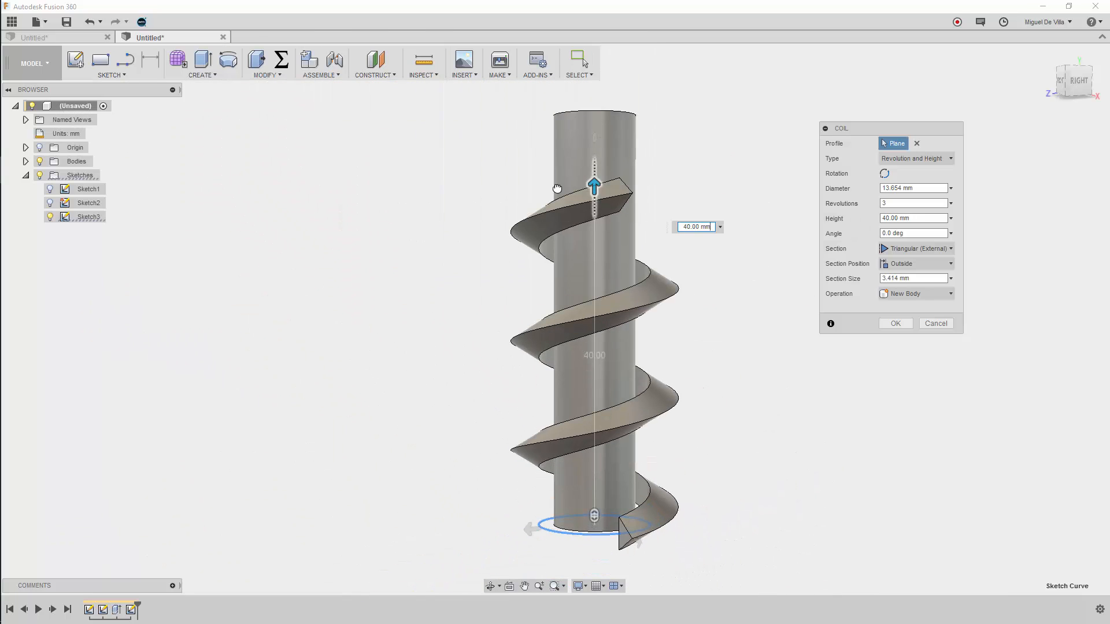
click(919, 189)
text(10)
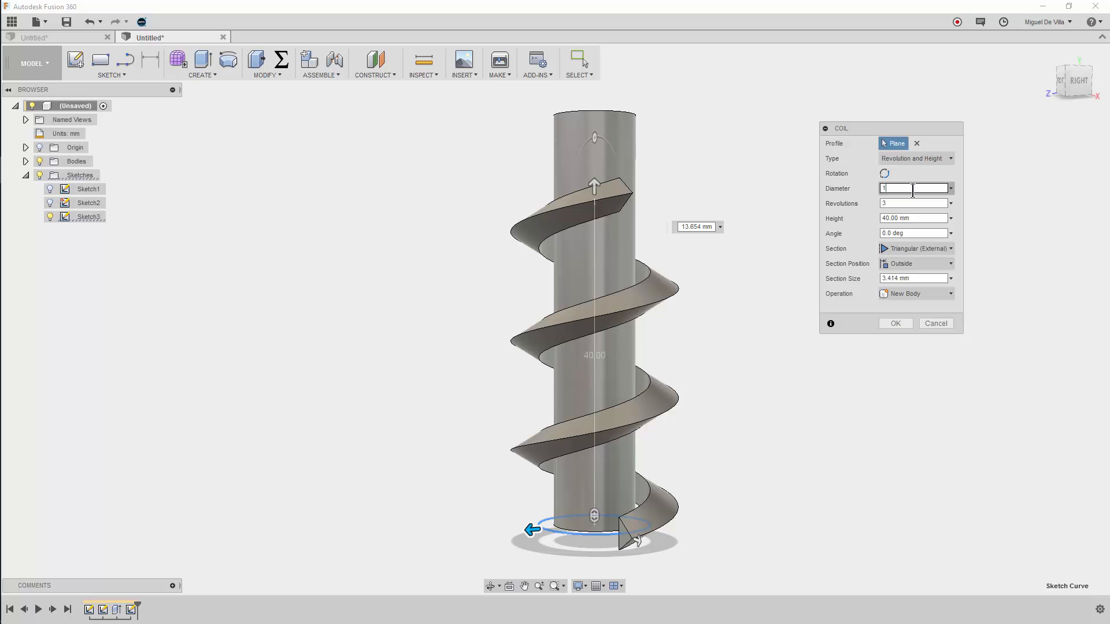
key(Tab)
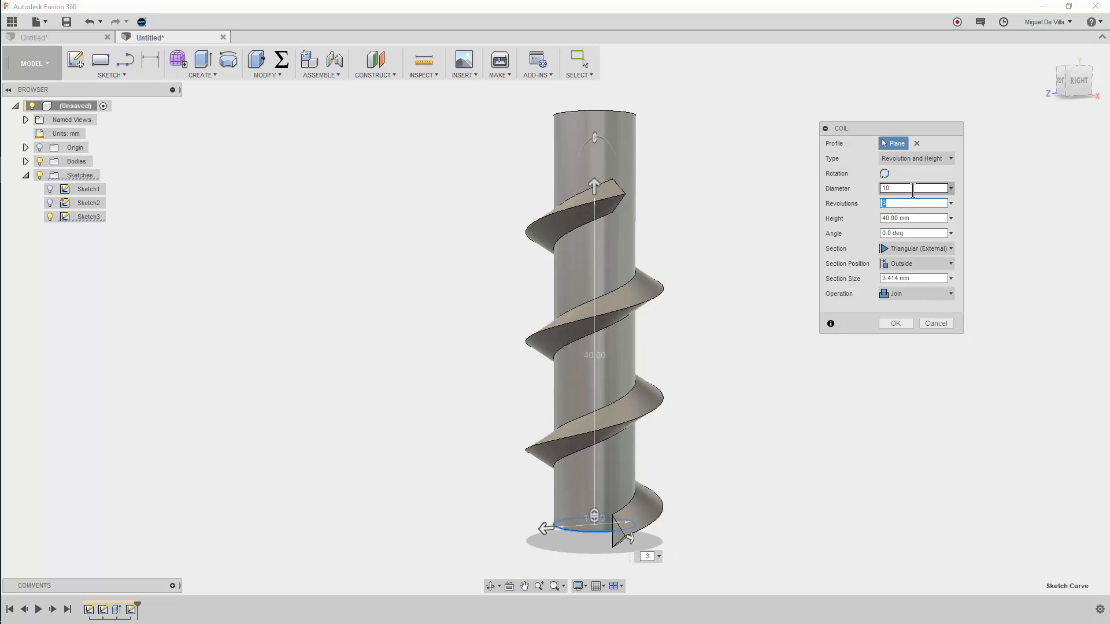
key(Tab)
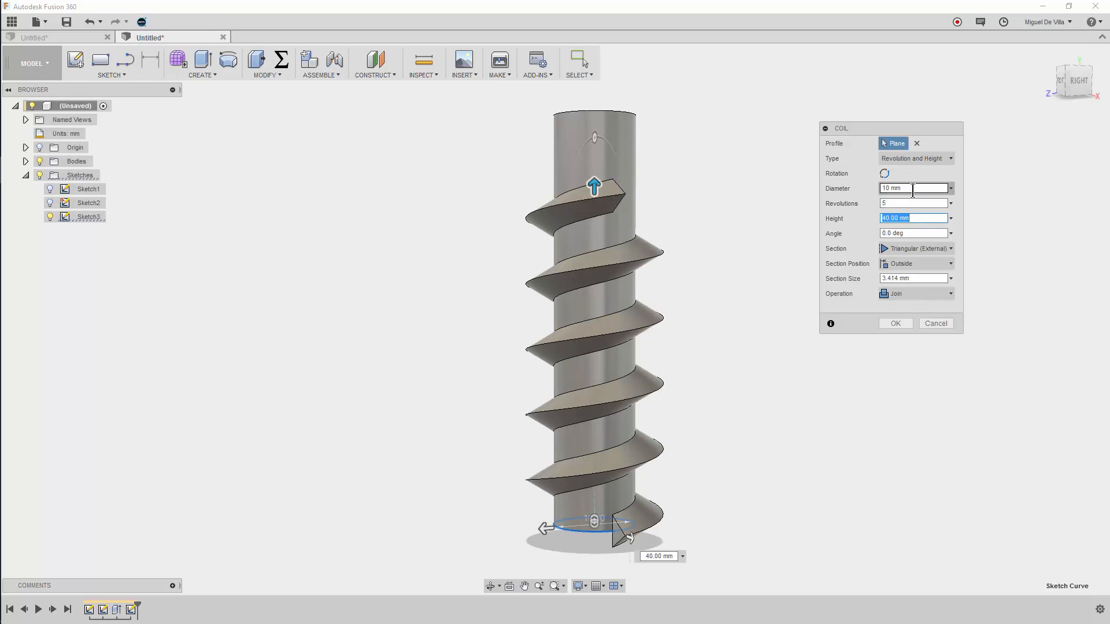
text(50)
Keep the coil's Triangular (External) section and set its section position to On Center
click(938, 255)
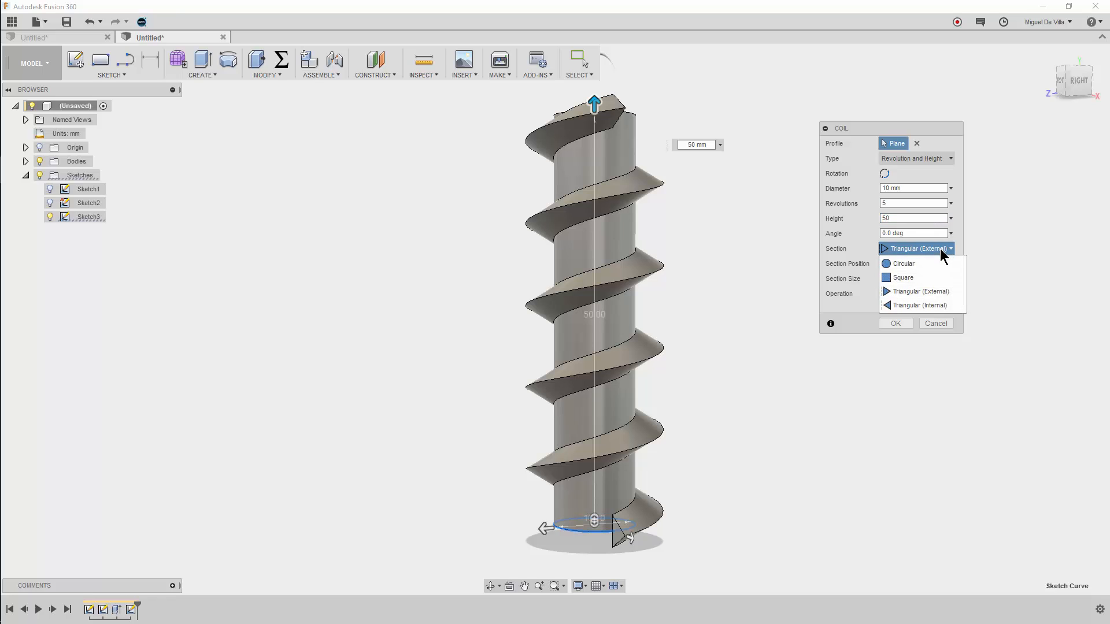
click(939, 291)
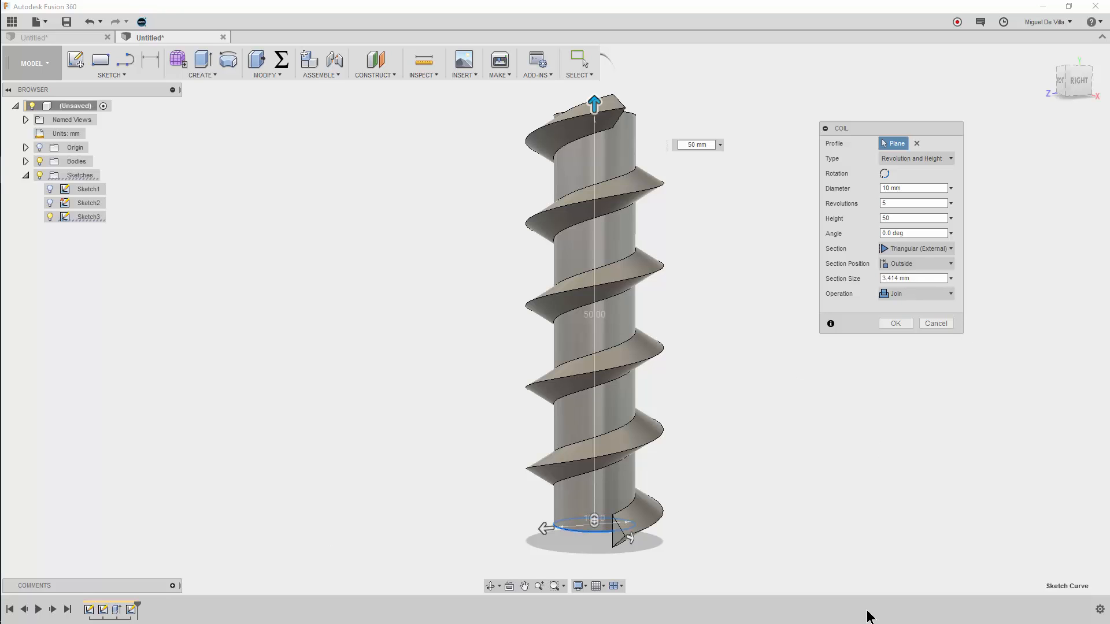
scroll(578, 491, up, 5)
scroll(695, 535, down, 5)
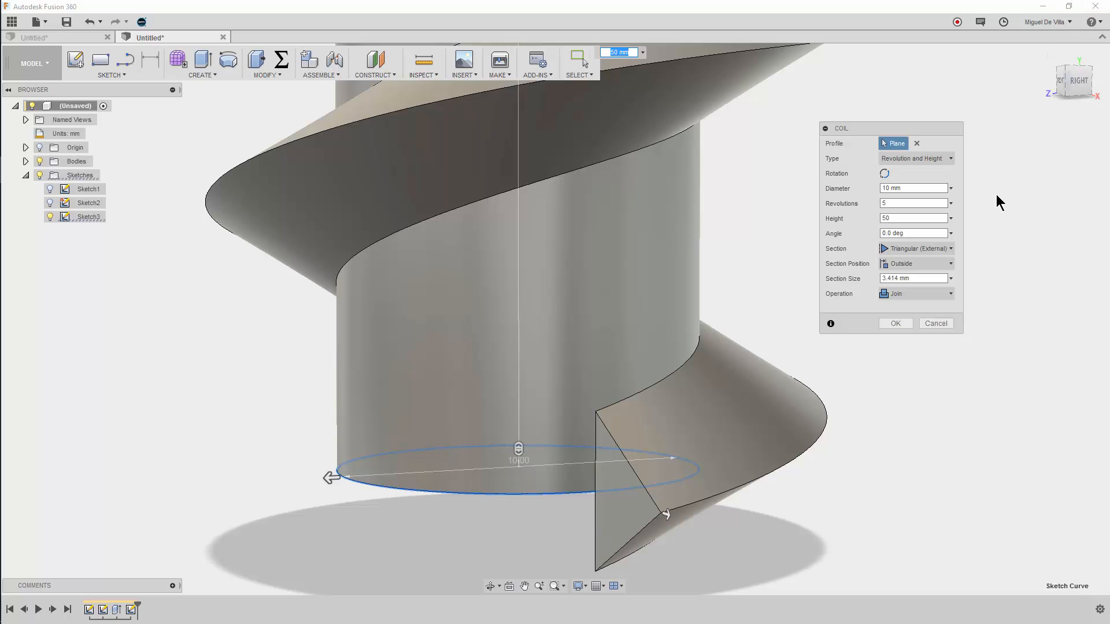
click(917, 266)
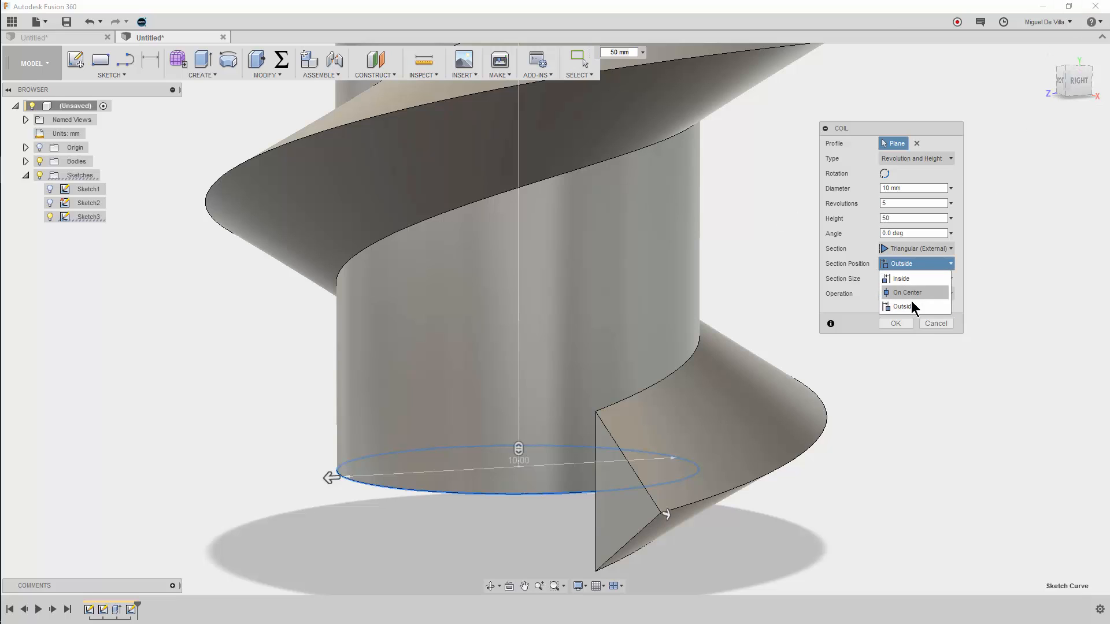
click(911, 310)
click(907, 267)
click(903, 293)
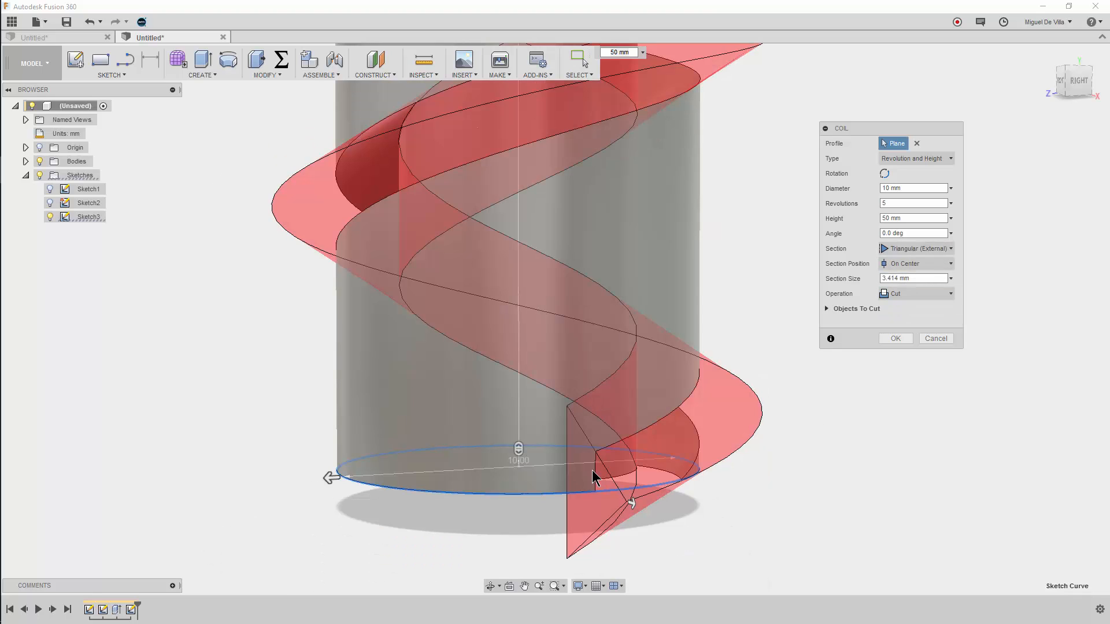
Set the coil's section position to Outside and its operation to New Body, and create the coil
click(927, 266)
click(925, 311)
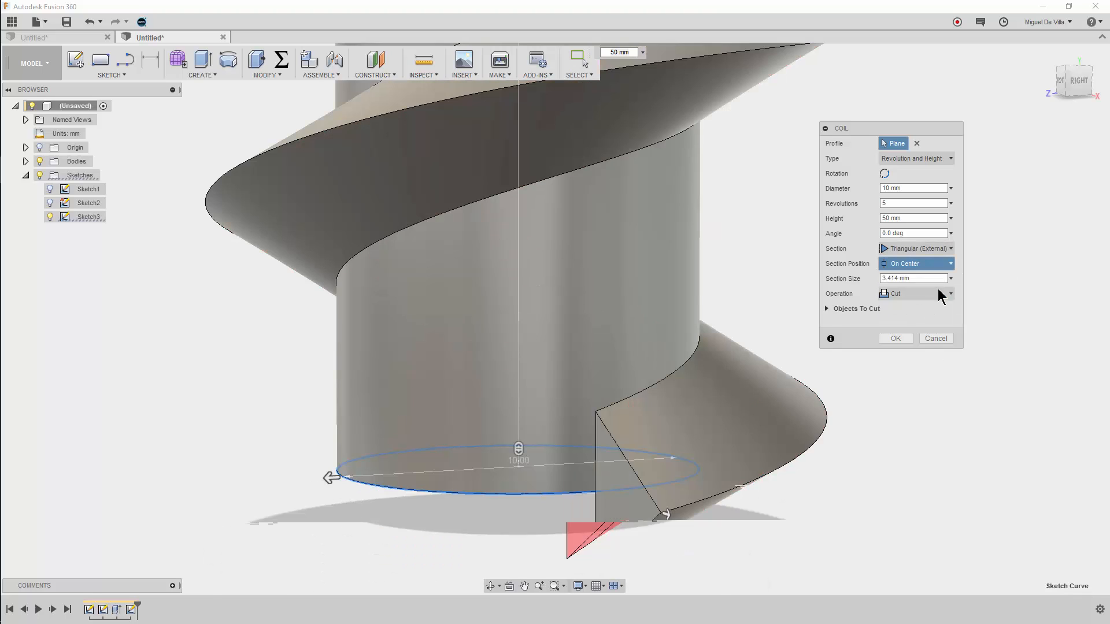
click(906, 301)
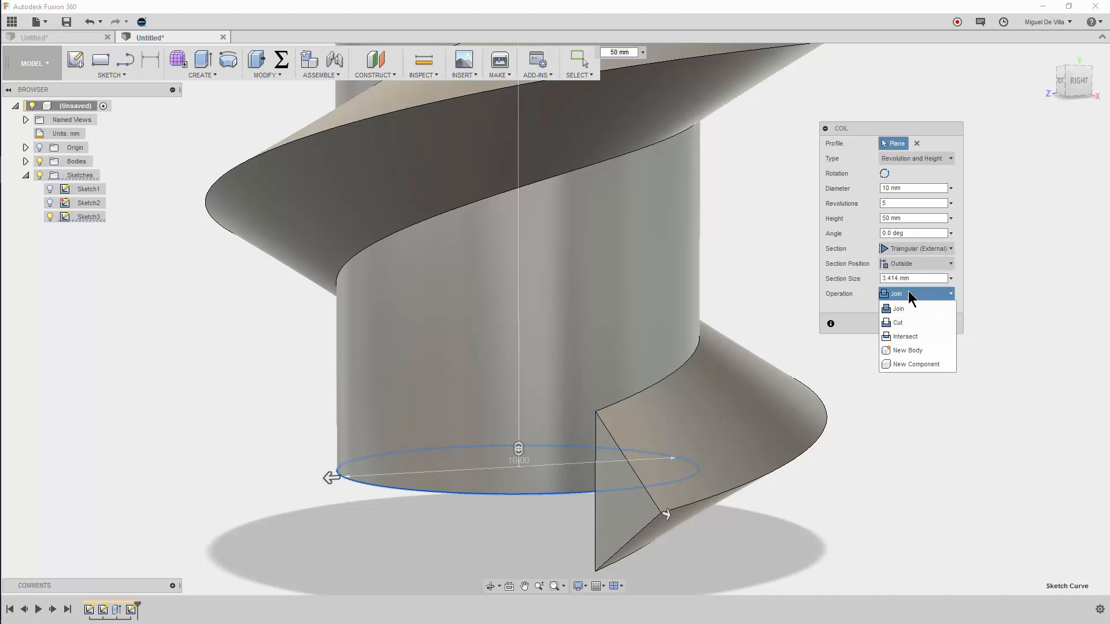
click(913, 351)
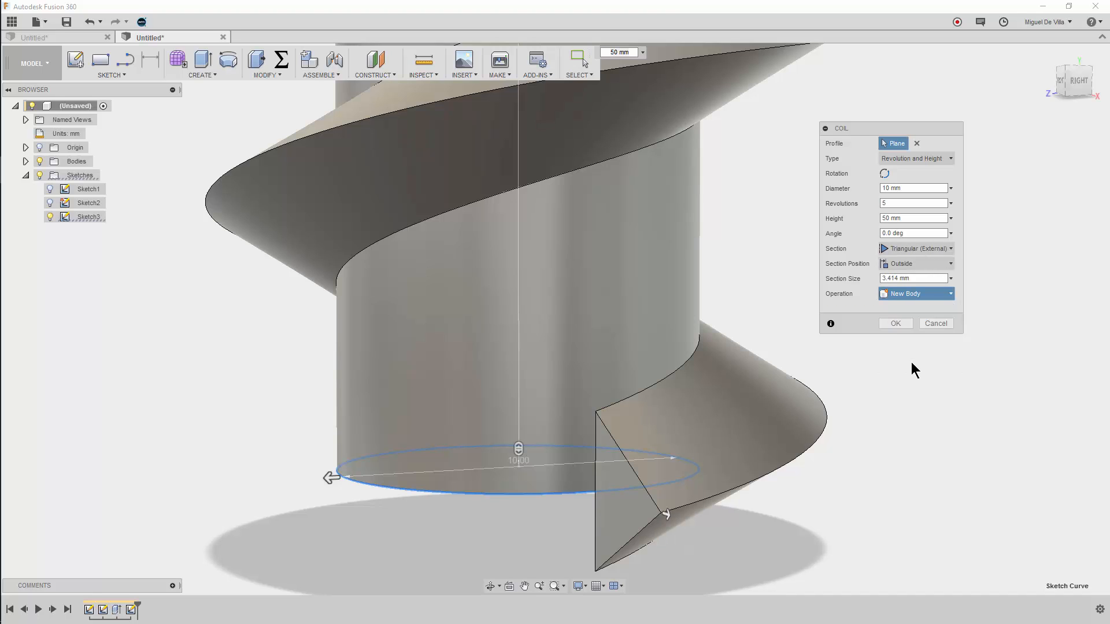
click(897, 324)
scroll(948, 297, down, 4)
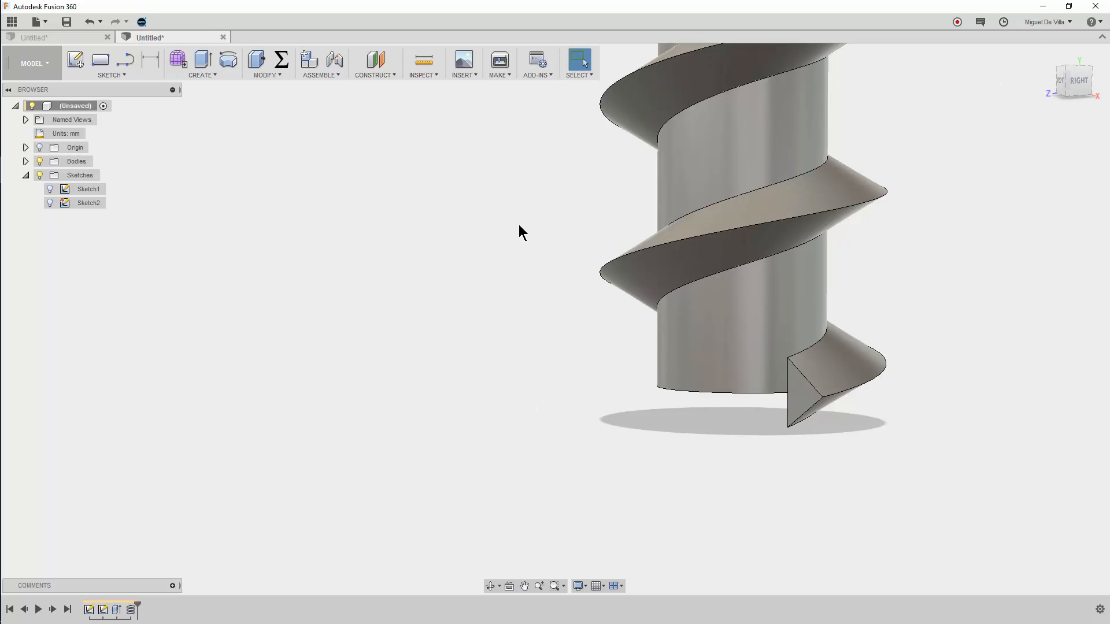
Start a sketch on the coil's triangular end face and hide the cylinder body
click(800, 401)
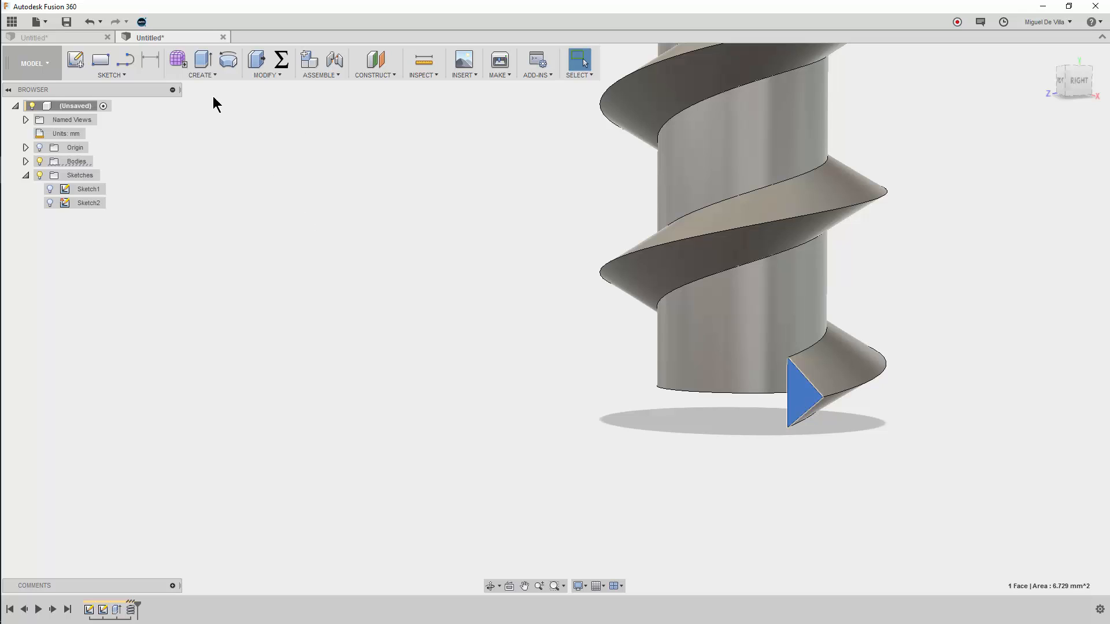
click(75, 60)
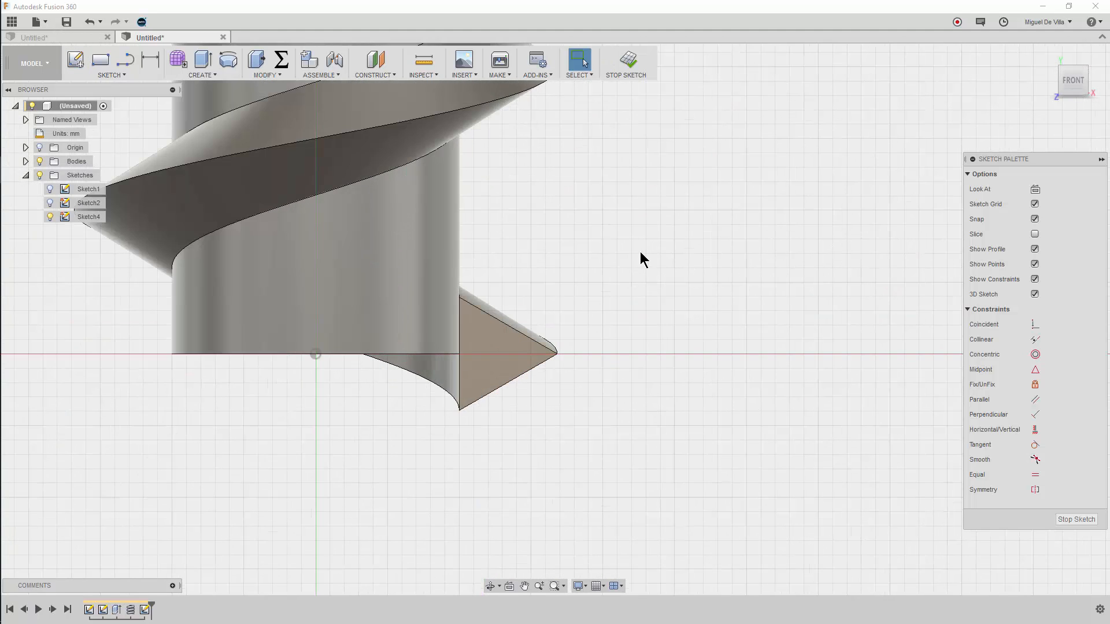
click(26, 162)
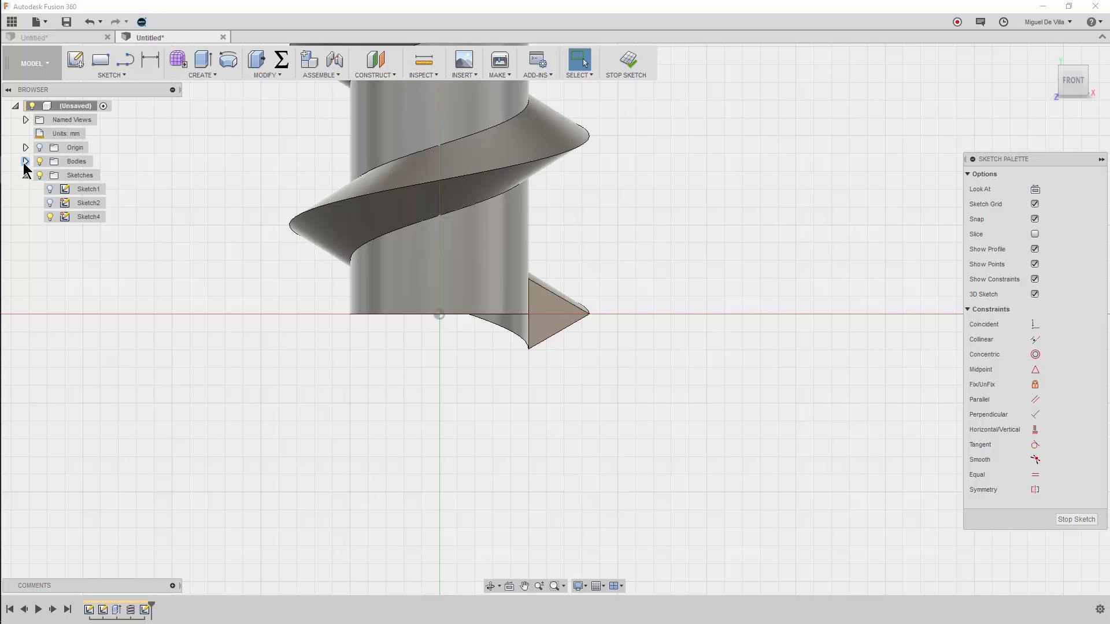
click(50, 175)
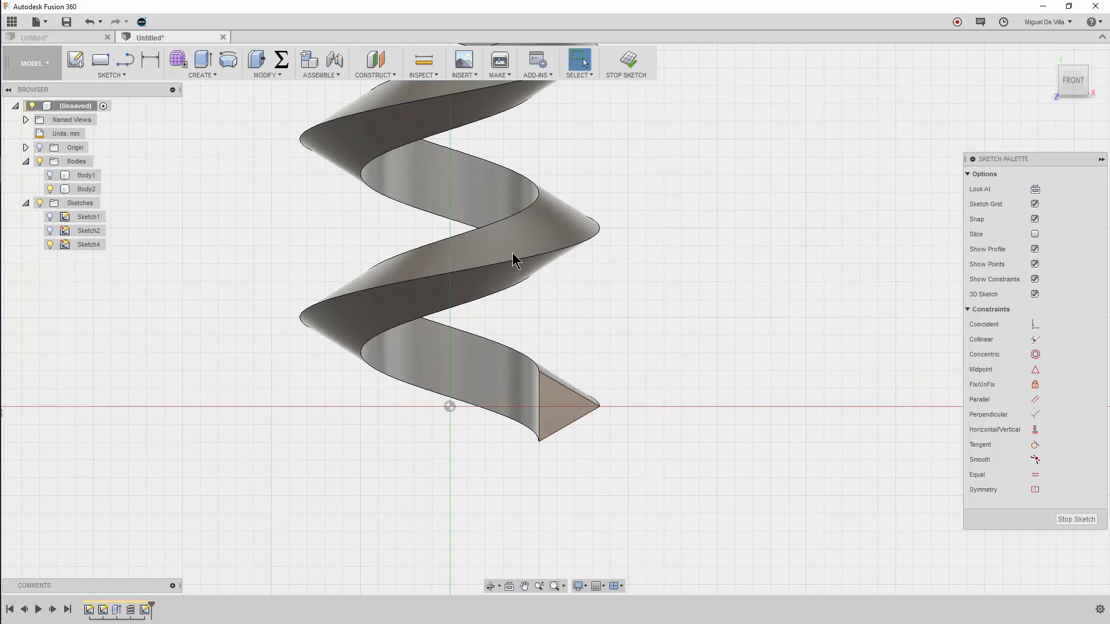
Include the coil's two inner helical edges in the sketch as 3D geometry and hide the coil body
click(154, 75)
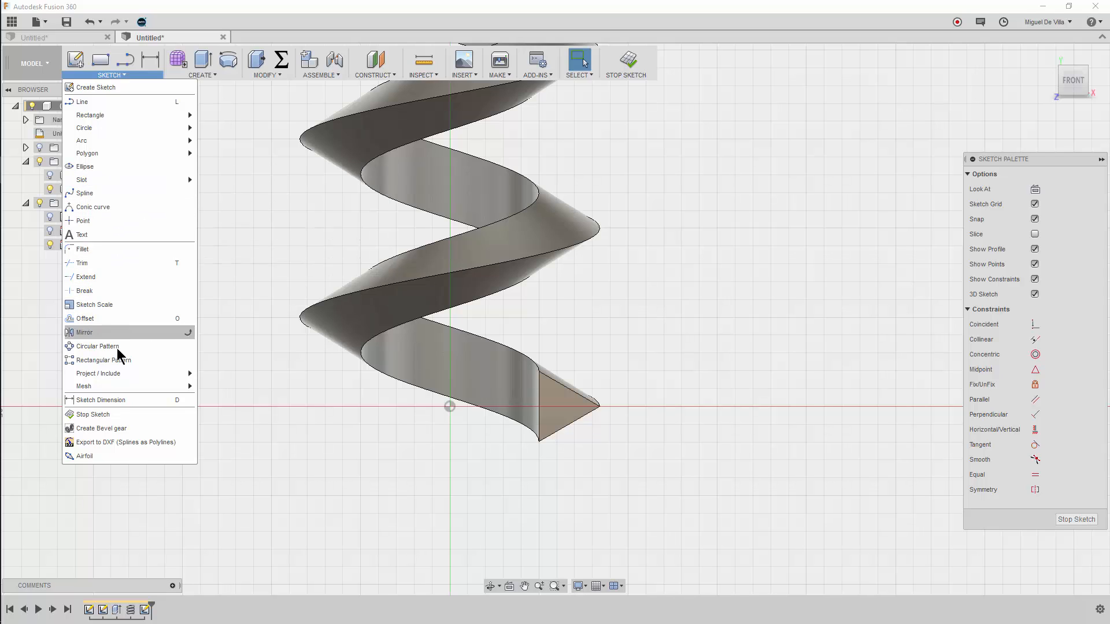
mouse_move(116, 373)
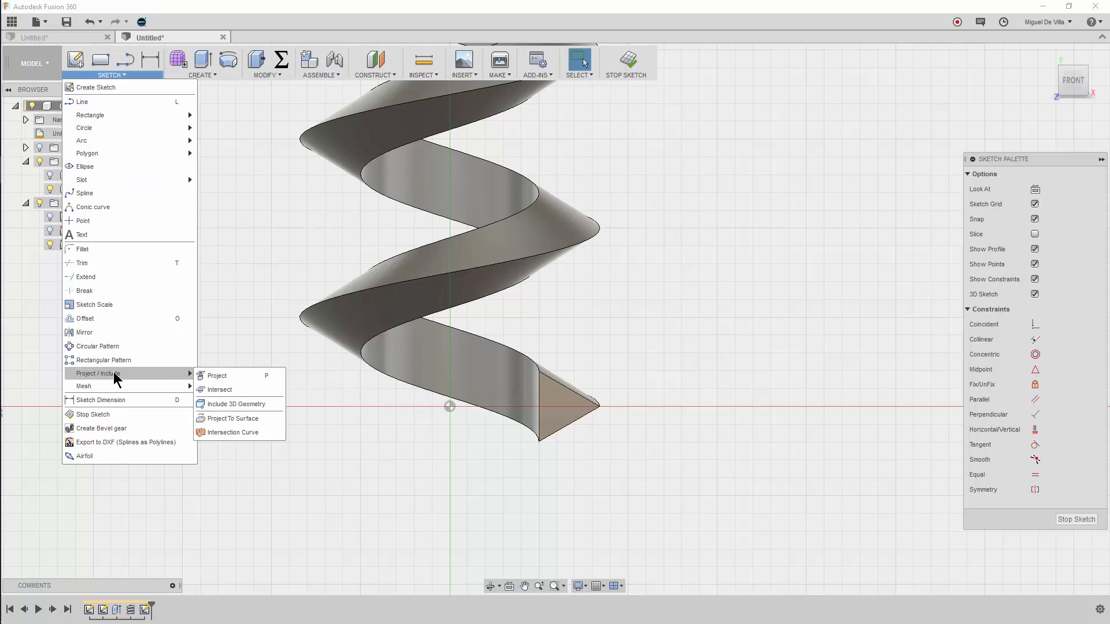
click(230, 407)
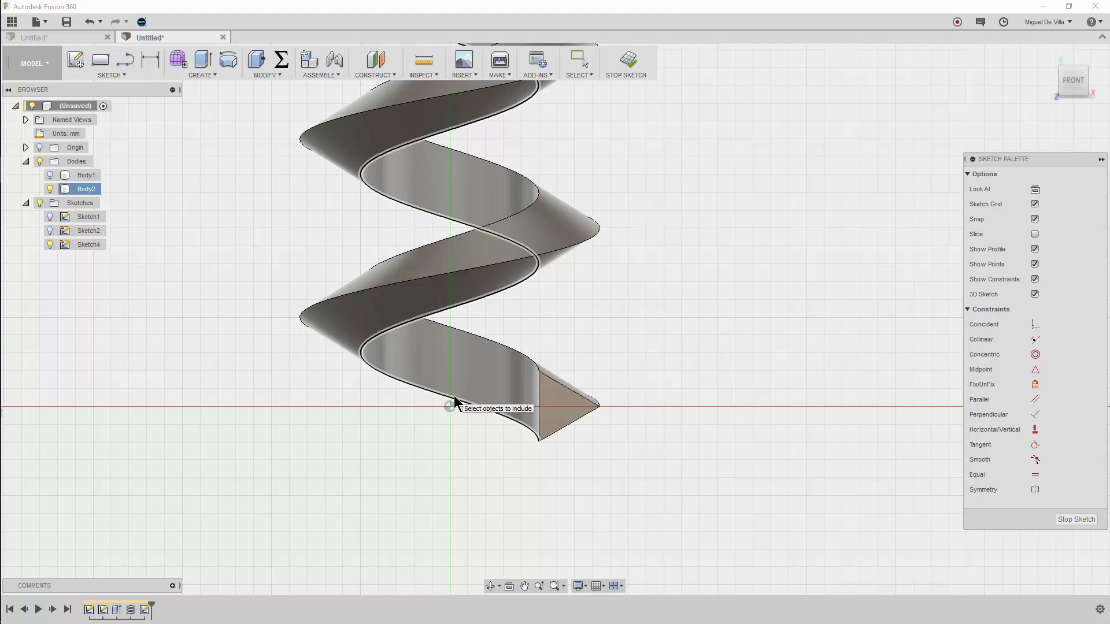
click(498, 346)
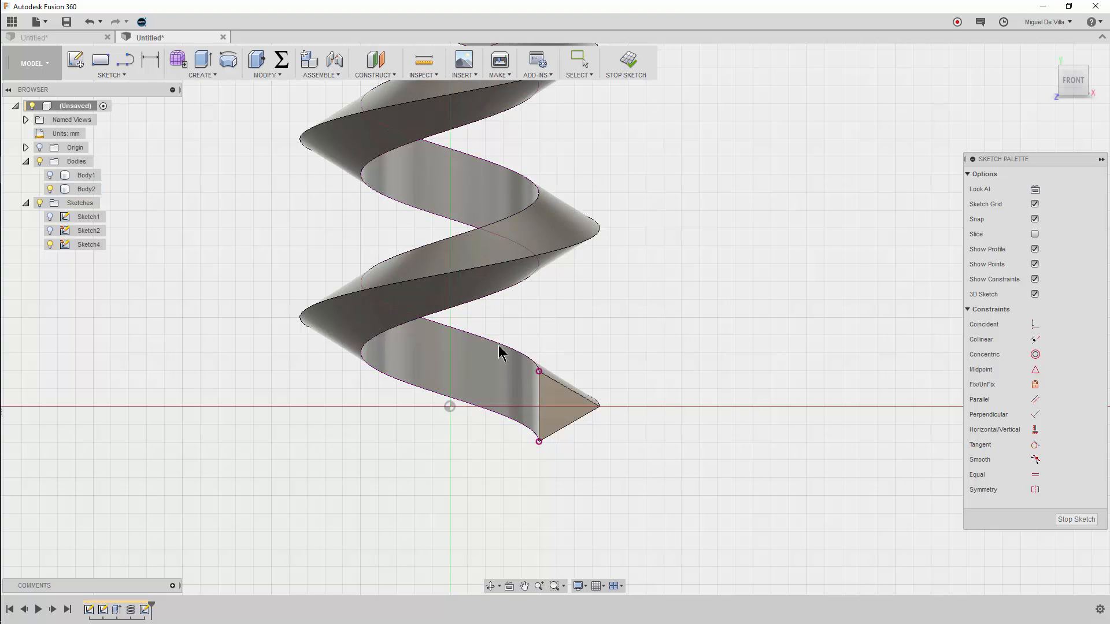
click(55, 188)
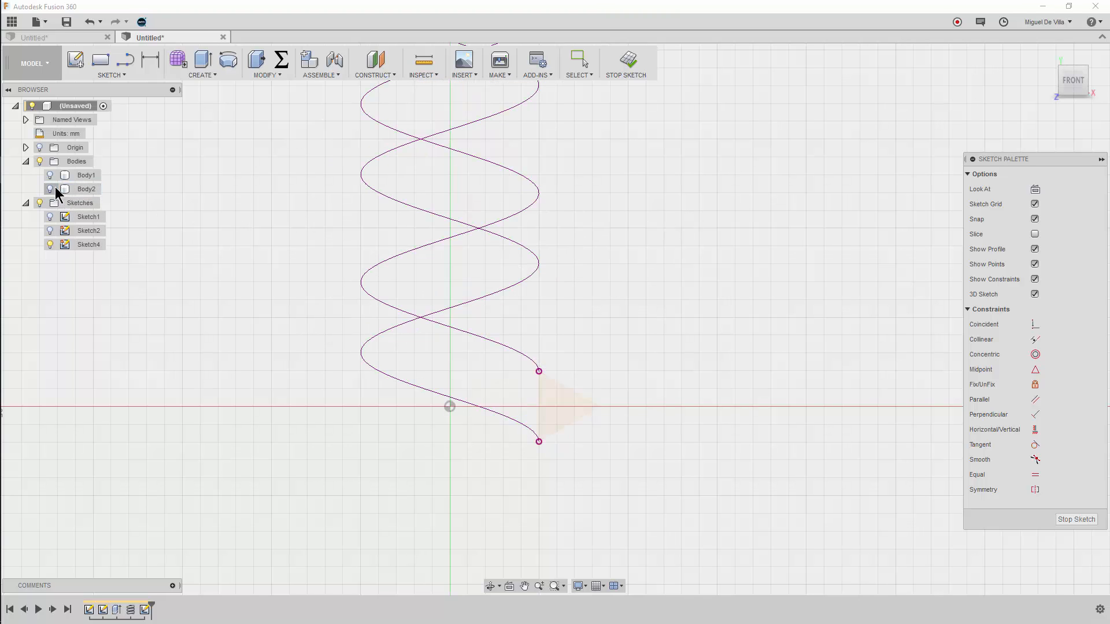
Sketch a horizontal line outward from the lower helix's bottom endpoint and continue it with a tangent arc curving upward
mouse_move(601, 228)
shift+middle_down()
mouse_move(557, 235)
mouse_move(607, 278)
shift+middle_up()
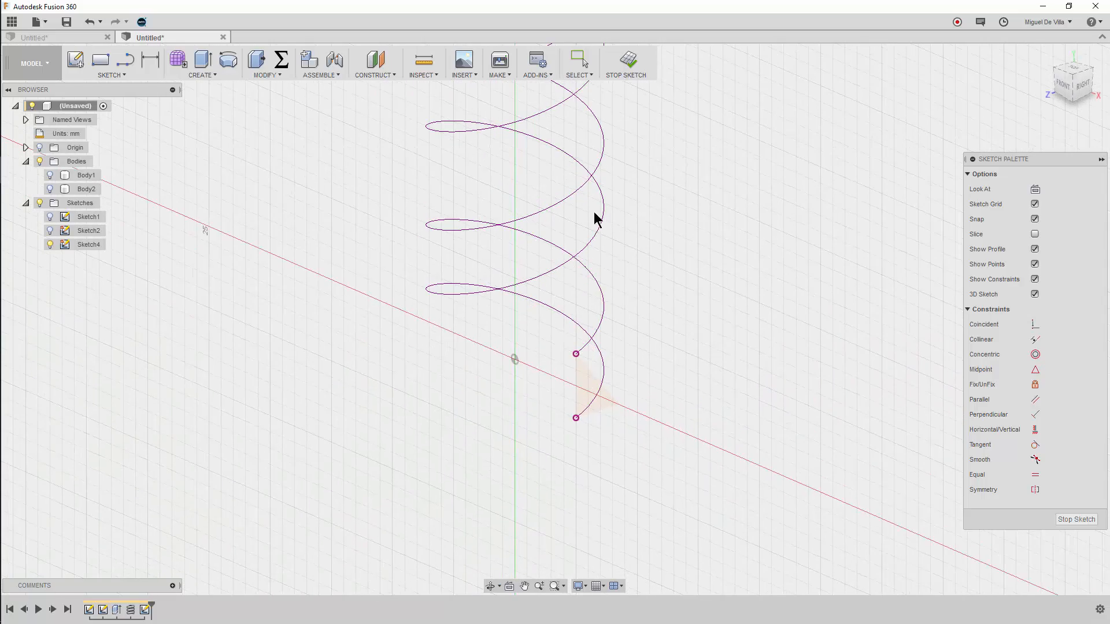
scroll(600, 416, down, 4)
middle_drag(604, 208, 584, 246)
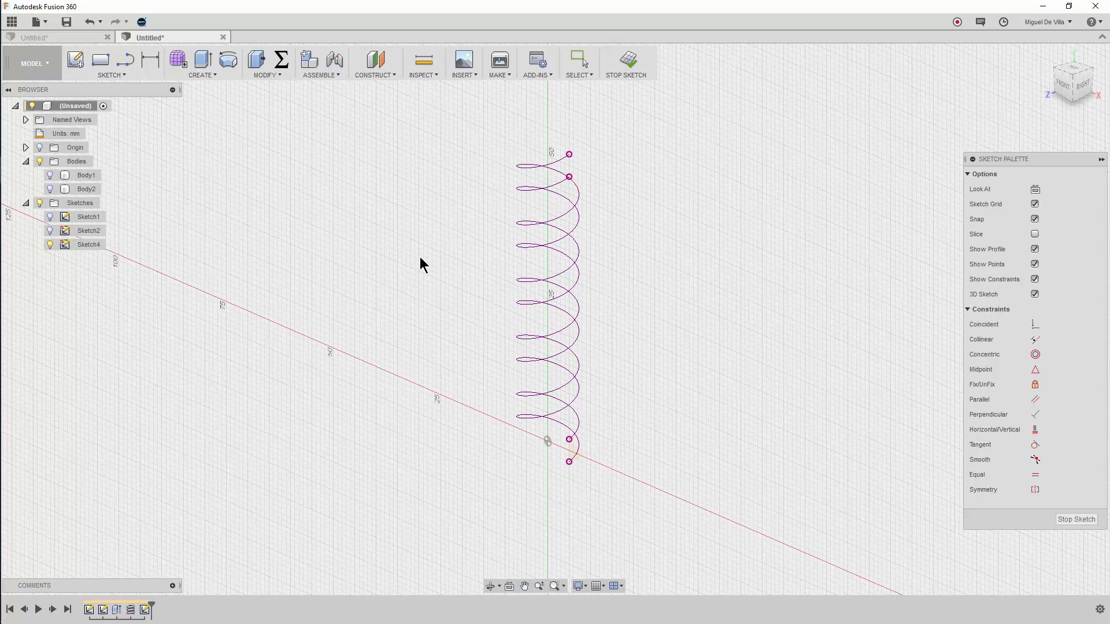
scroll(584, 415, up, 2)
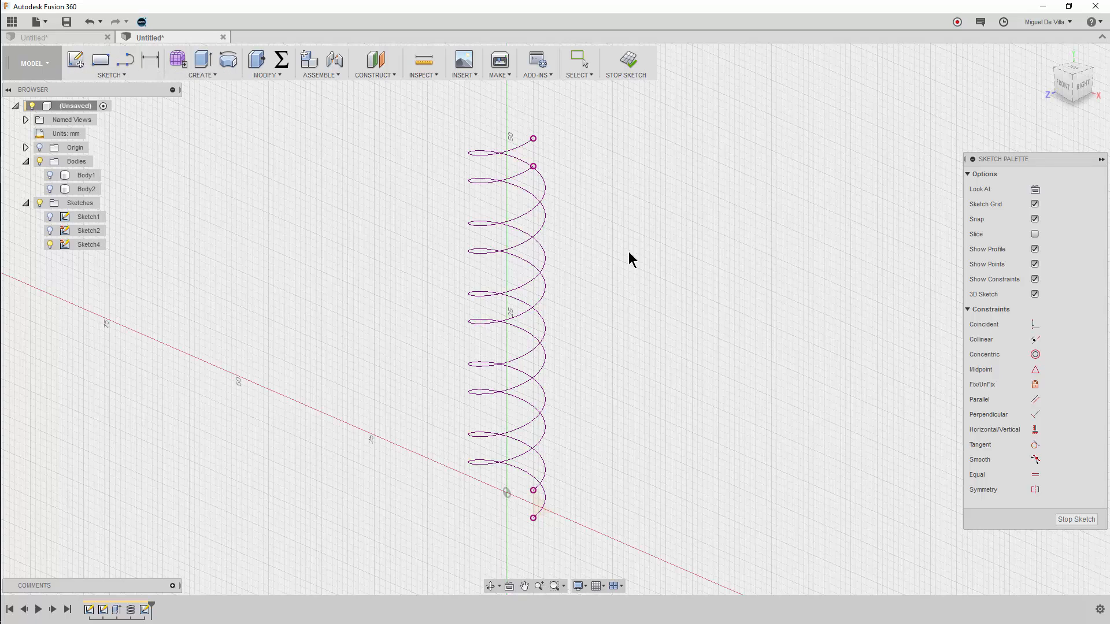
click(1070, 80)
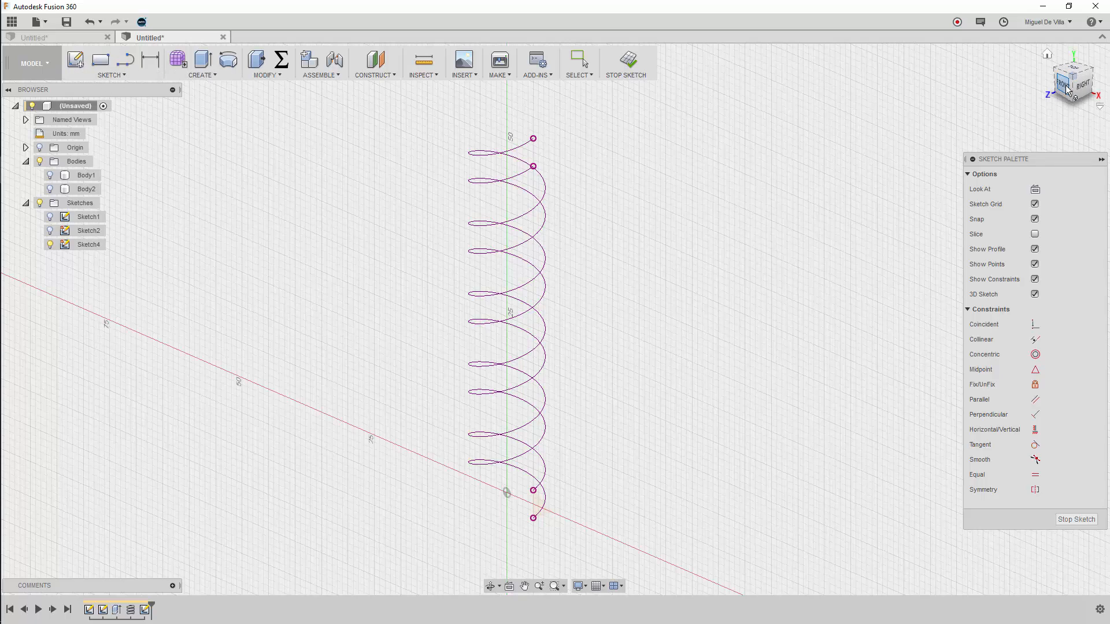
click(125, 60)
middle_drag(732, 429, 688, 278)
scroll(575, 376, up, 3)
click(515, 334)
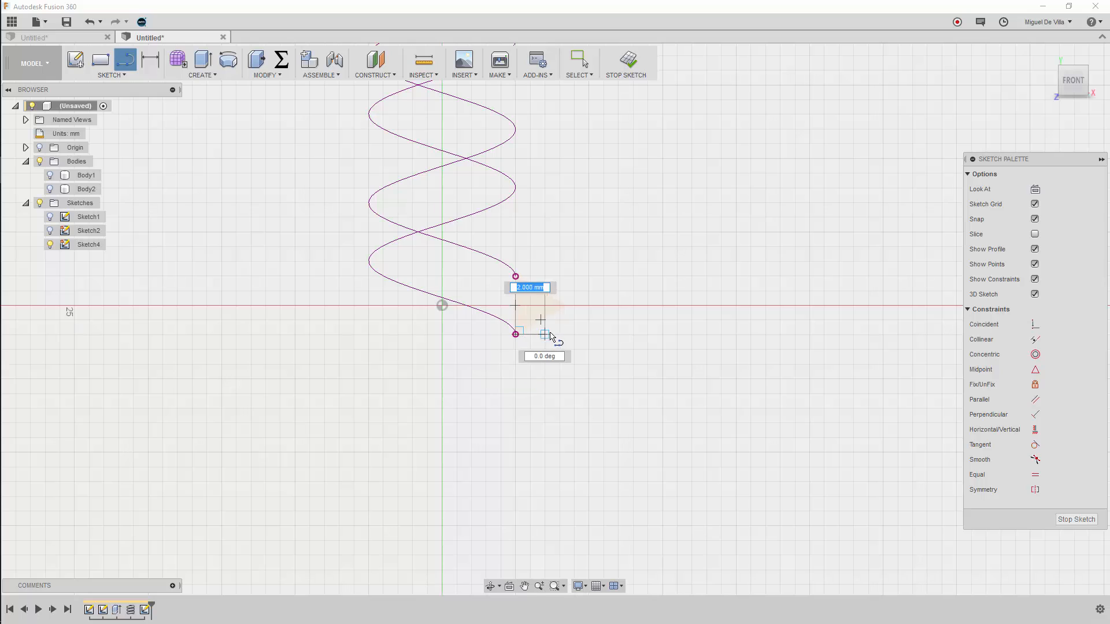
click(552, 335)
drag(552, 334, 558, 290)
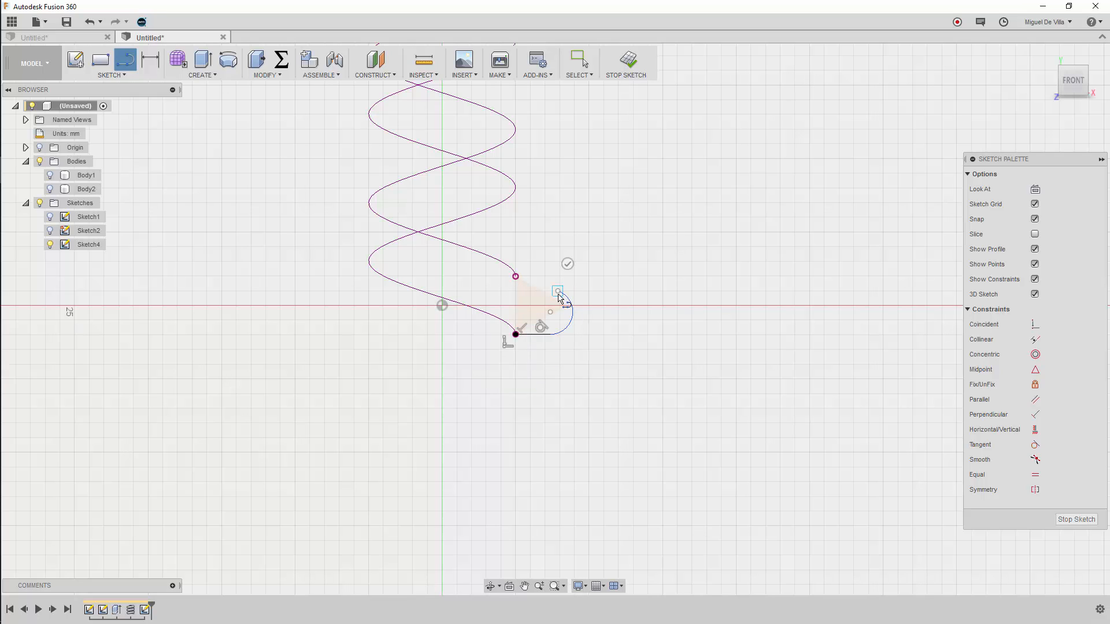
Close the profile with a line from the arc to the upper helix's bottom endpoint and a vertical line between the two helix endpoints
click(516, 276)
scroll(573, 278, down, 1)
scroll(516, 278, up, 3)
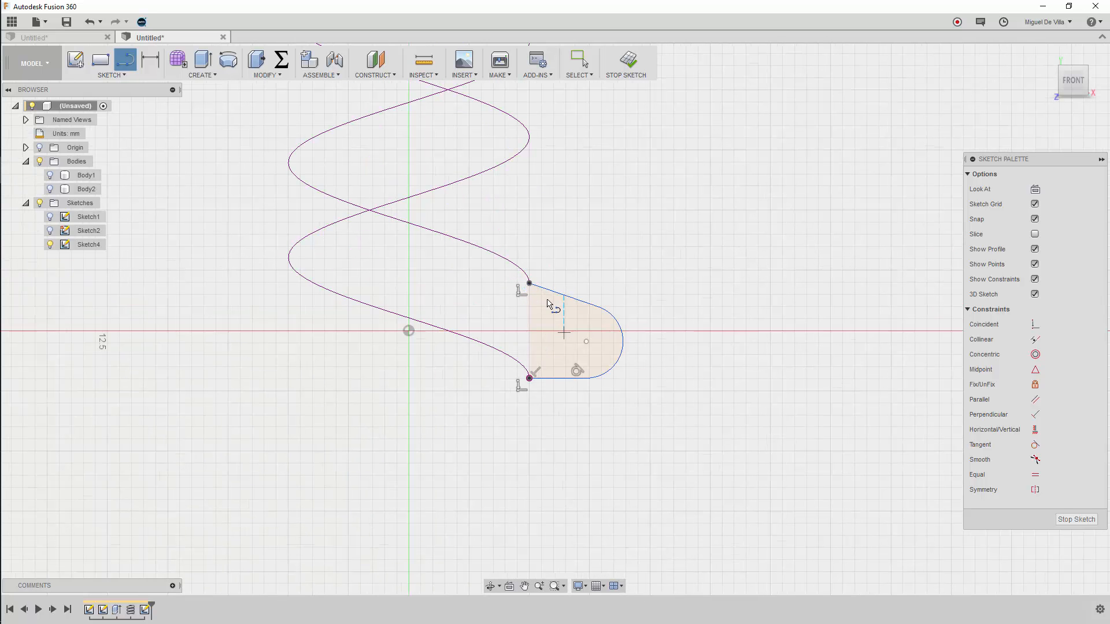
click(529, 283)
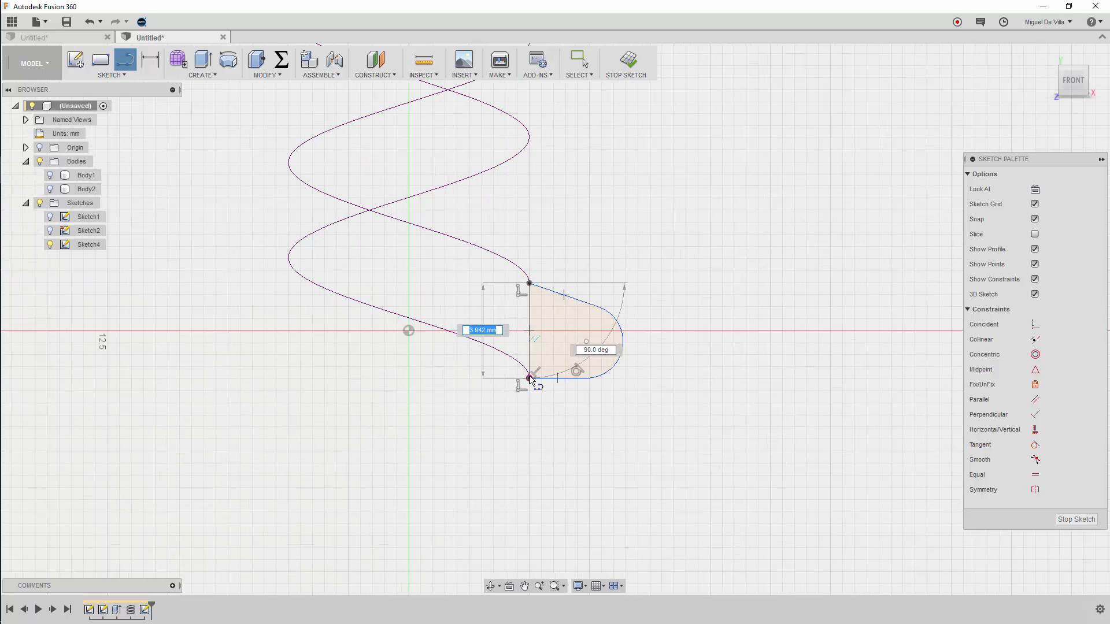
click(529, 378)
key(Escape)
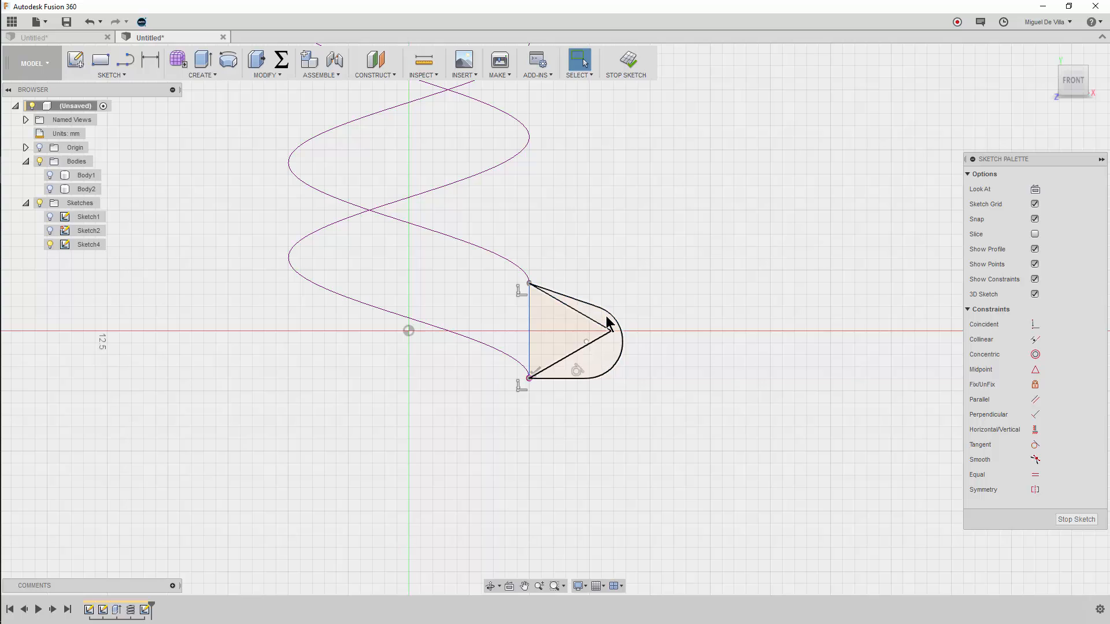
Sweep both regions of the rounded profile along the upper helix, with the sweep type set to Single Path
click(607, 319)
ctrl+click(560, 328)
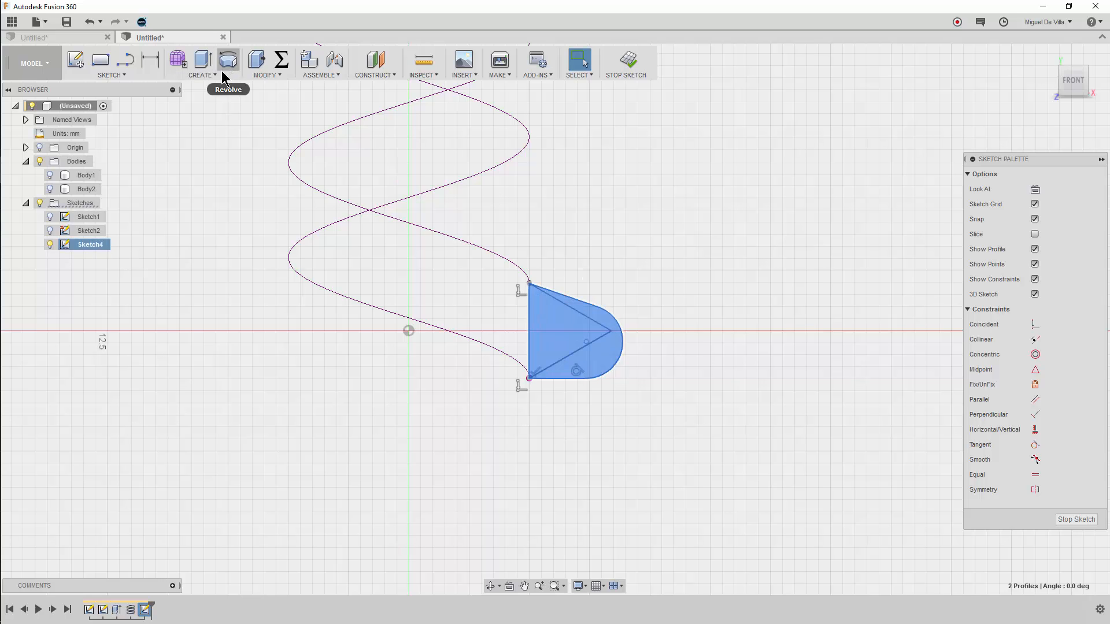
click(221, 77)
click(213, 126)
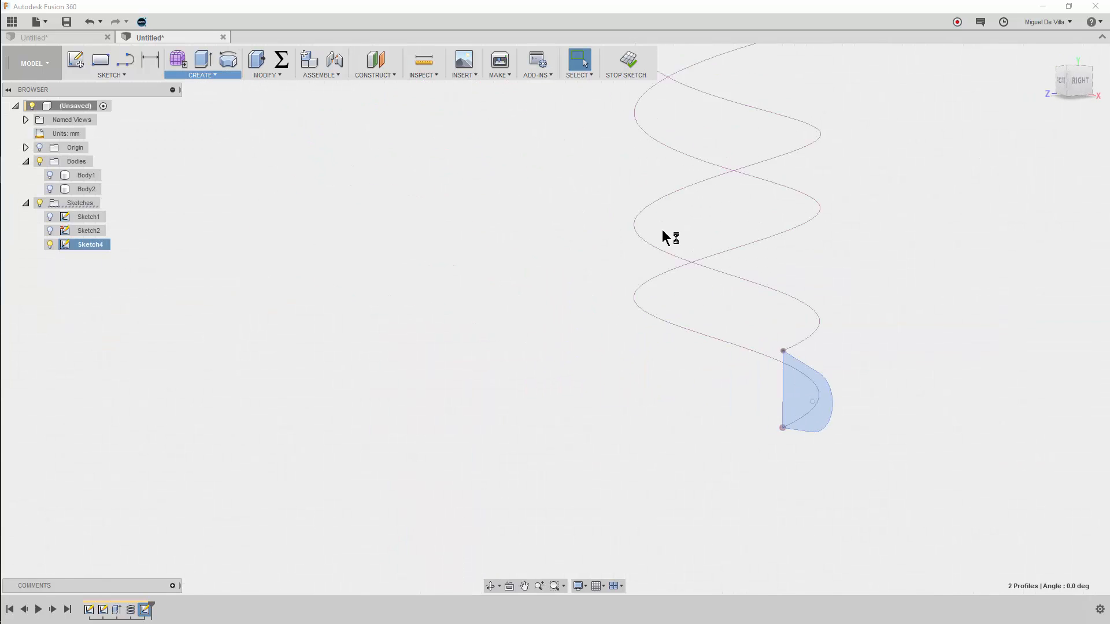
click(893, 173)
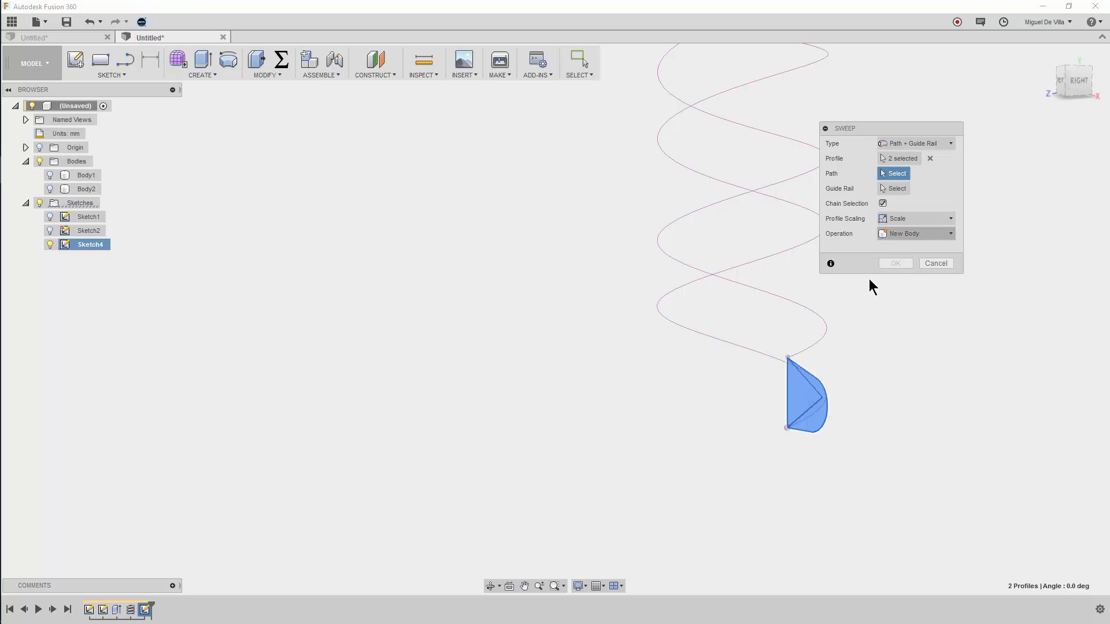
click(821, 340)
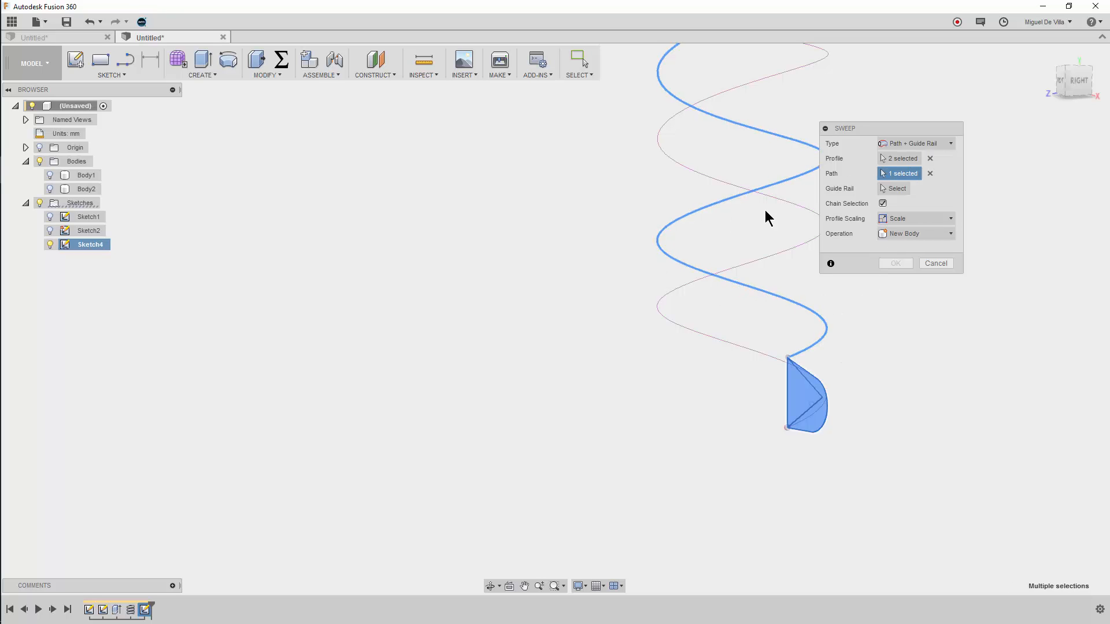
middle_drag(603, 292, 568, 397)
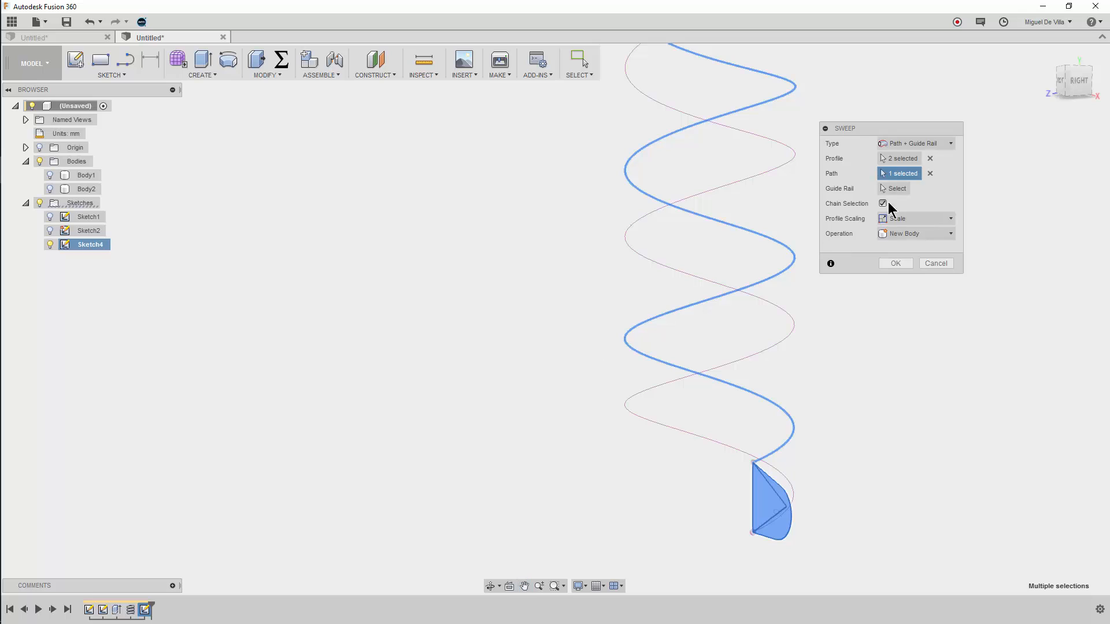
click(912, 146)
click(913, 168)
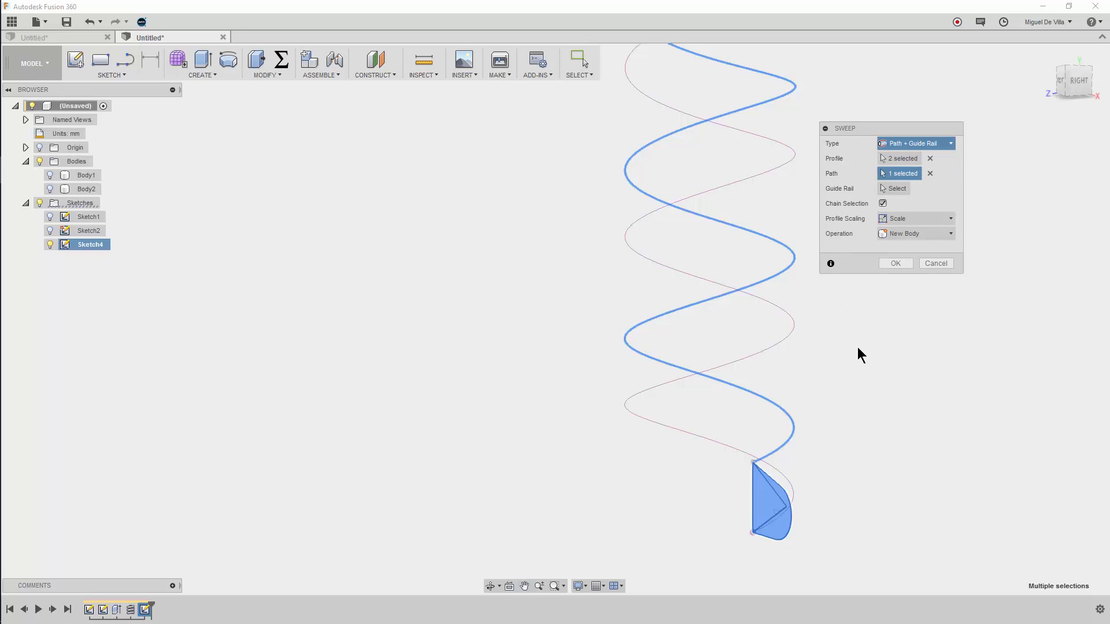
Examine how the profile's orientation changes along the Single Path sweep preview, particularly at its top end
scroll(679, 303, down, 4)
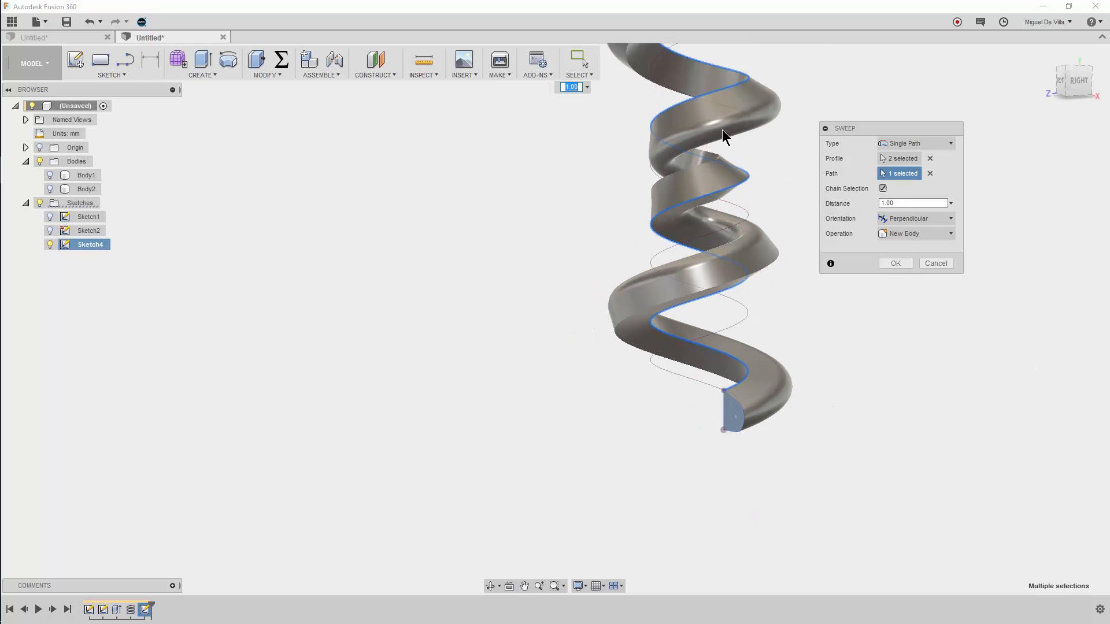
middle_drag(713, 208, 633, 333)
scroll(619, 310, down, 2)
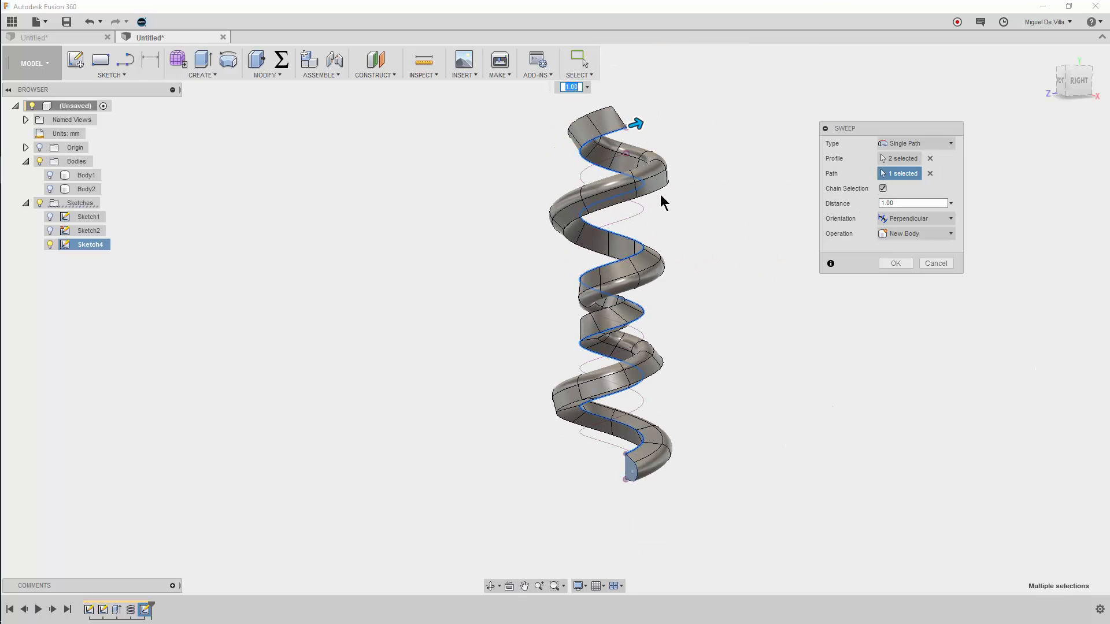
shift+middle_drag(618, 198, 502, 376)
scroll(555, 334, up, 1)
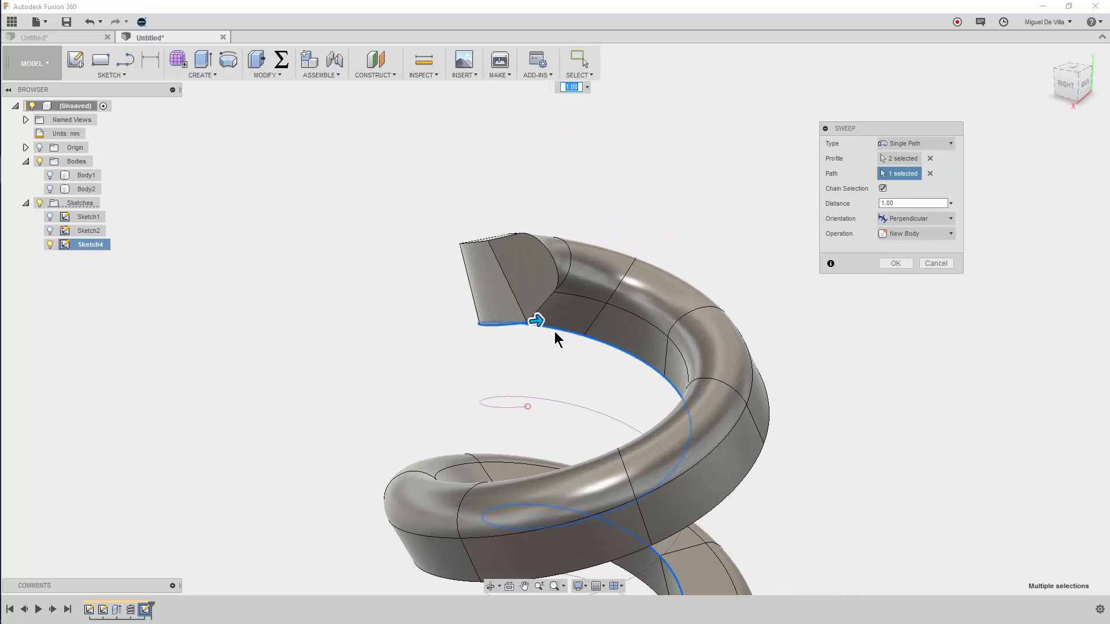
scroll(314, 318, up, 3)
scroll(428, 314, down, 1)
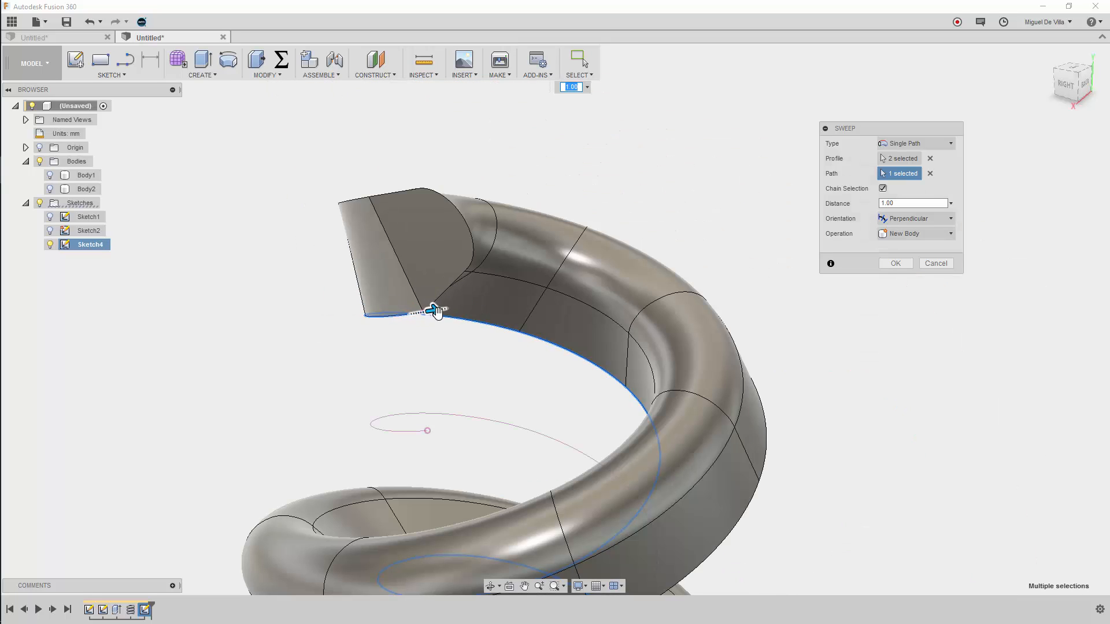
shift+middle_drag(437, 267, 446, 300)
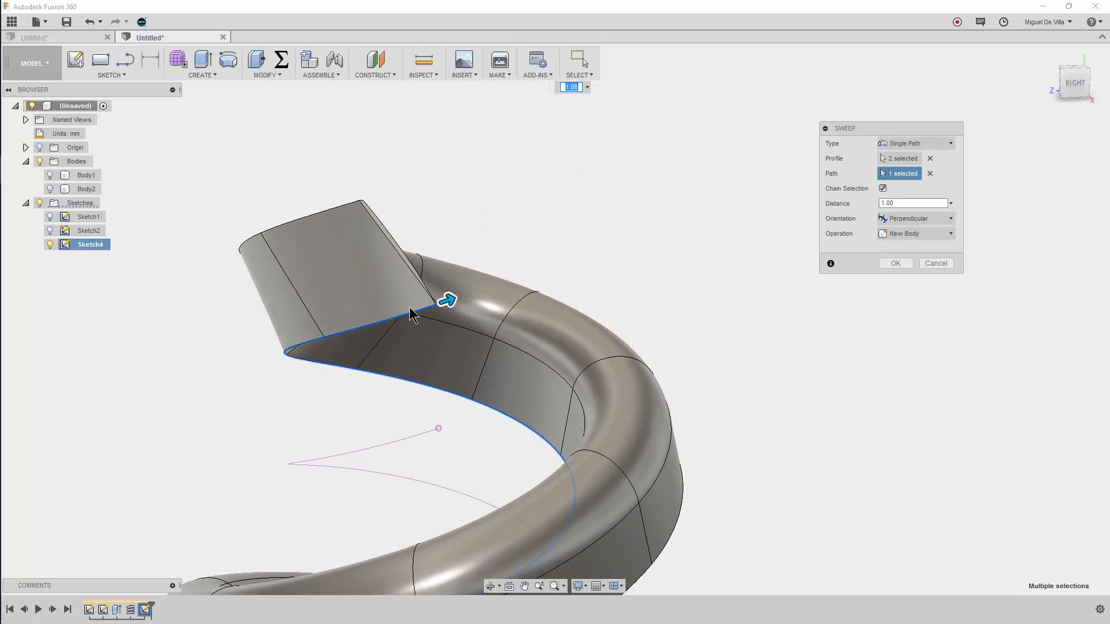
shift+middle_drag(510, 317, 567, 185)
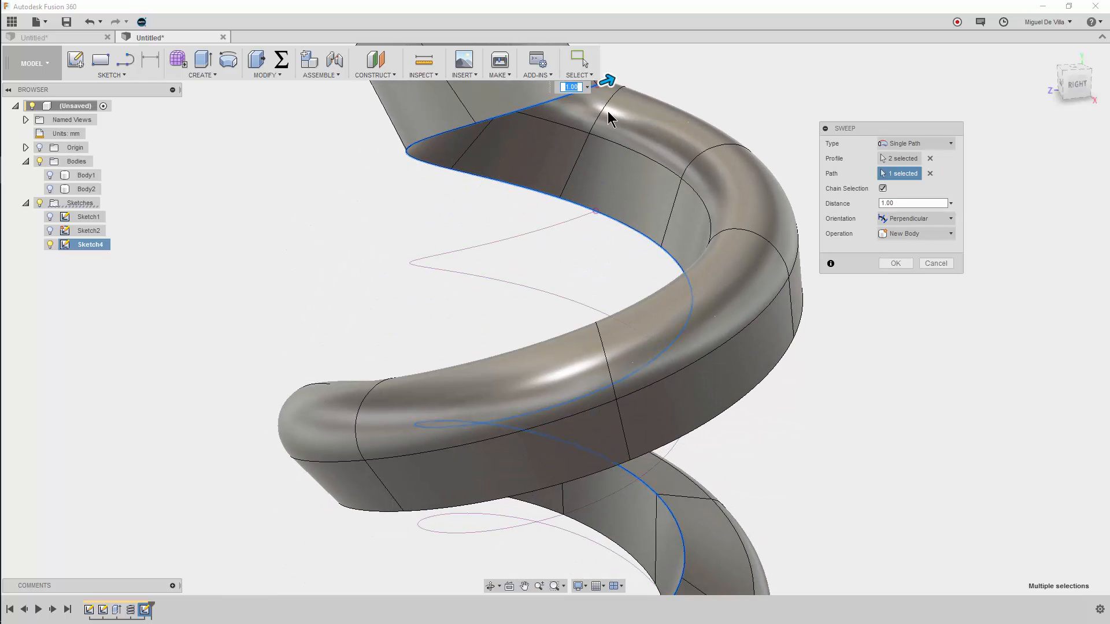
shift+middle_drag(644, 292, 664, 338)
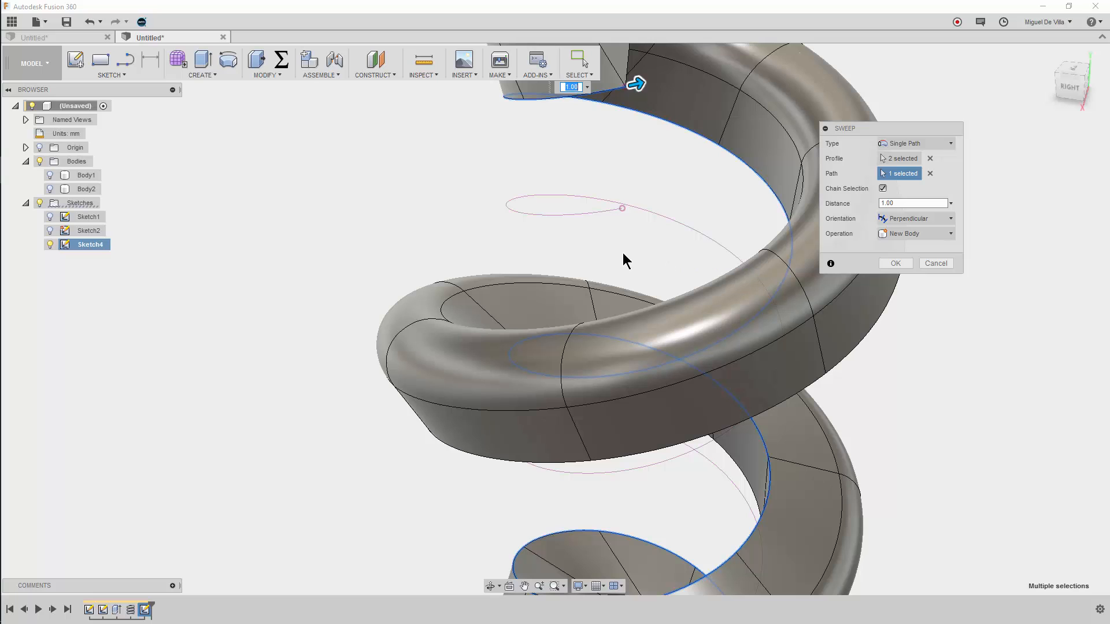
Switch the sweep type to Path + Guide Rail and try using the lower helix as the guide rail
scroll(471, 304, up, 2)
scroll(553, 304, down, 6)
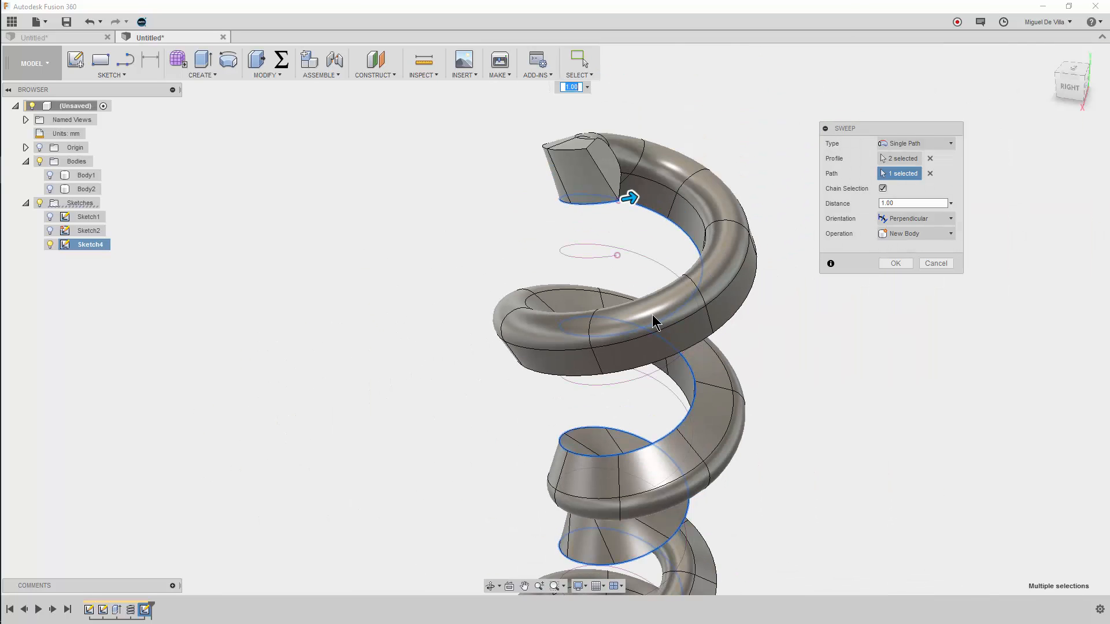
click(948, 143)
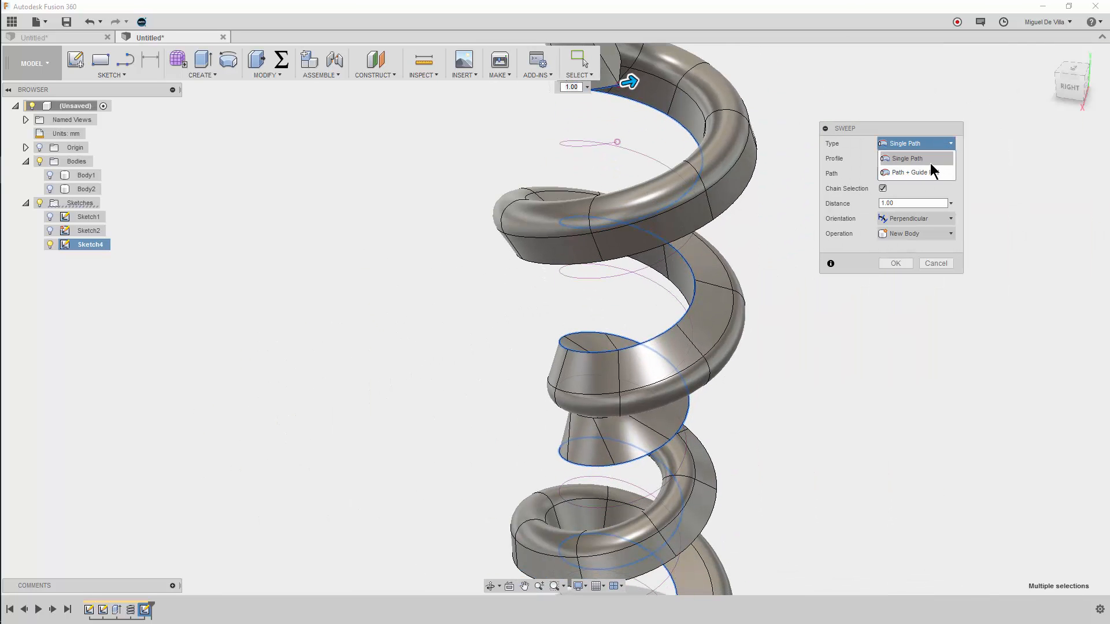
click(927, 172)
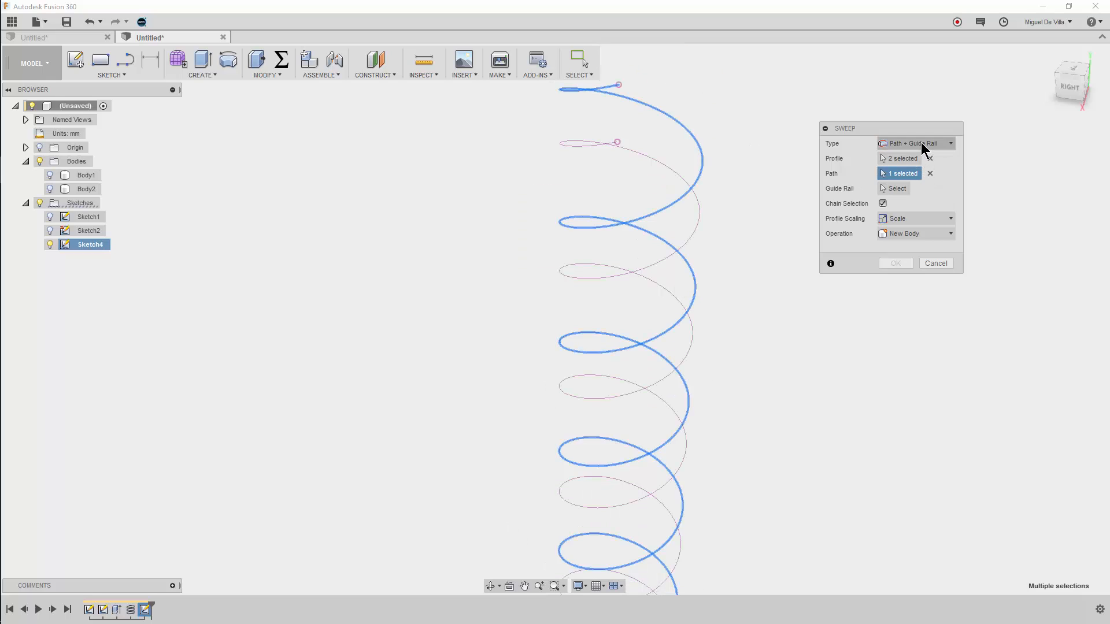
click(895, 190)
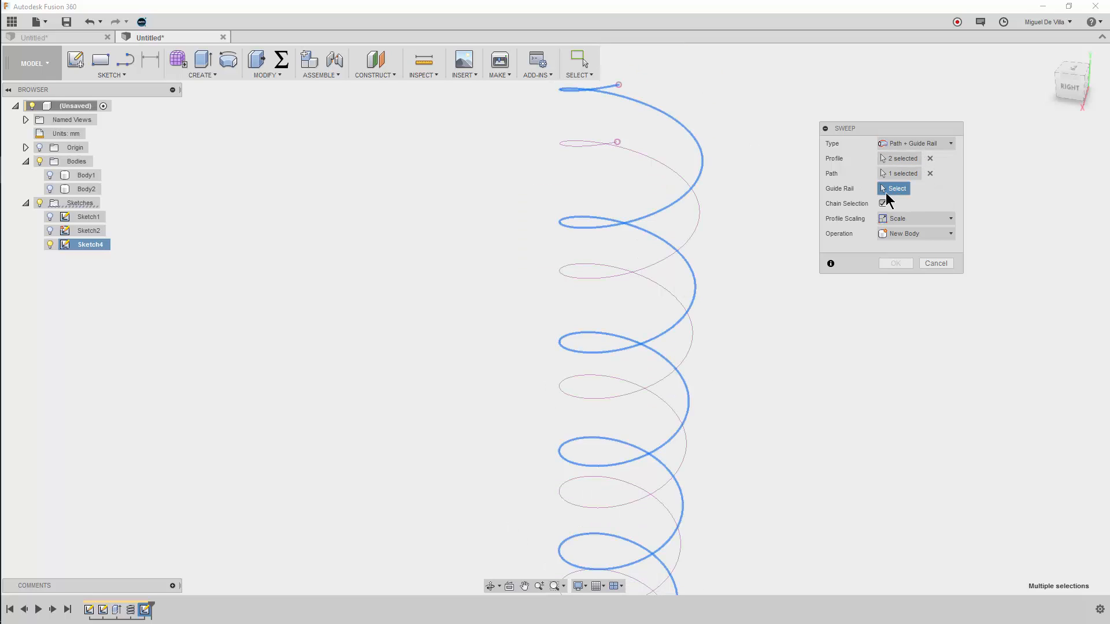
middle_drag(750, 413, 694, 126)
scroll(688, 134, down, 2)
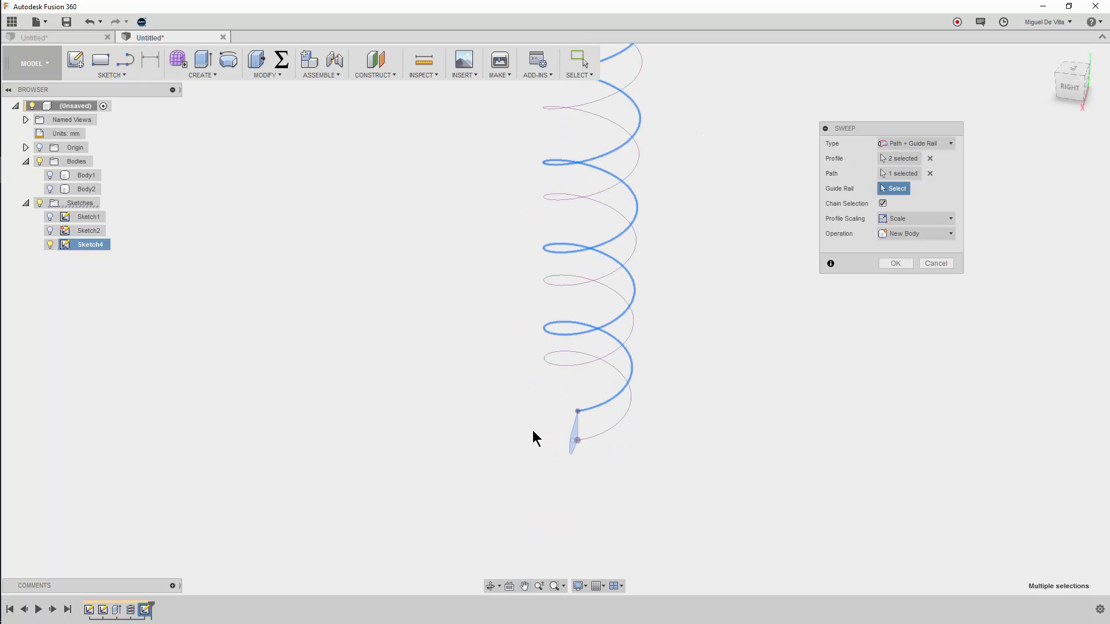
shift+middle_drag(696, 364, 686, 330)
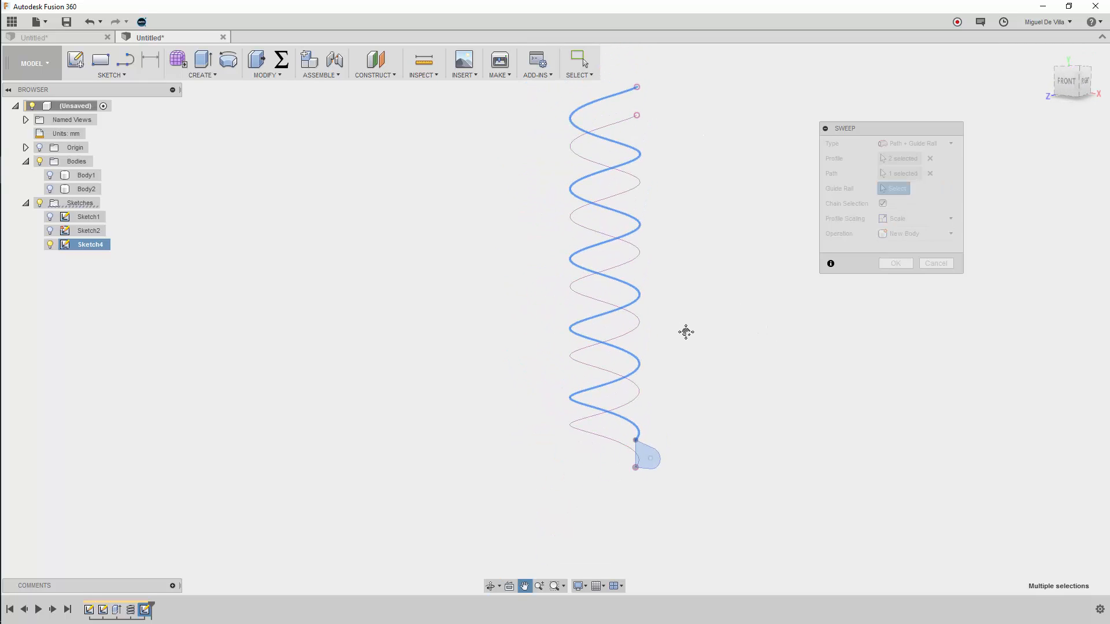
click(614, 437)
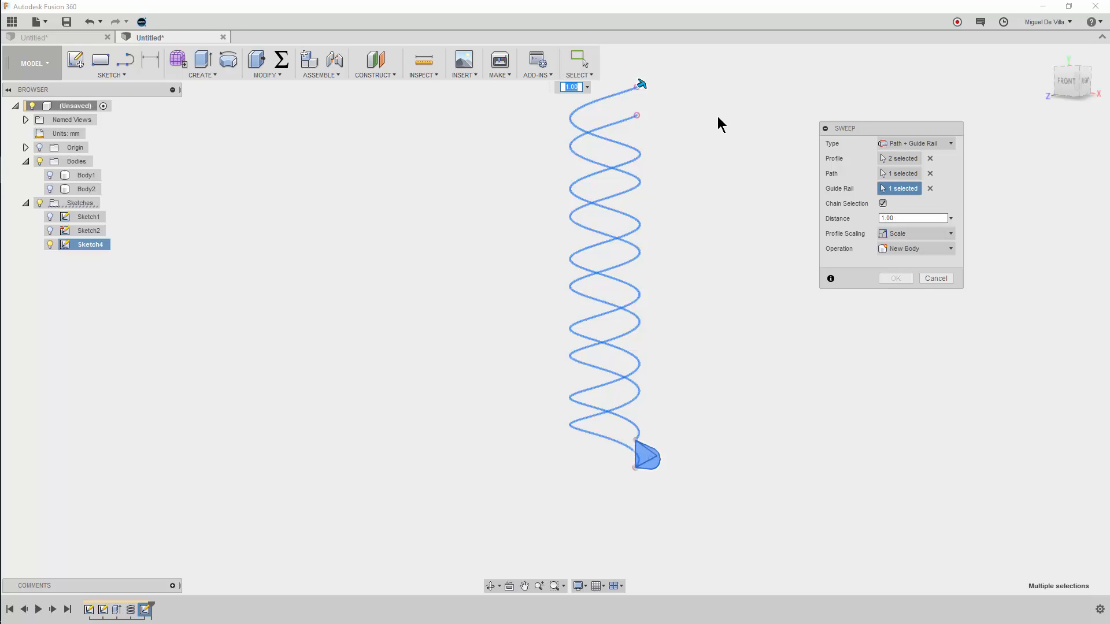
shift+middle_drag(717, 151, 721, 195)
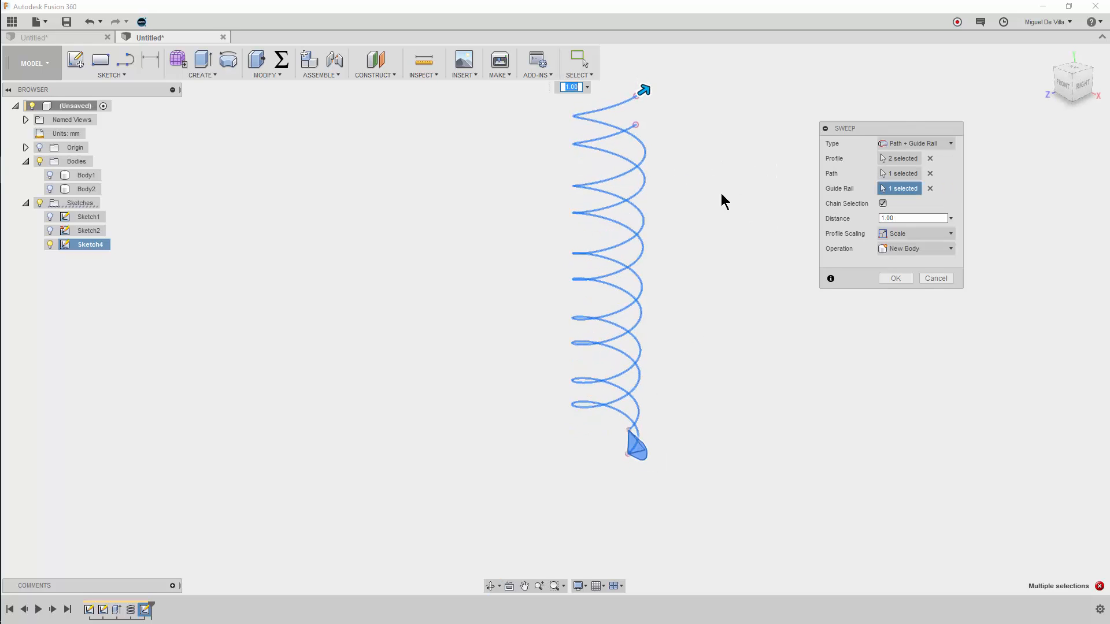
click(895, 278)
middle_drag(697, 243, 693, 350)
Clear the path and guide rail, reassign the lower helix as path and the upper helix as guide rail, and create the sweep
click(929, 174)
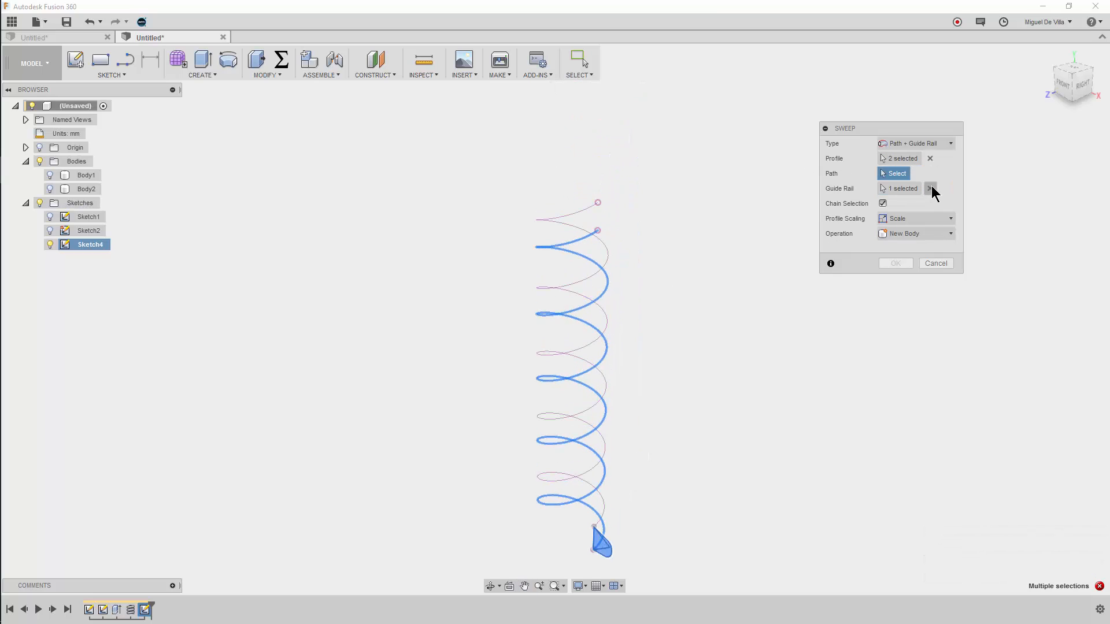
click(930, 189)
click(895, 173)
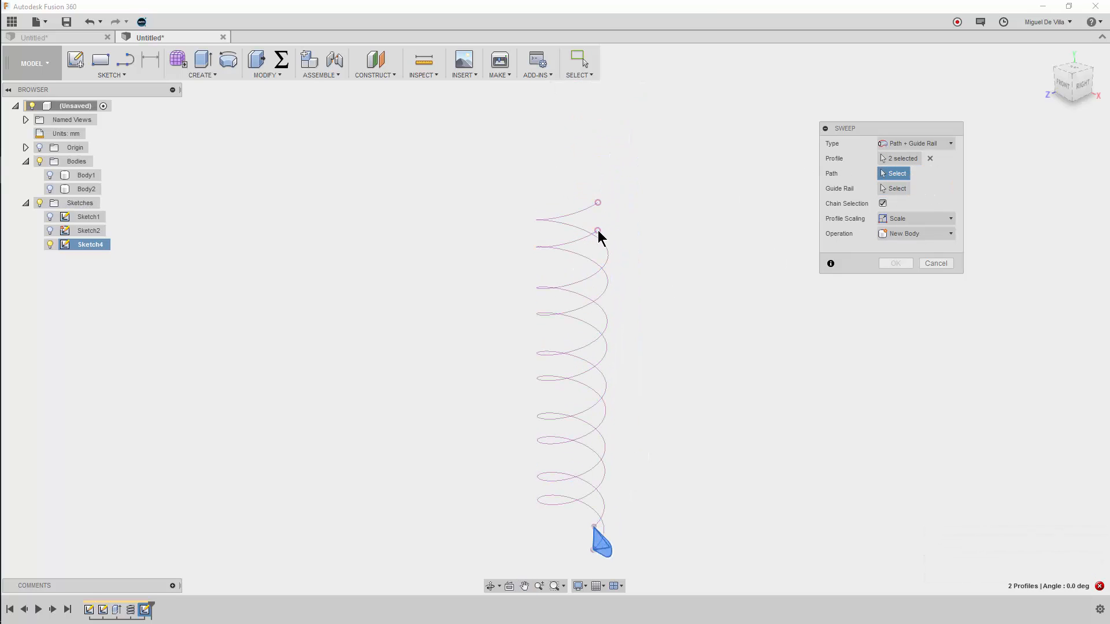
click(581, 235)
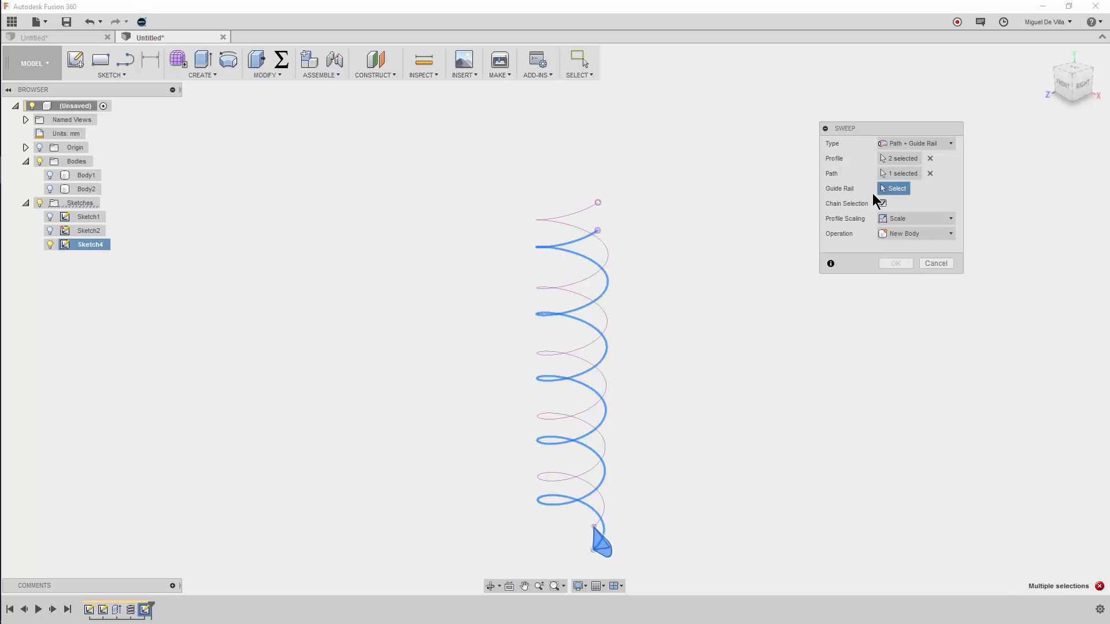
click(579, 212)
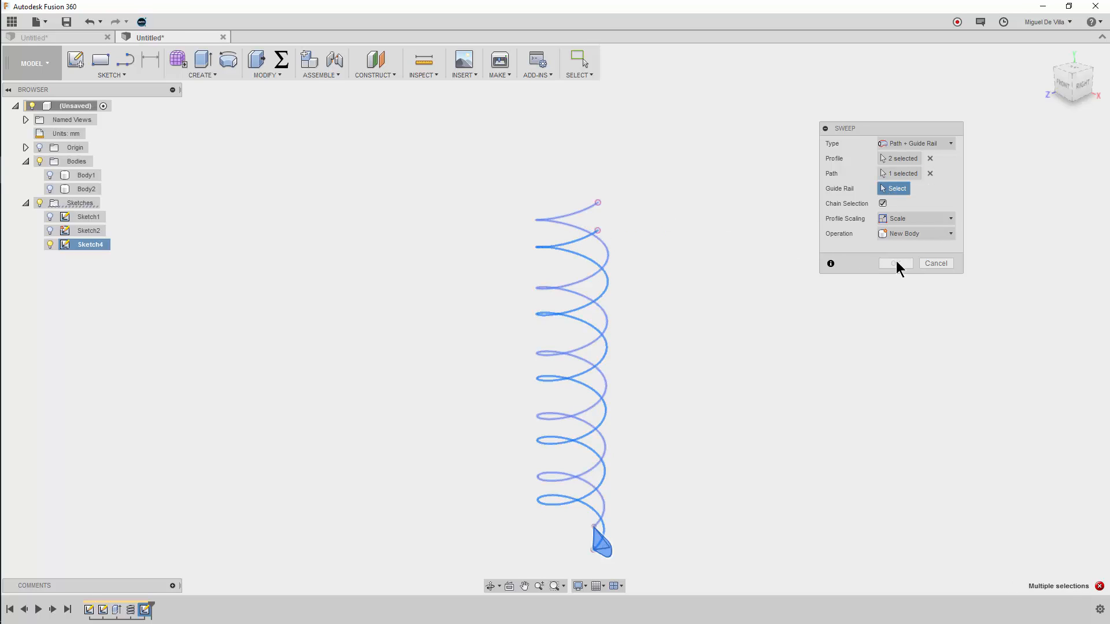
click(553, 247)
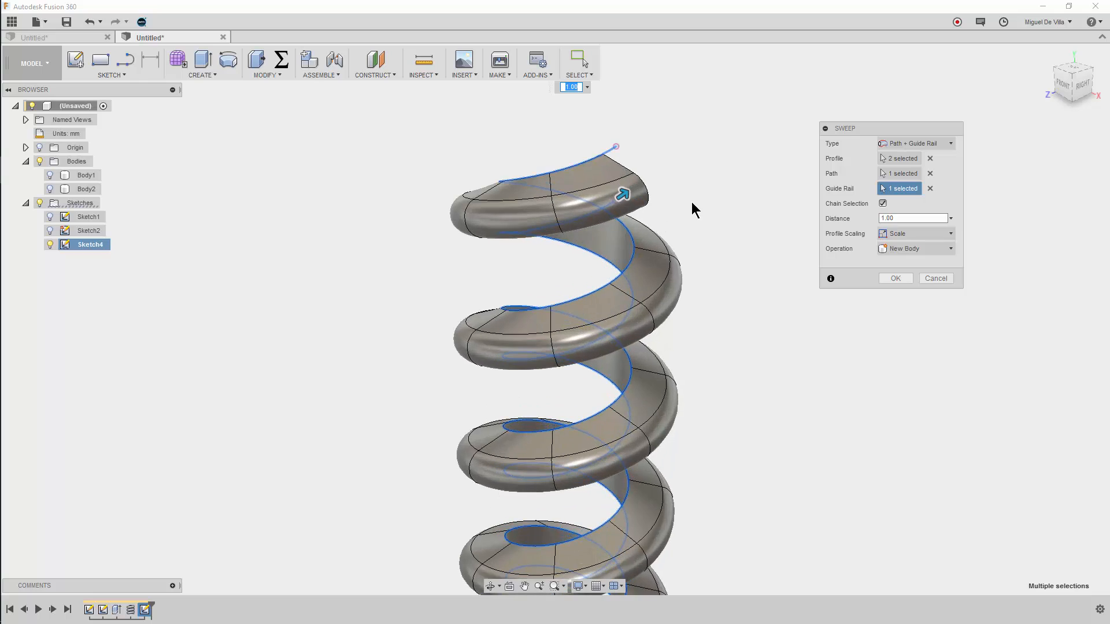
shift+middle_drag(691, 209, 775, 237)
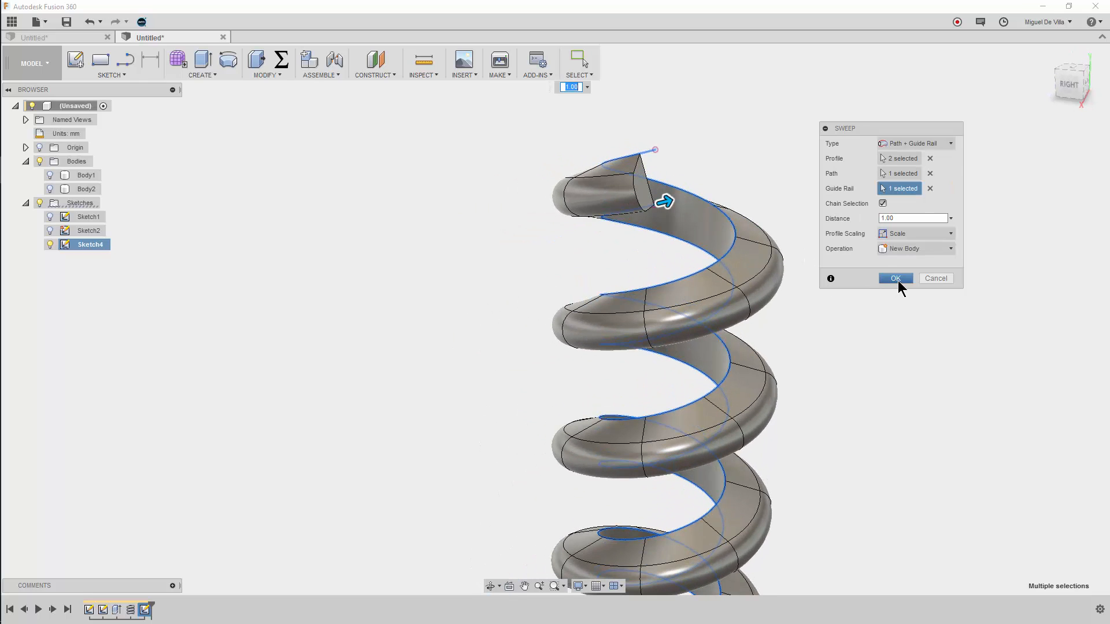
click(897, 279)
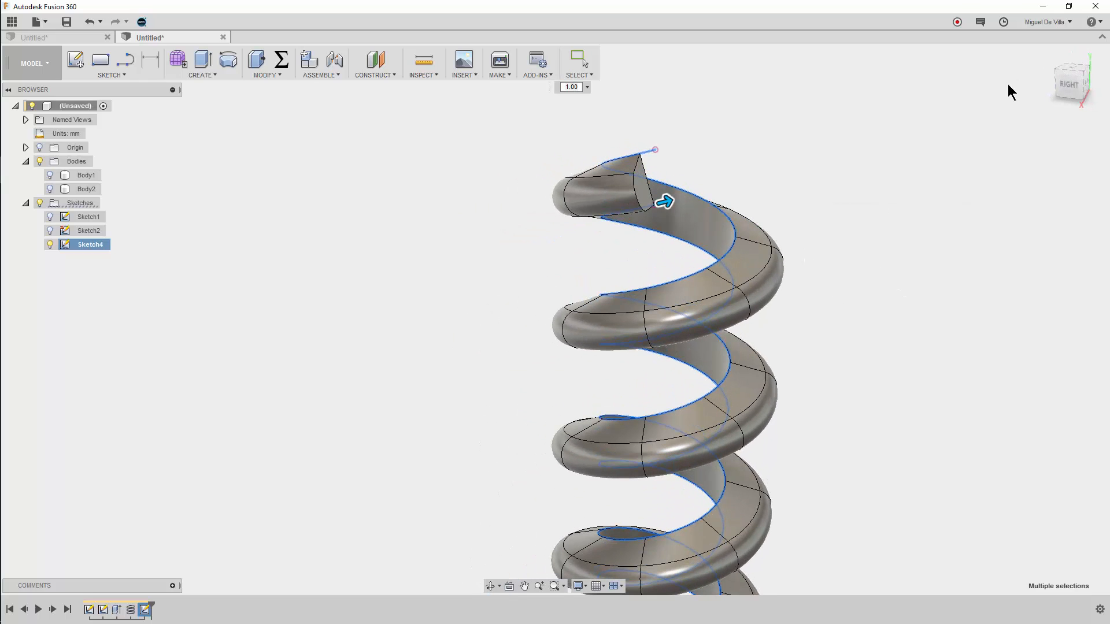
Inspect the swept coil from the front, from above and close up to check the profile's orientation along the helix
scroll(679, 231, down, 4)
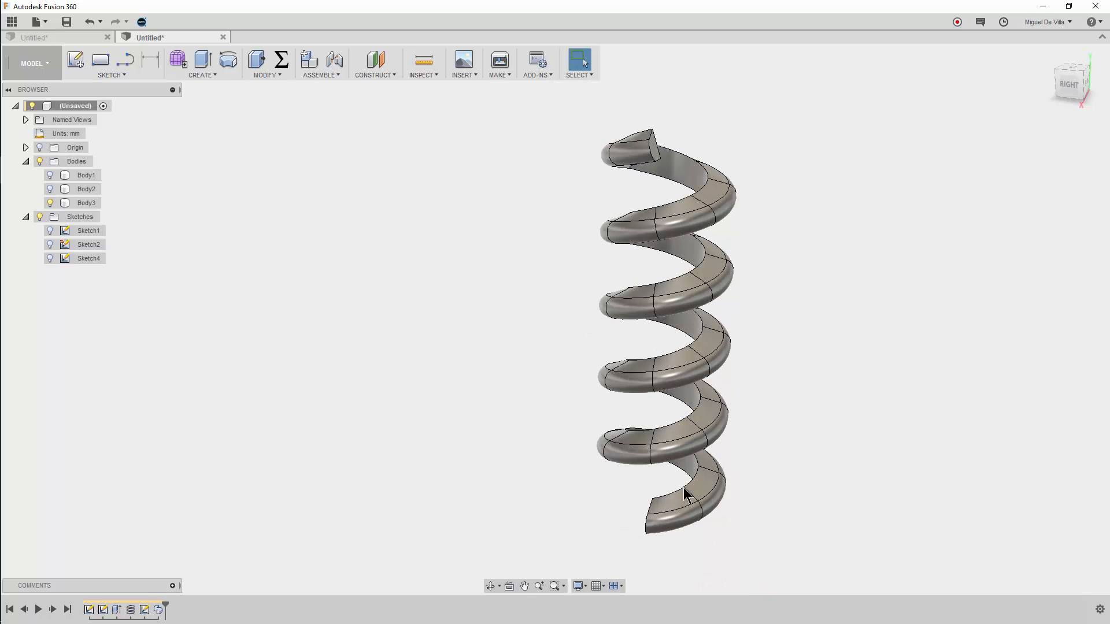
shift+middle_drag(677, 230, 781, 208)
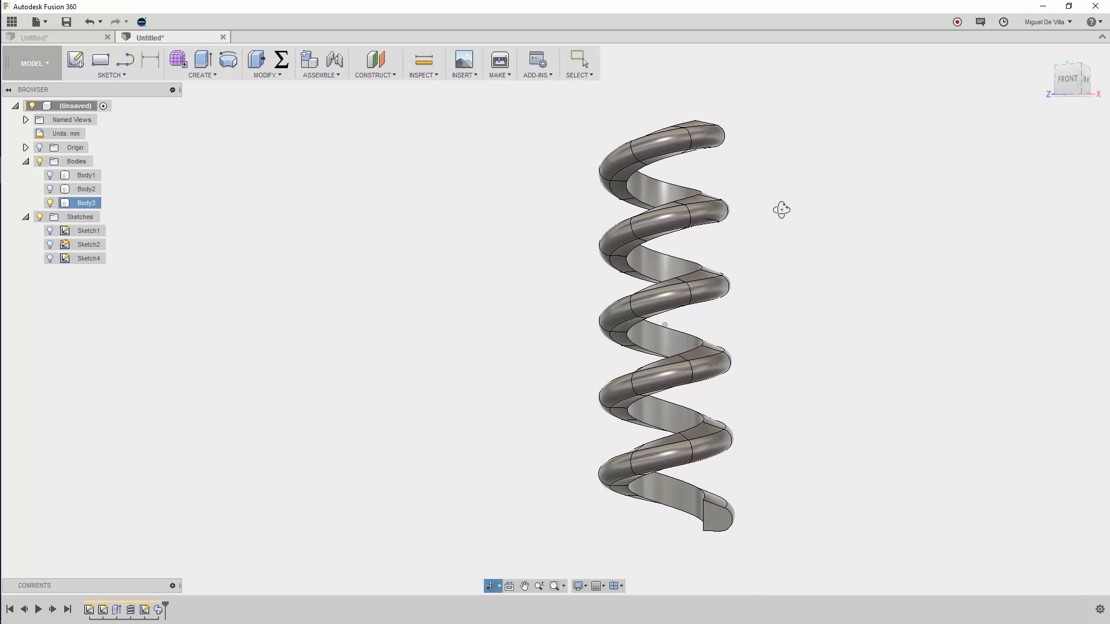
click(1066, 72)
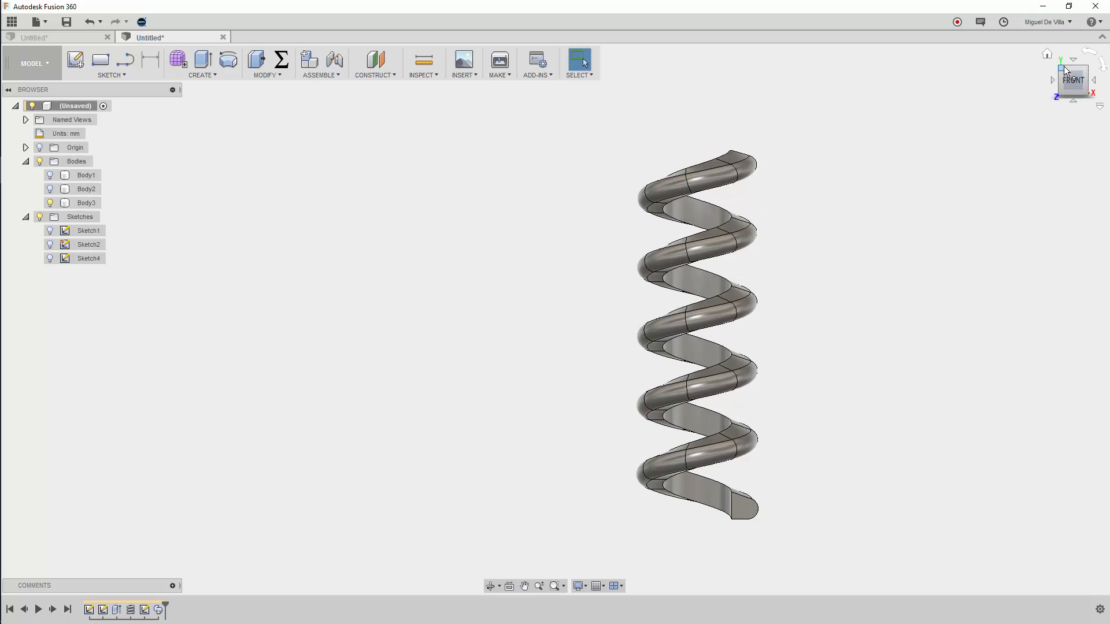
click(1066, 68)
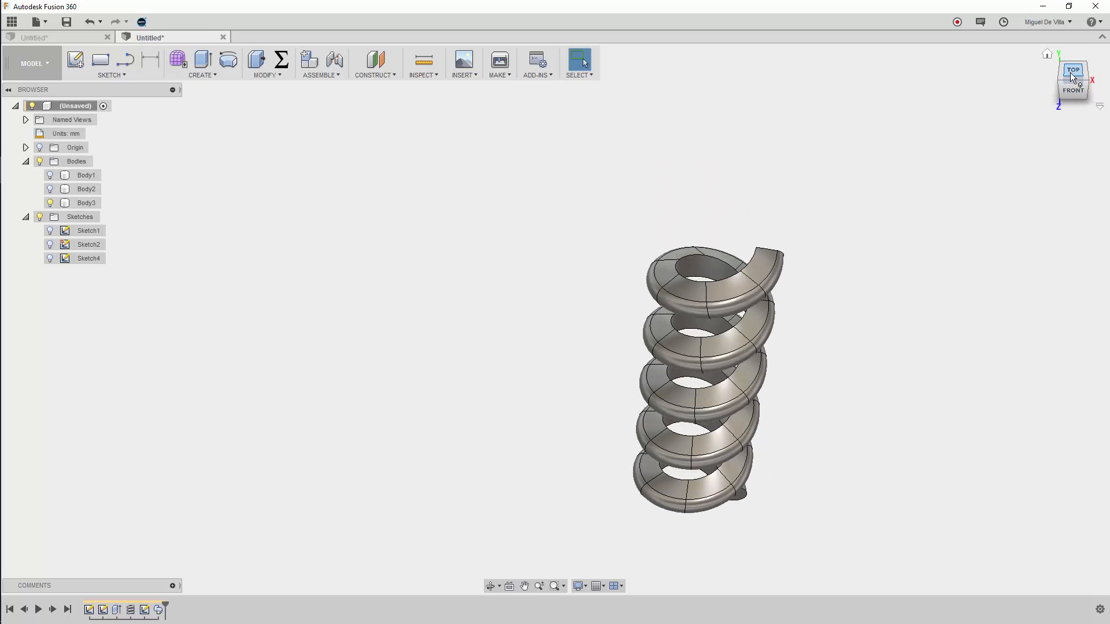
scroll(706, 399, up, 4)
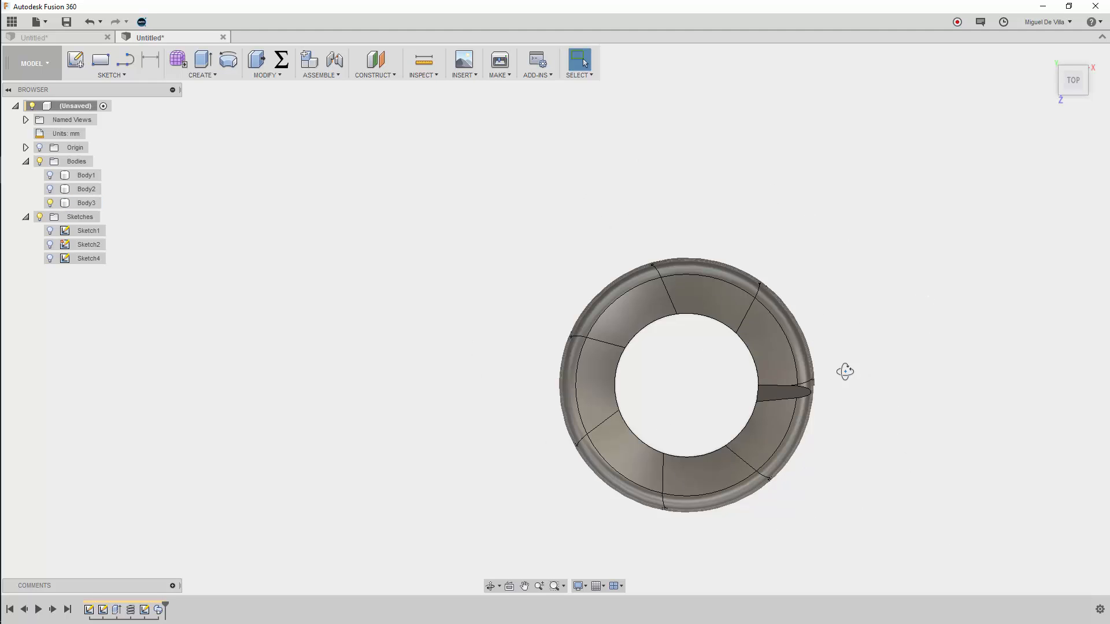
shift+middle_drag(842, 371, 731, 374)
scroll(580, 317, up, 3)
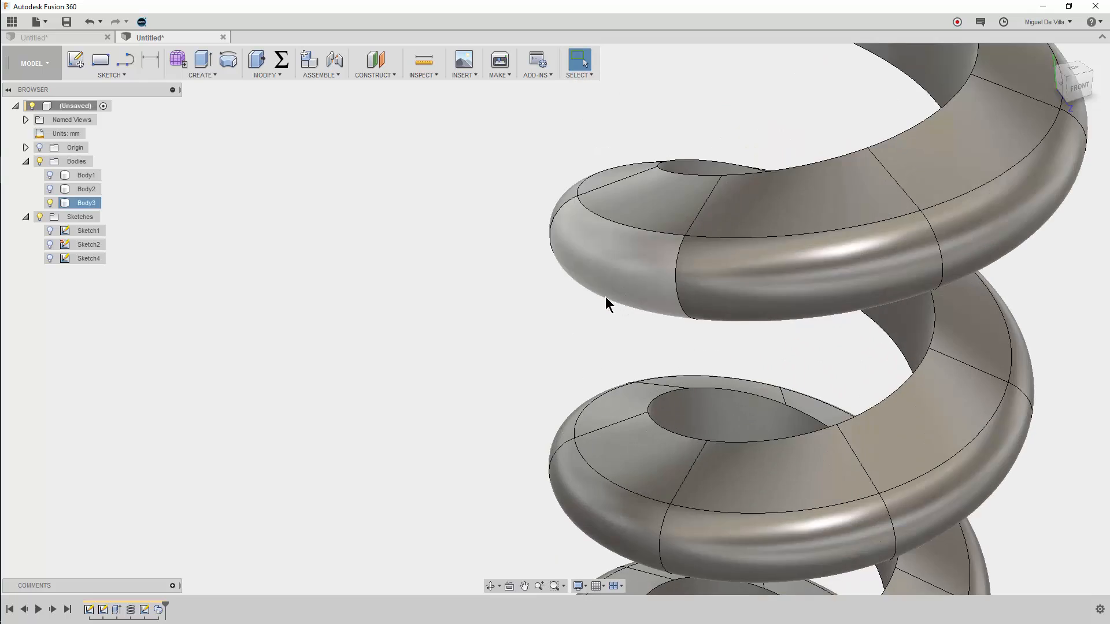
scroll(622, 324, down, 3)
middle_drag(661, 325, 532, 347)
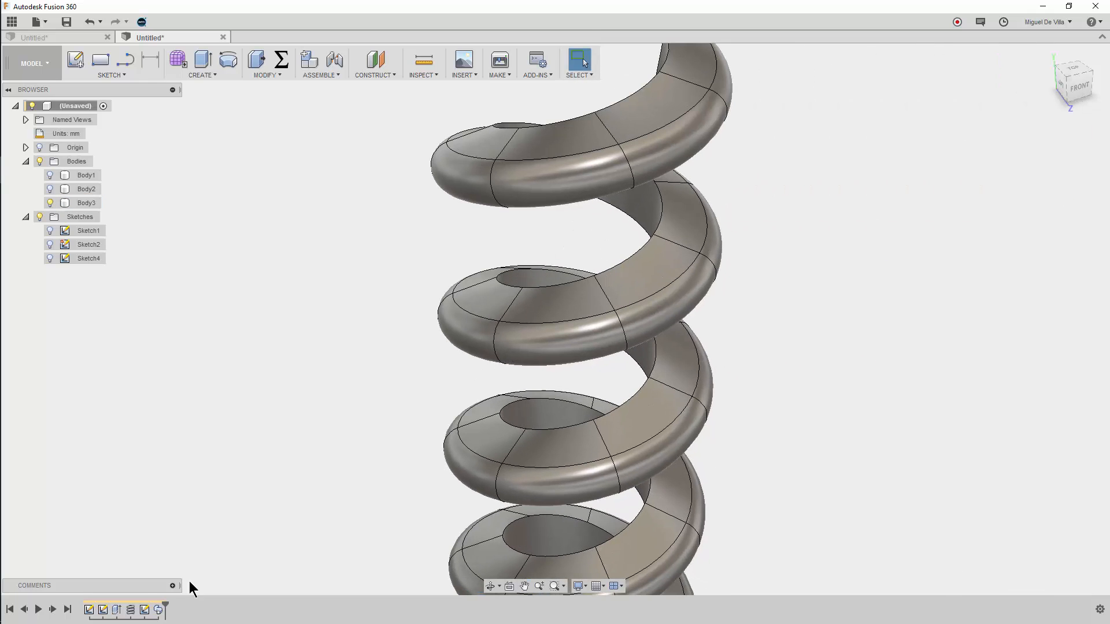
Reopen the coil's sweep feature for editing and review its path, guide rail and distance settings
click(154, 608)
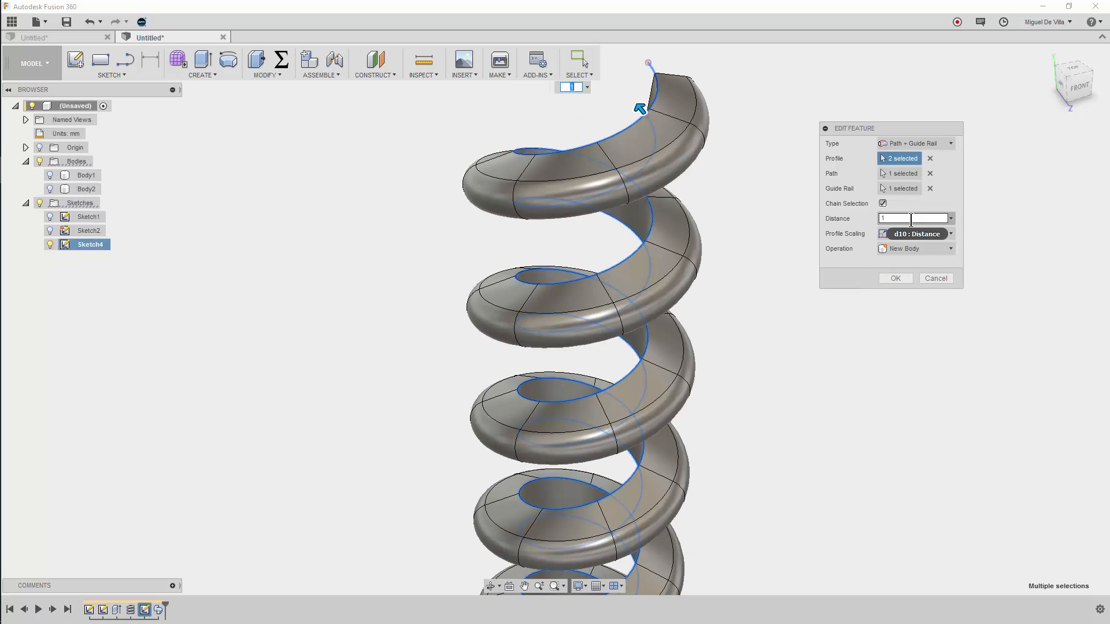
shift+middle_drag(632, 273, 706, 258)
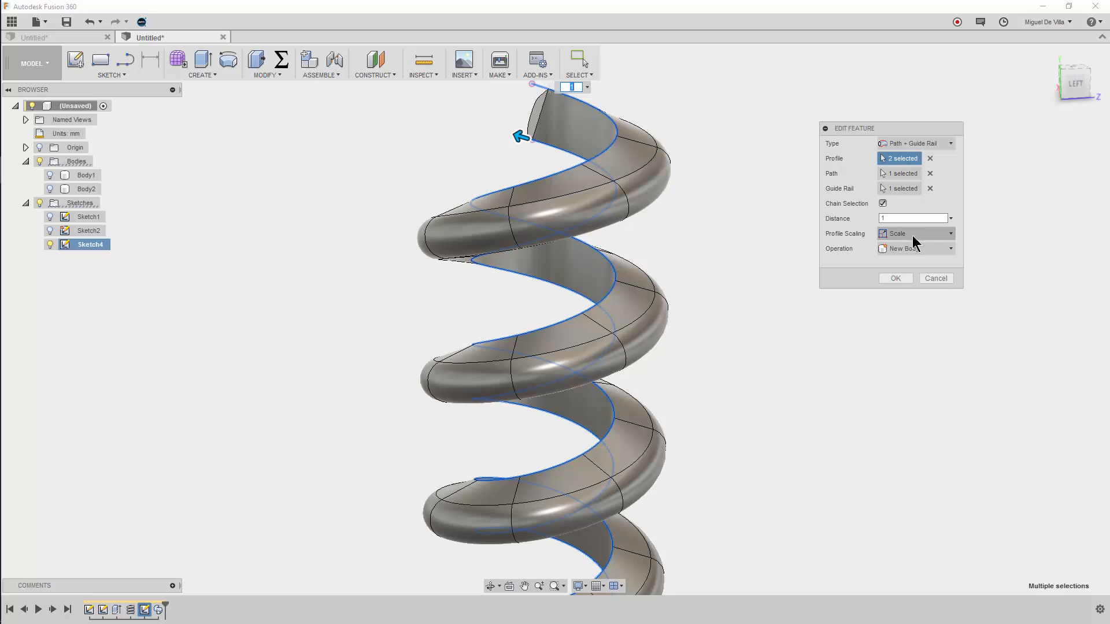
drag(896, 219, 866, 225)
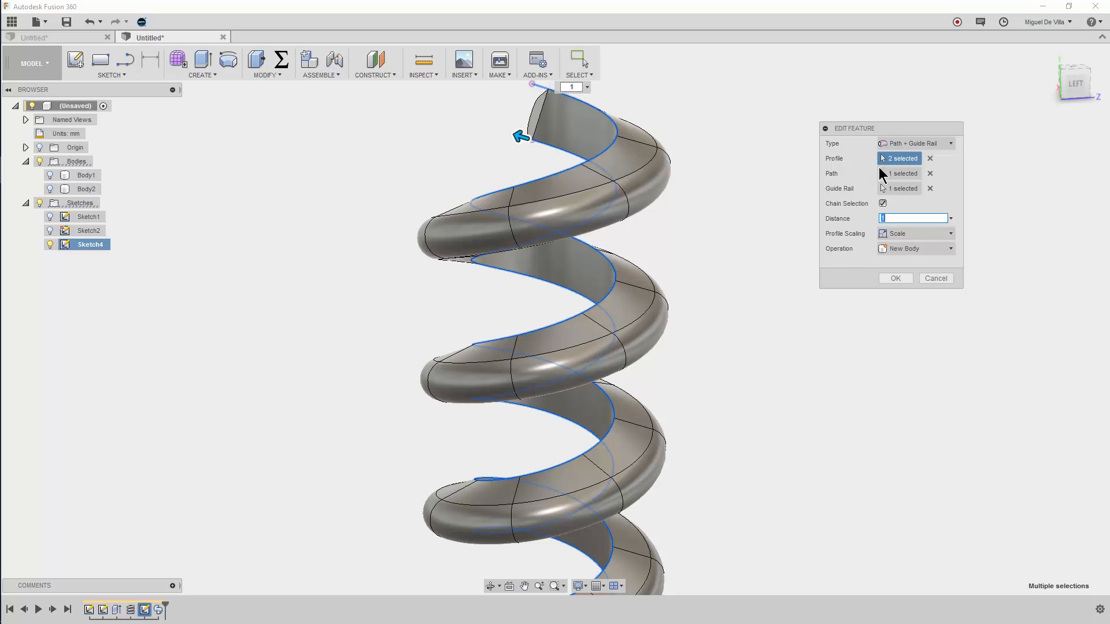
click(895, 174)
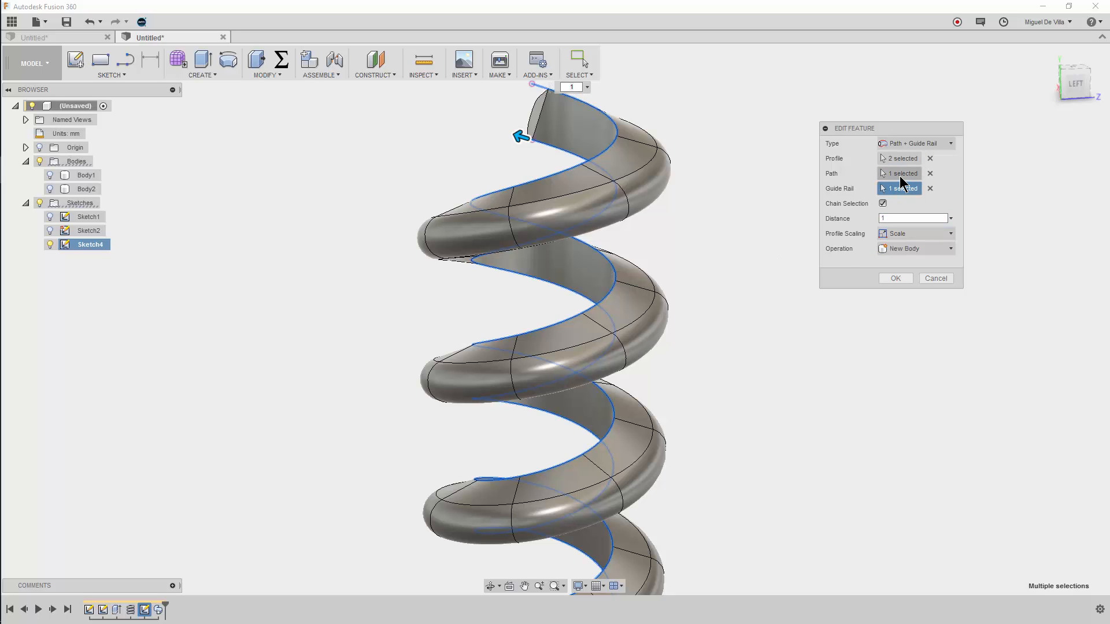
click(902, 190)
click(886, 219)
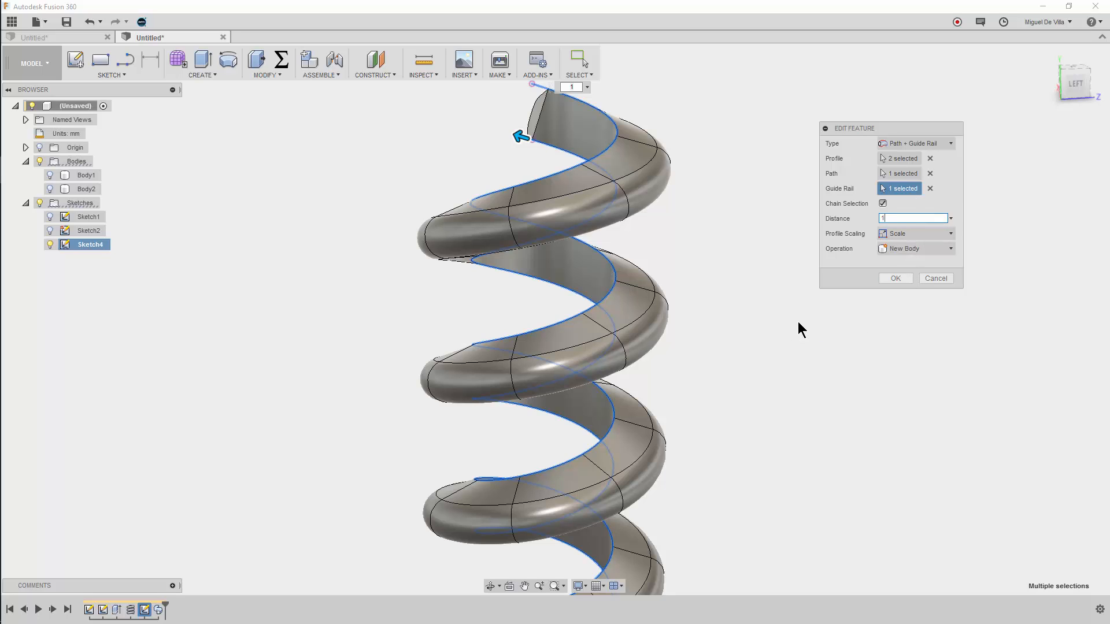
Set the sweep distance to 0.99, check the coil's upper end and finish editing the feature
drag(897, 218, 842, 221)
text(0.)
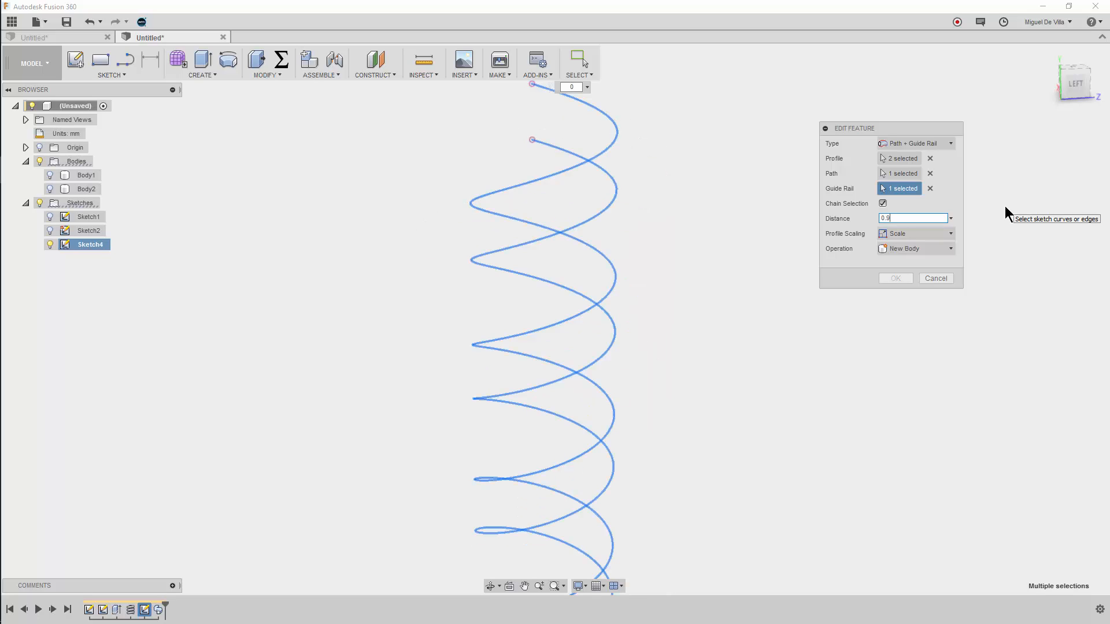
text(99)
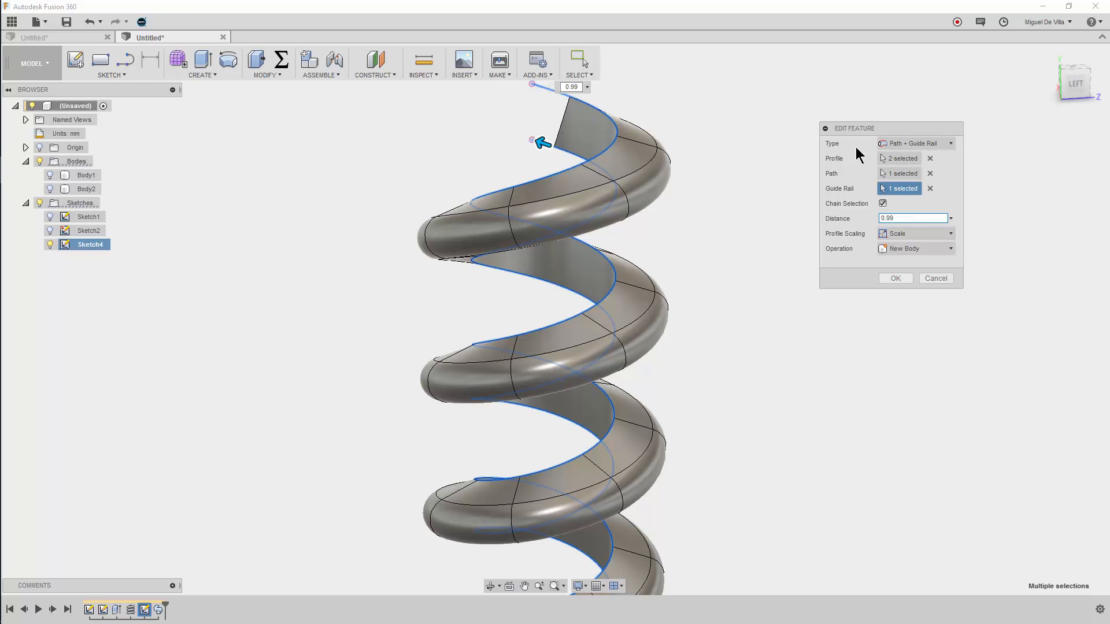
scroll(652, 285, down, 3)
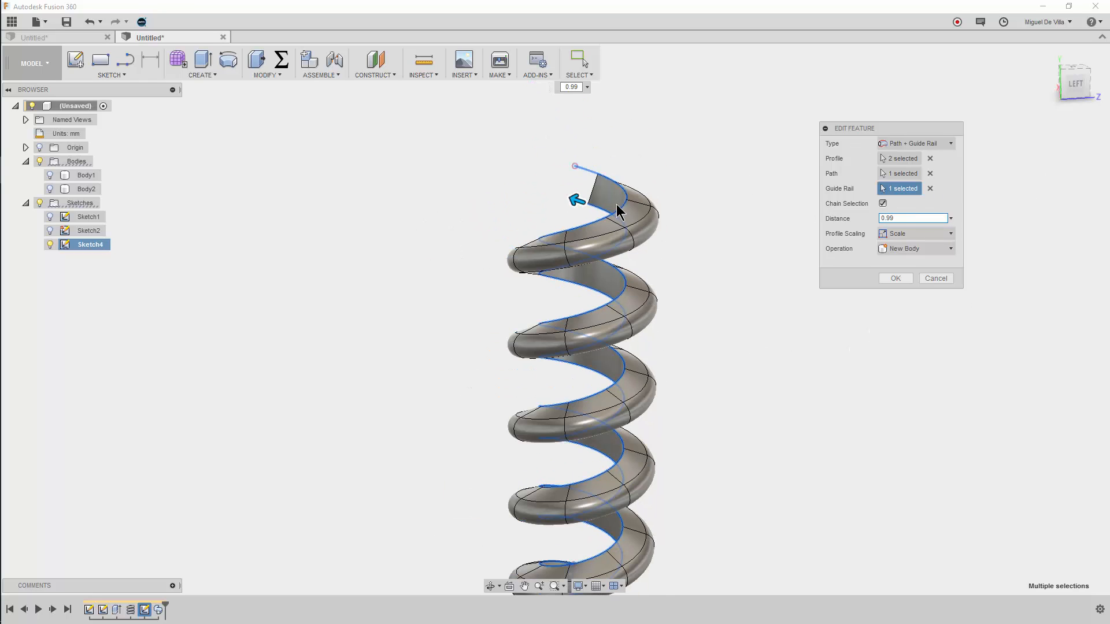
shift+middle_drag(616, 203, 694, 204)
scroll(538, 193, up, 3)
scroll(538, 193, up, 4)
shift+middle_drag(571, 188, 665, 181)
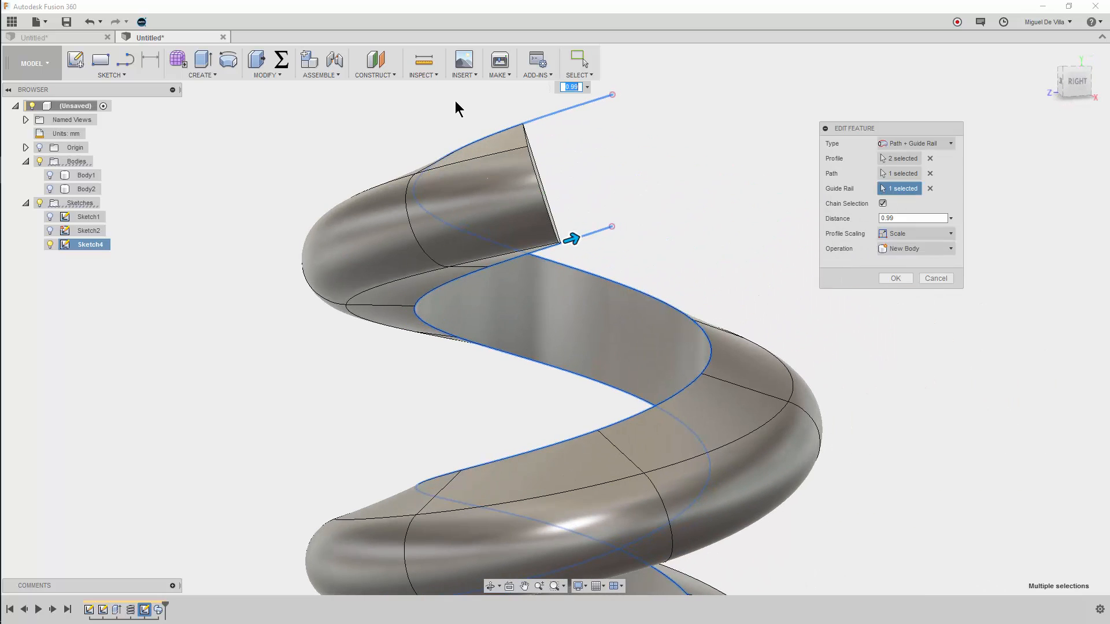
click(945, 278)
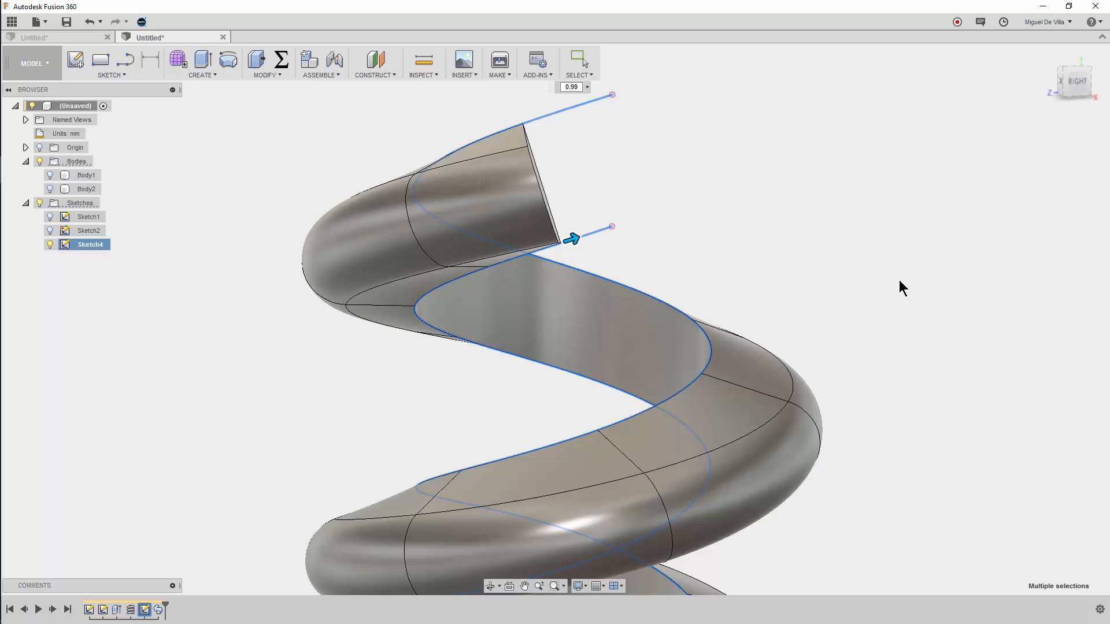
Show the cylinder body again alongside the swept coil
scroll(45, 170, down, 1)
click(51, 175)
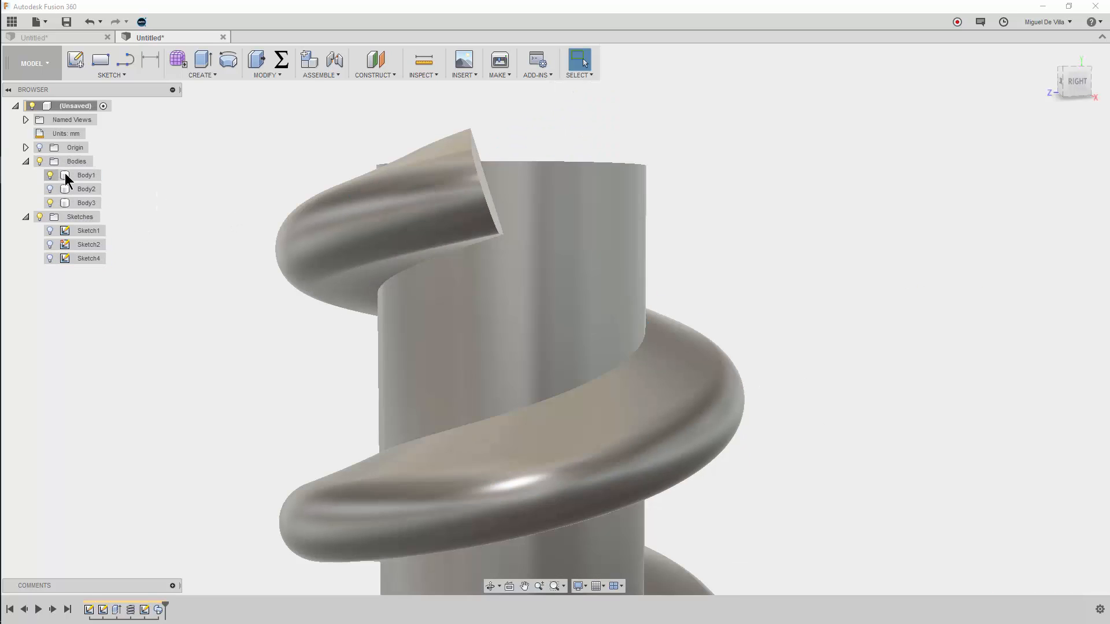
scroll(445, 255, down, 4)
shift+middle_drag(477, 197, 464, 217)
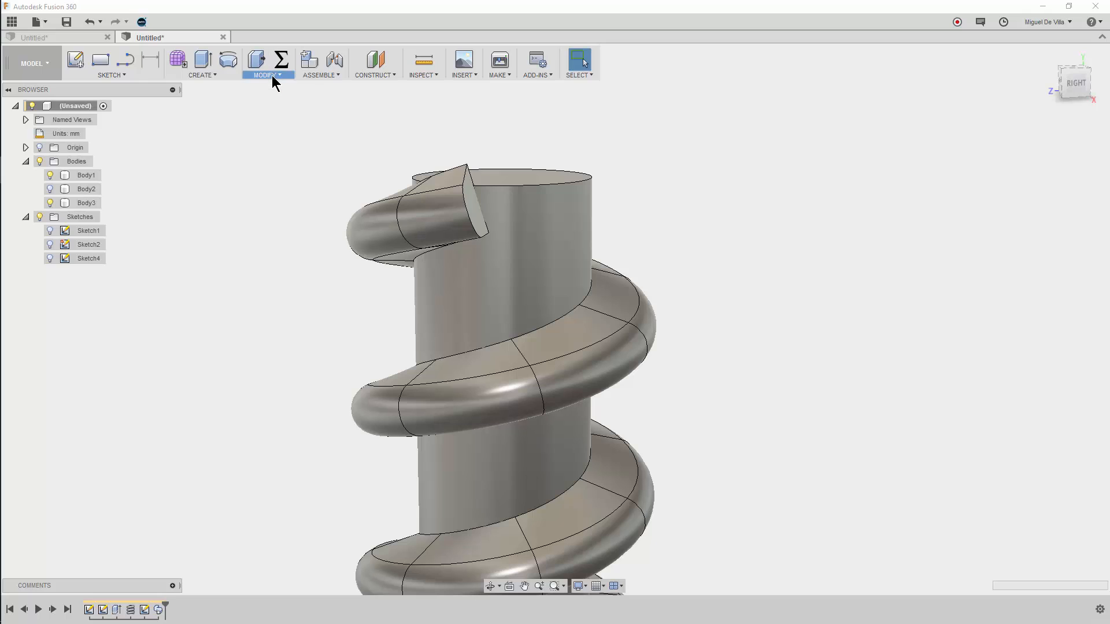
Combine the swept coil with the cylinder using the Join operation, with the cylinder as the target body
click(272, 75)
click(304, 81)
click(269, 75)
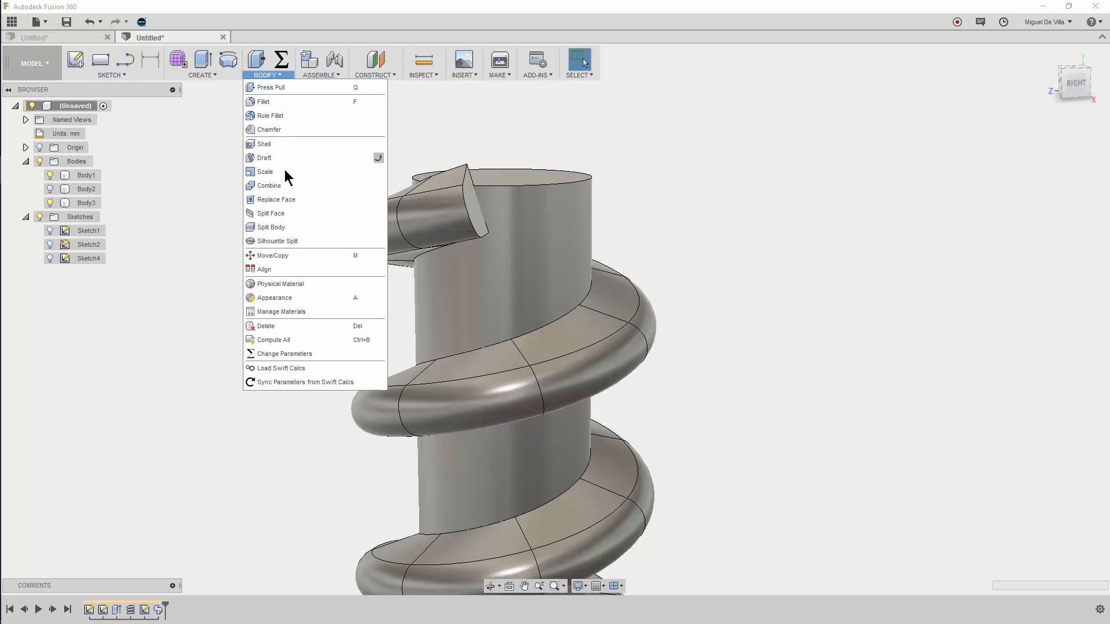
click(285, 185)
click(511, 253)
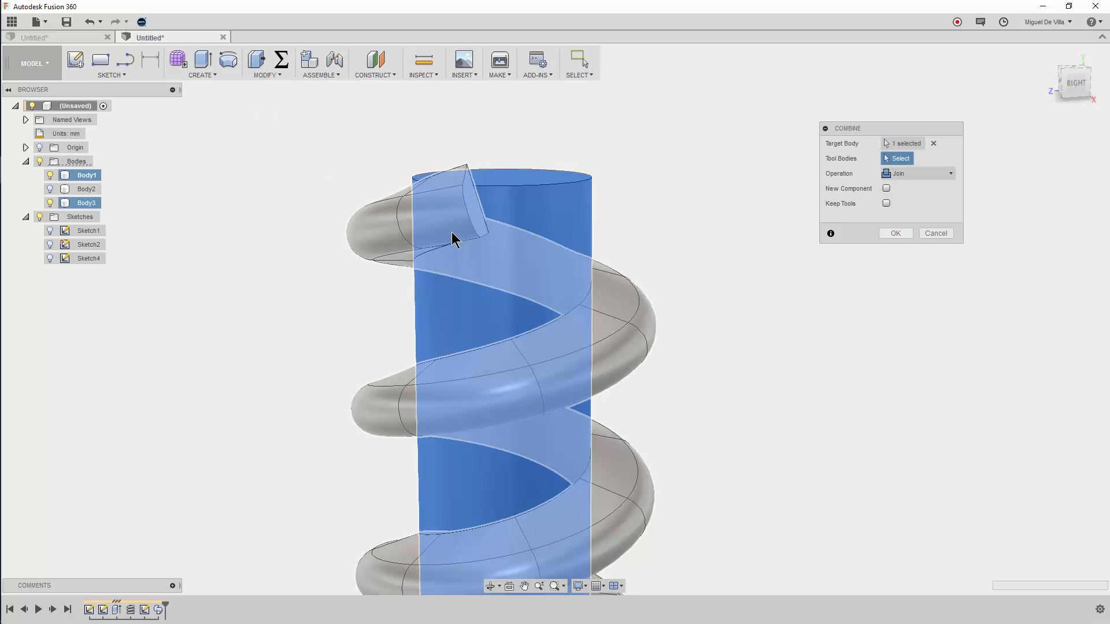
click(463, 234)
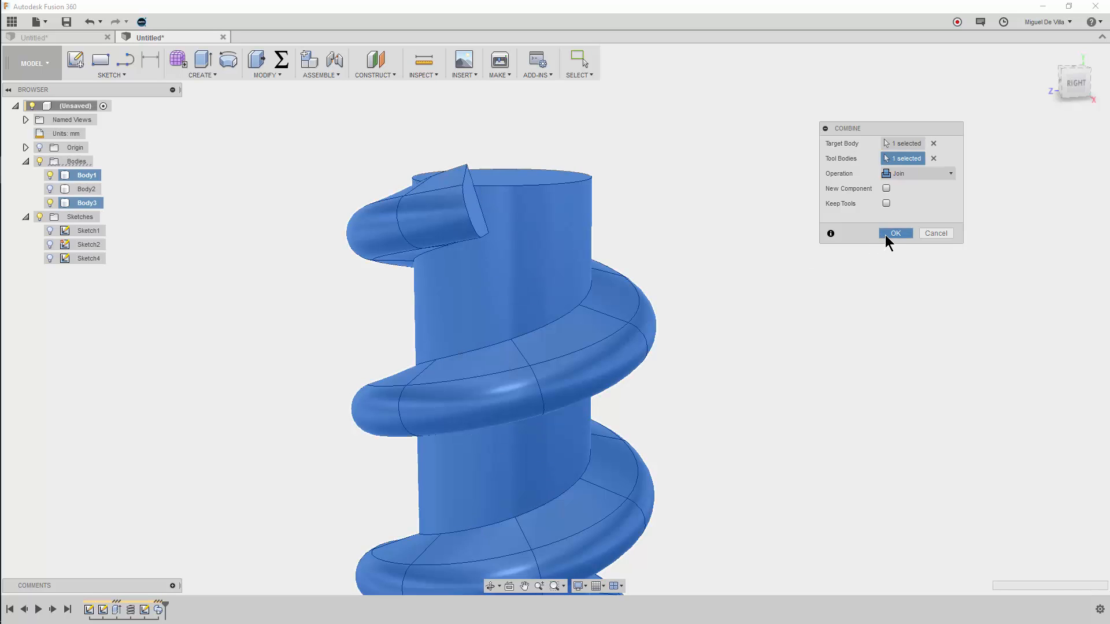
click(886, 235)
shift+middle_drag(680, 285, 623, 280)
scroll(635, 382, down, 4)
middle_drag(636, 396, 595, 289)
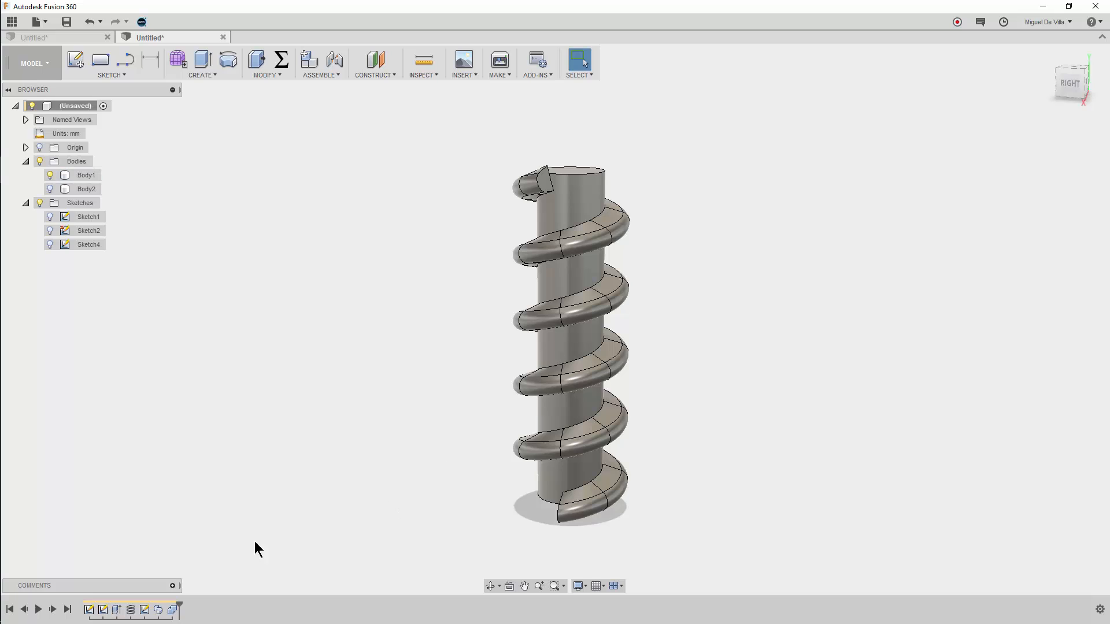
click(159, 610)
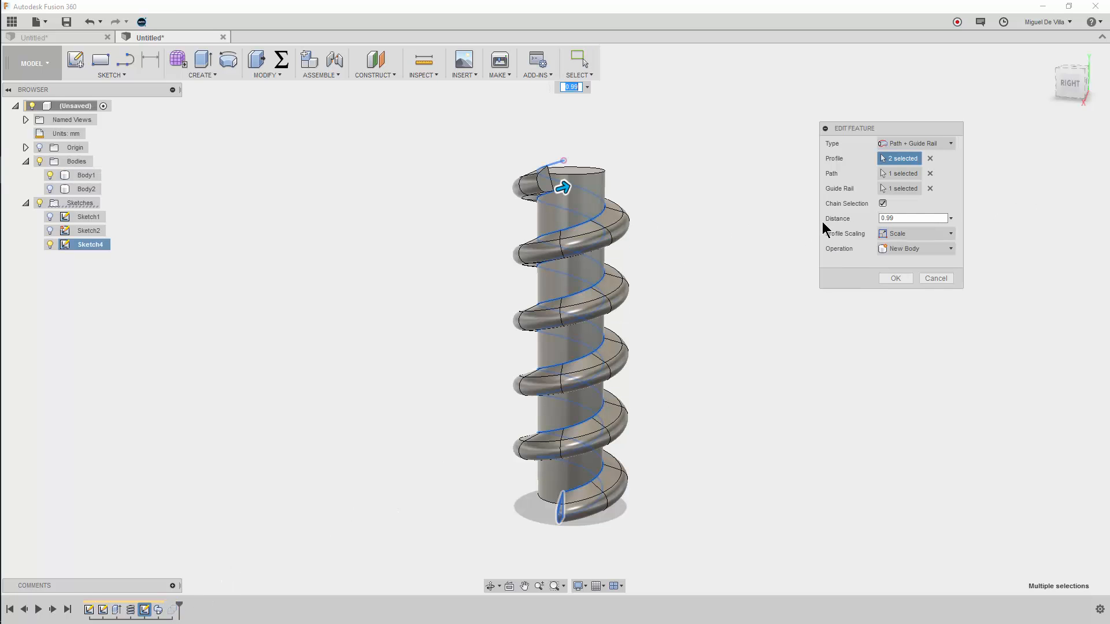
click(919, 215)
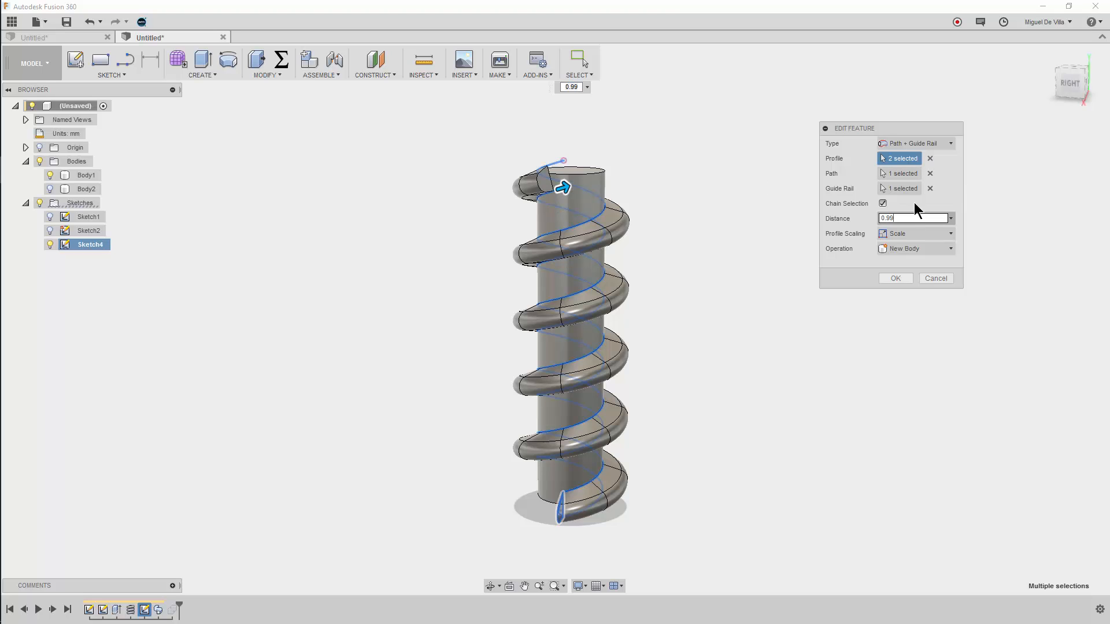
click(935, 279)
Edit the original triangular coil feature to 1 revolution and check the swept thread around the cylinder
double_click(133, 610)
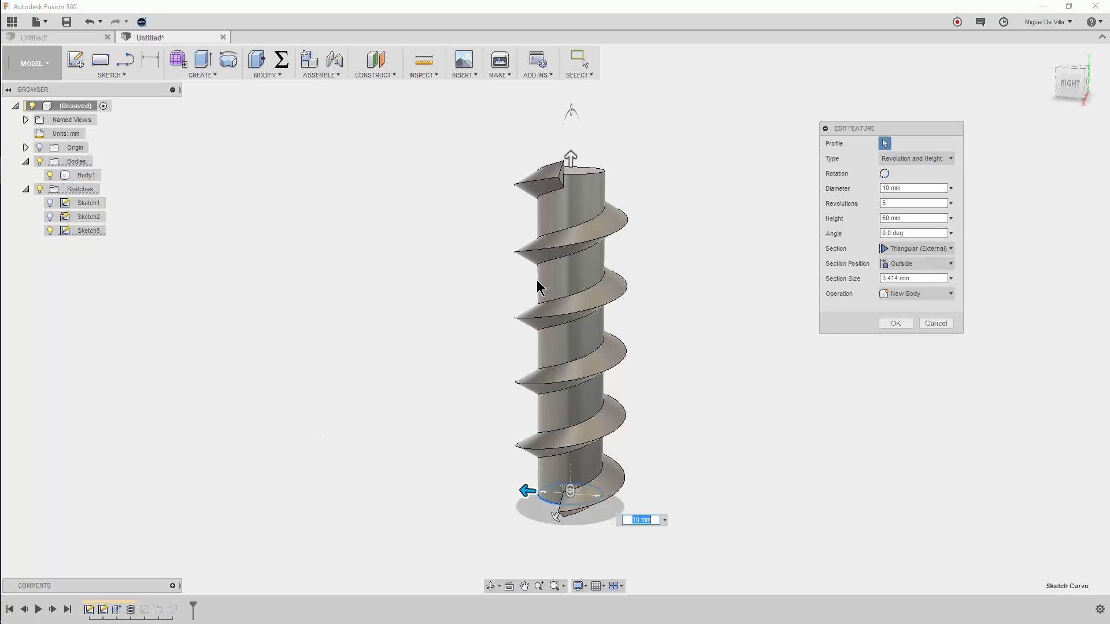
key(Tab)
text(1)
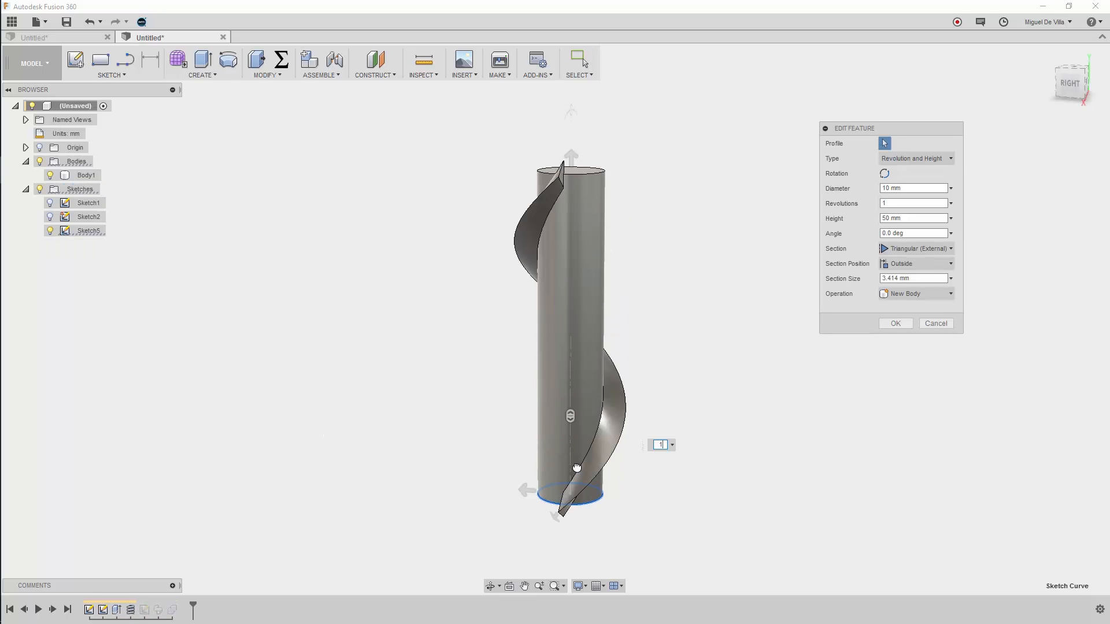
click(896, 323)
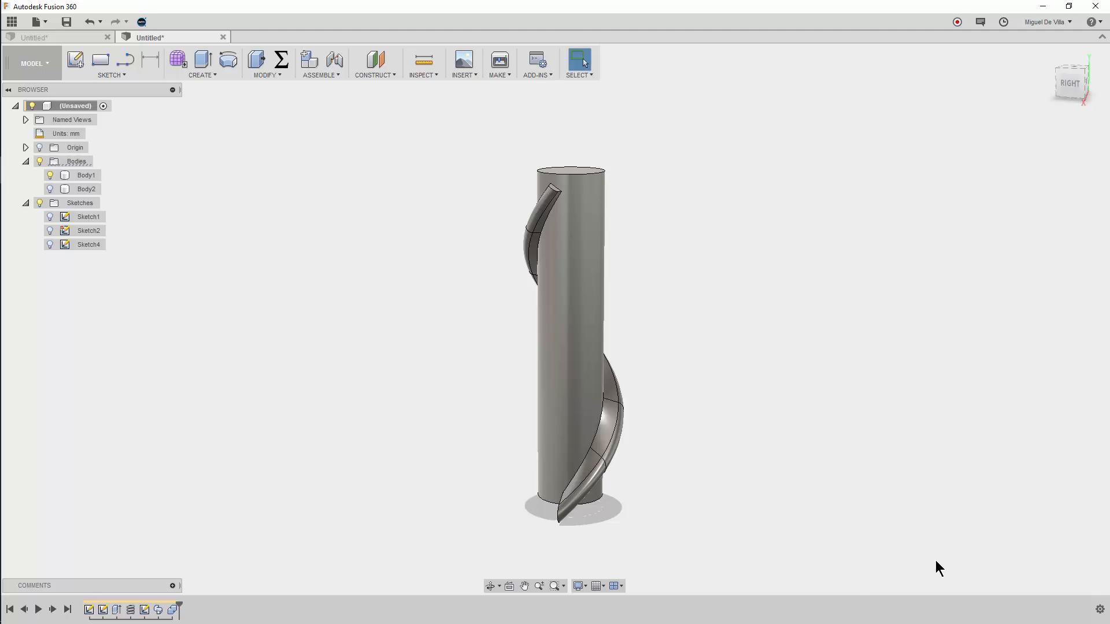
scroll(726, 434, up, 3)
mouse_move(627, 356)
shift+middle_down()
mouse_move(672, 326)
mouse_move(773, 310)
mouse_move(612, 330)
mouse_move(556, 363)
mouse_move(619, 354)
shift+middle_up()
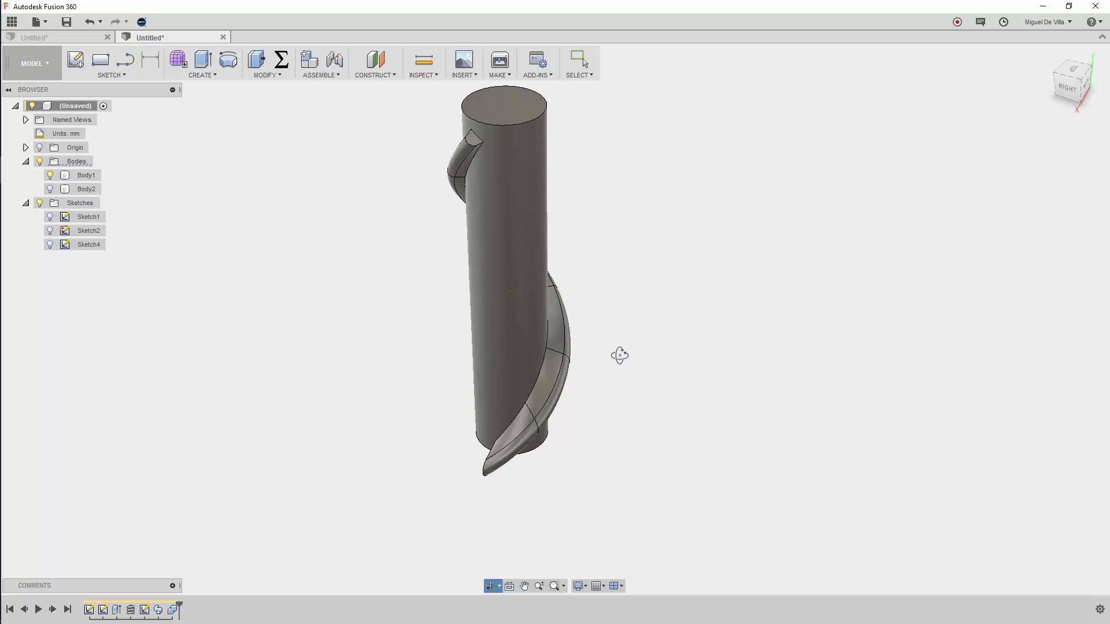
scroll(464, 159, up, 3)
middle_drag(464, 159, 535, 178)
scroll(536, 176, down, 1)
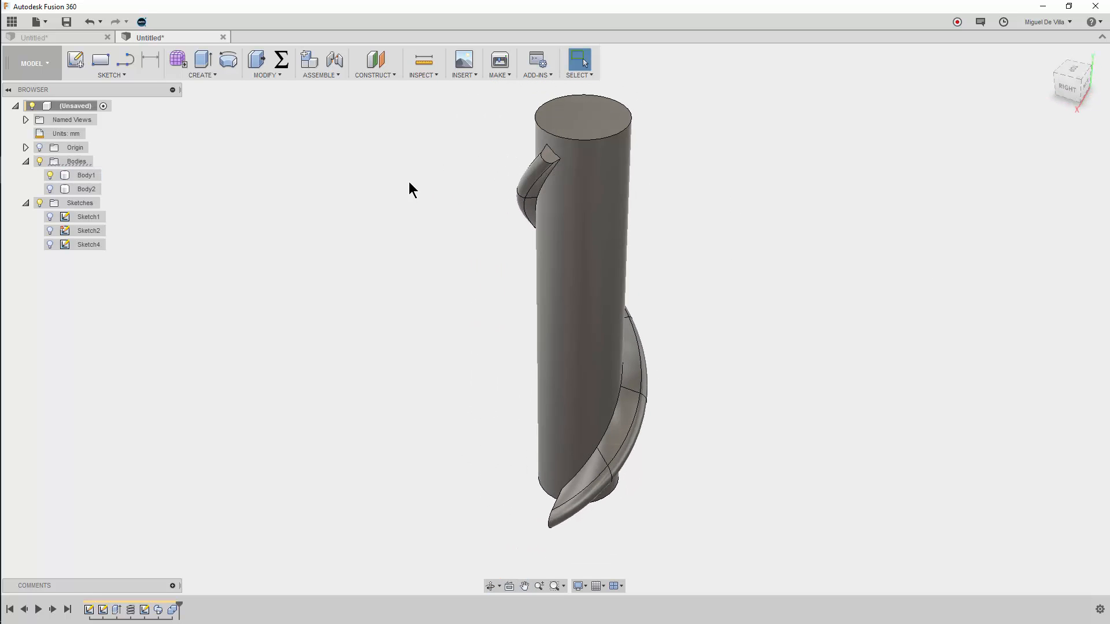